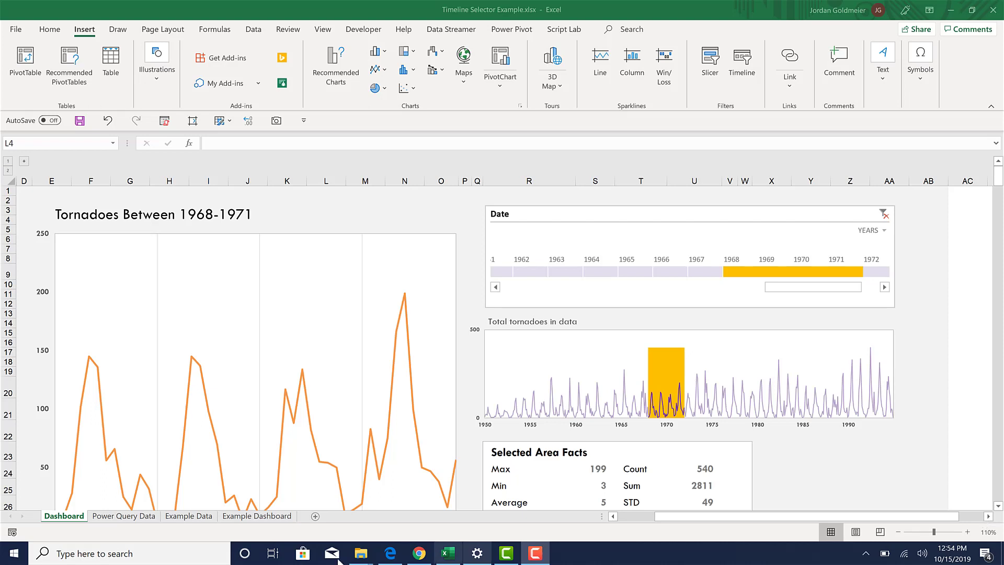
- Inspect the full-history chart's data source, closing it without changes
{"action": "scroll", "coordinate": [533, 312], "scroll_direction": "down", "scroll_amount": 2}
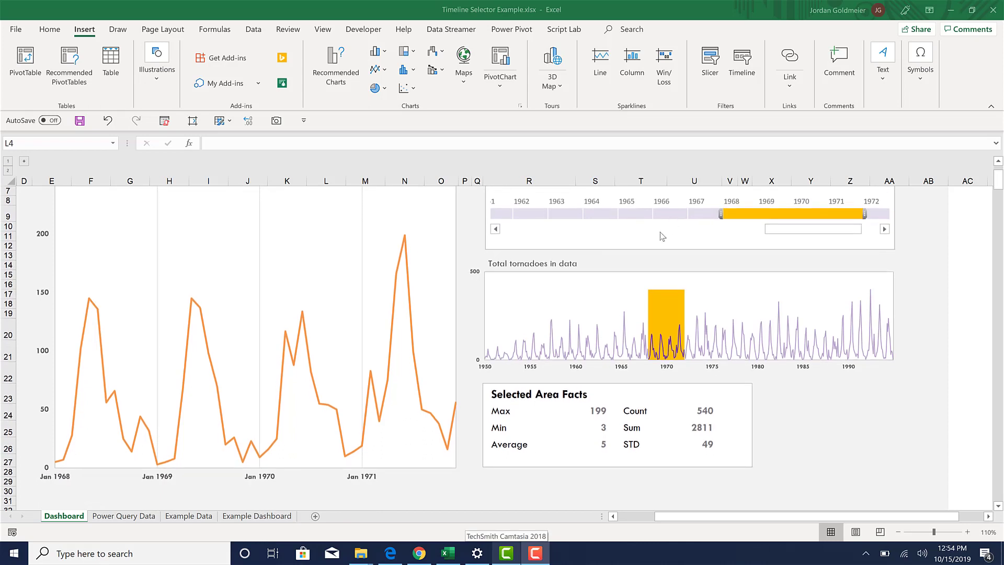
{"action": "scroll", "coordinate": [640, 366], "scroll_direction": "up", "scroll_amount": 2}
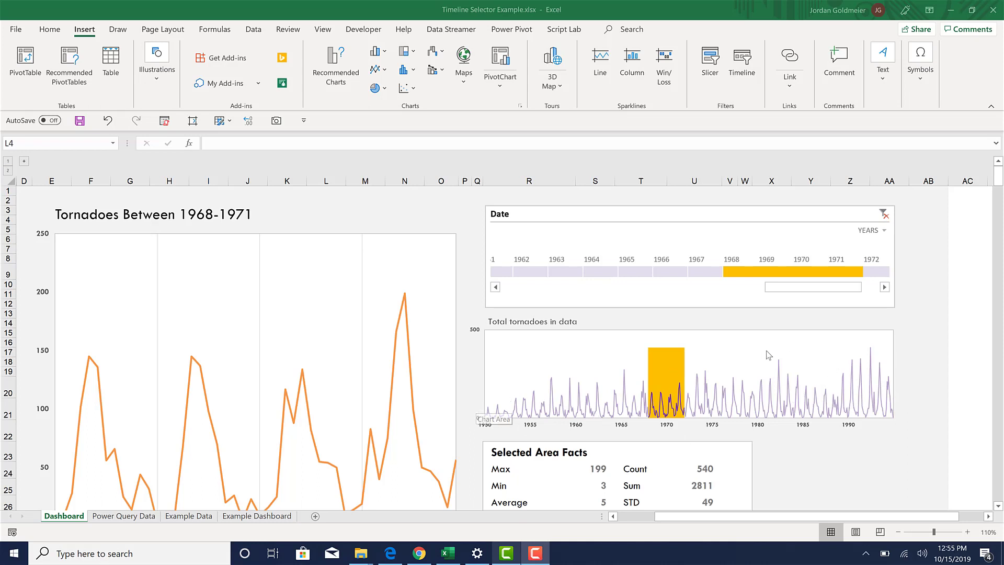
{"action": "right_click", "coordinate": [743, 392]}
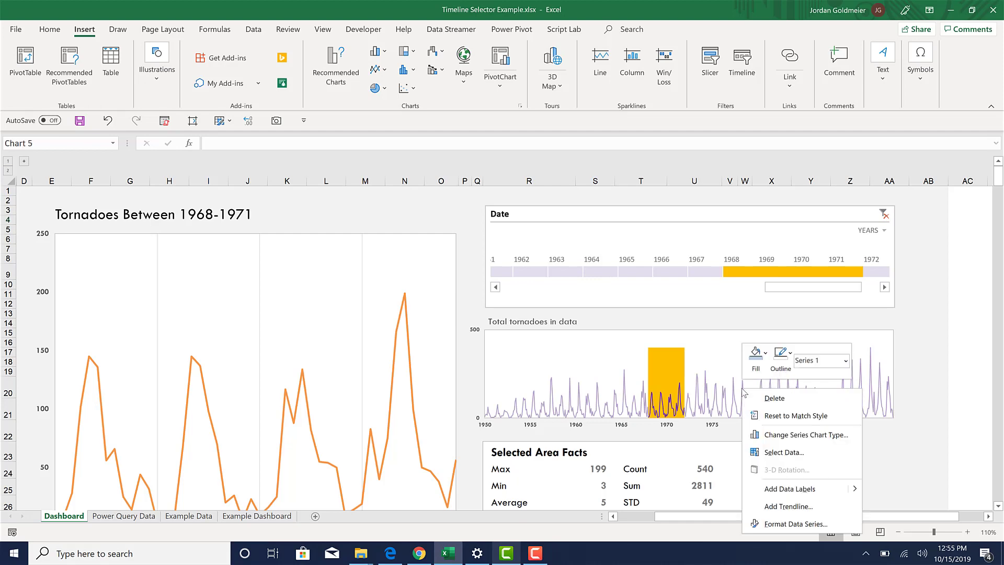
{"action": "left_click", "coordinate": [790, 455]}
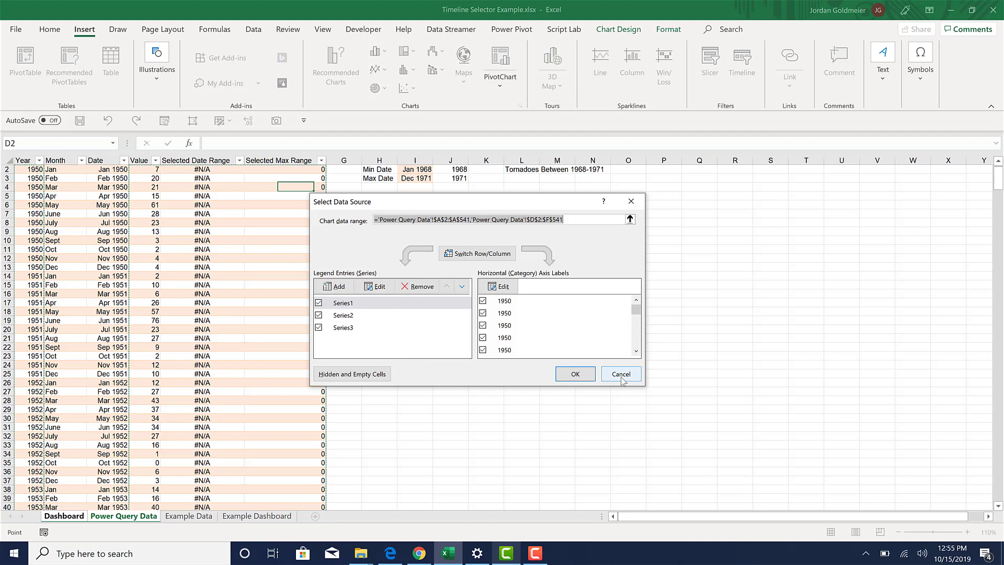
{"action": "left_click", "coordinate": [621, 374]}
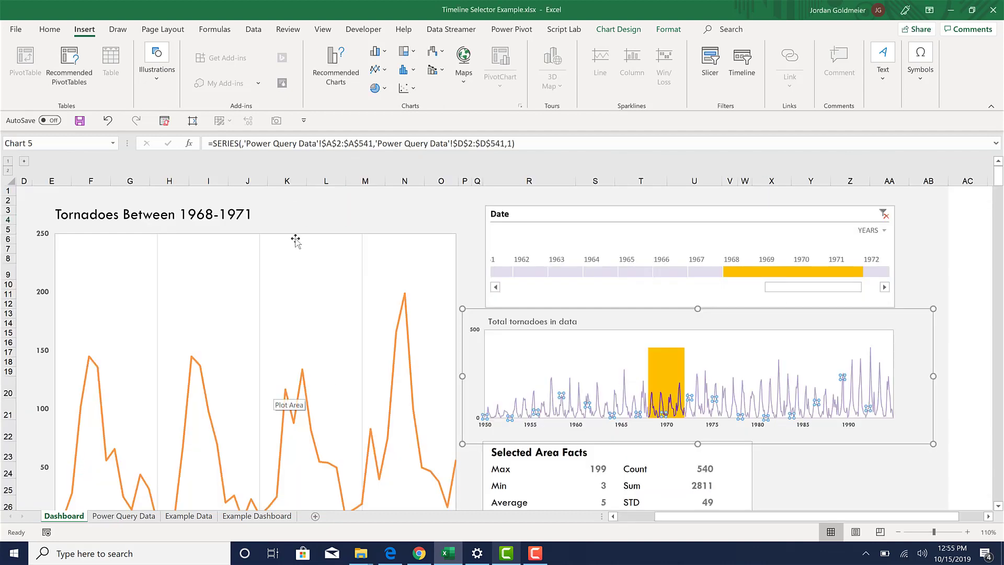
{"action": "left_click", "coordinate": [22, 195]}
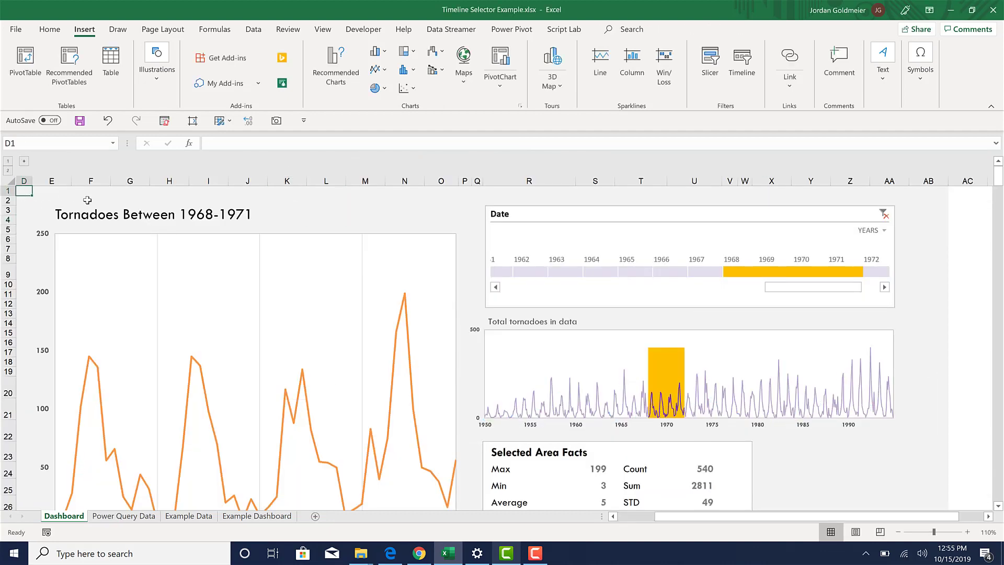
- Expand the hidden column group on the Dashboard sheet to reveal the pivot table
{"action": "left_click", "coordinate": [119, 517]}
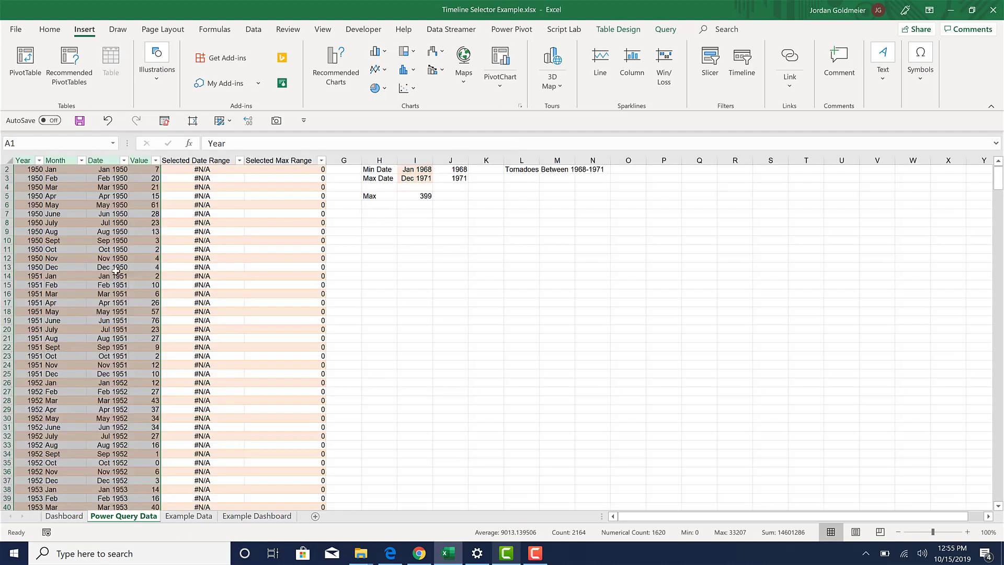
{"action": "left_click", "coordinate": [64, 517]}
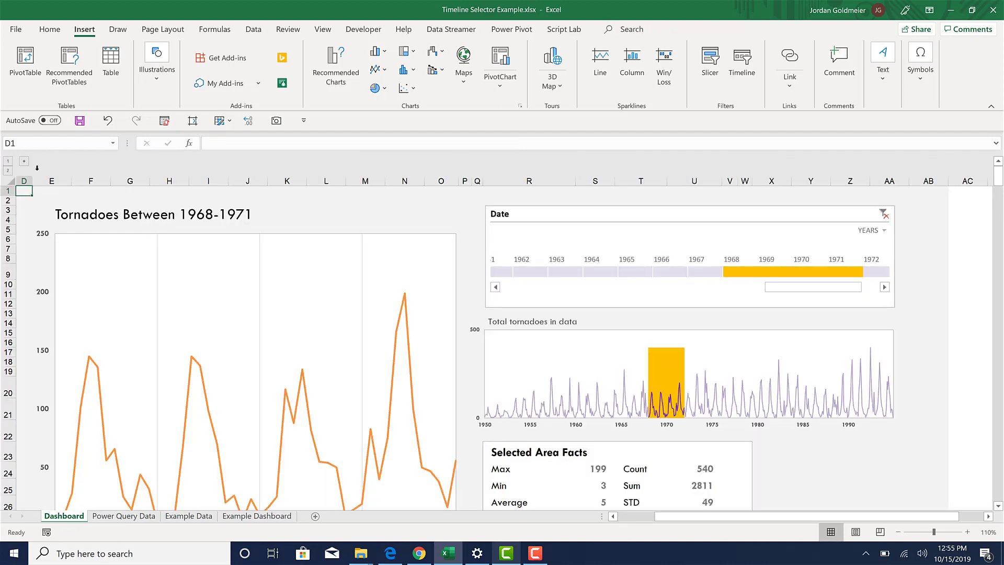
{"action": "left_click", "coordinate": [24, 162]}
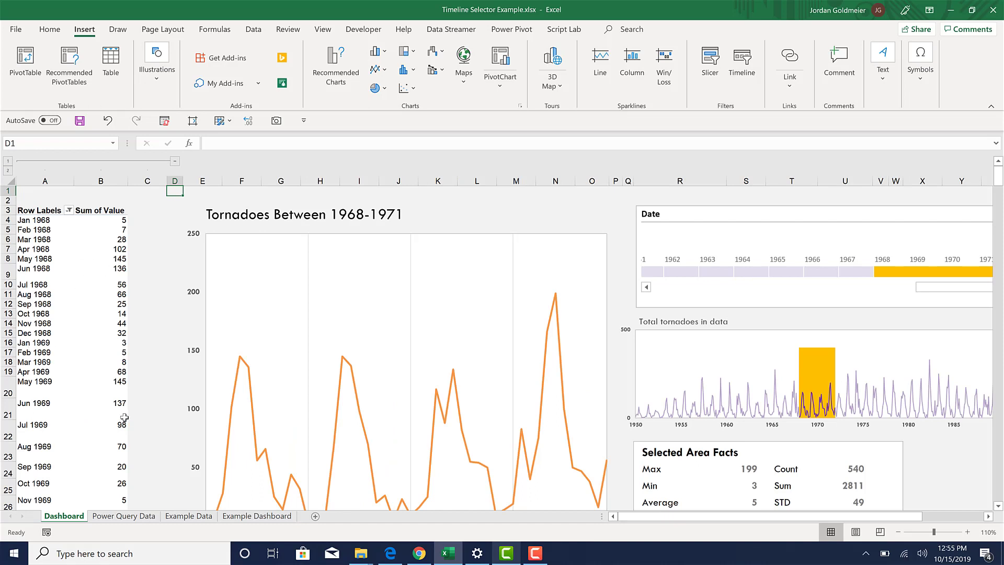
- Drag the timeline's start from 1968 to 1970 so it spans 1970–1971
{"action": "left_click", "coordinate": [108, 334]}
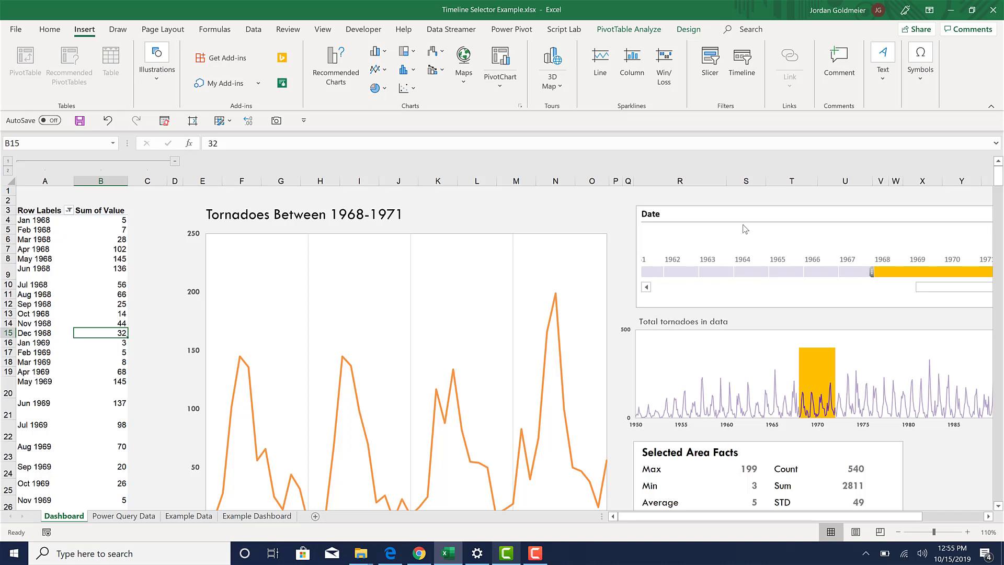
{"action": "left_click", "coordinate": [465, 208]}
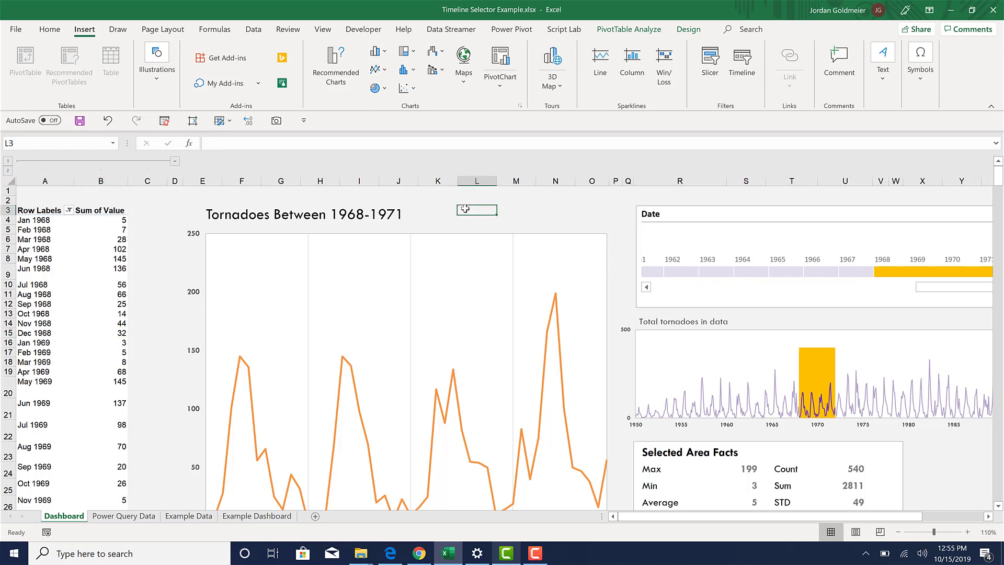
{"action": "left_click", "coordinate": [451, 262]}
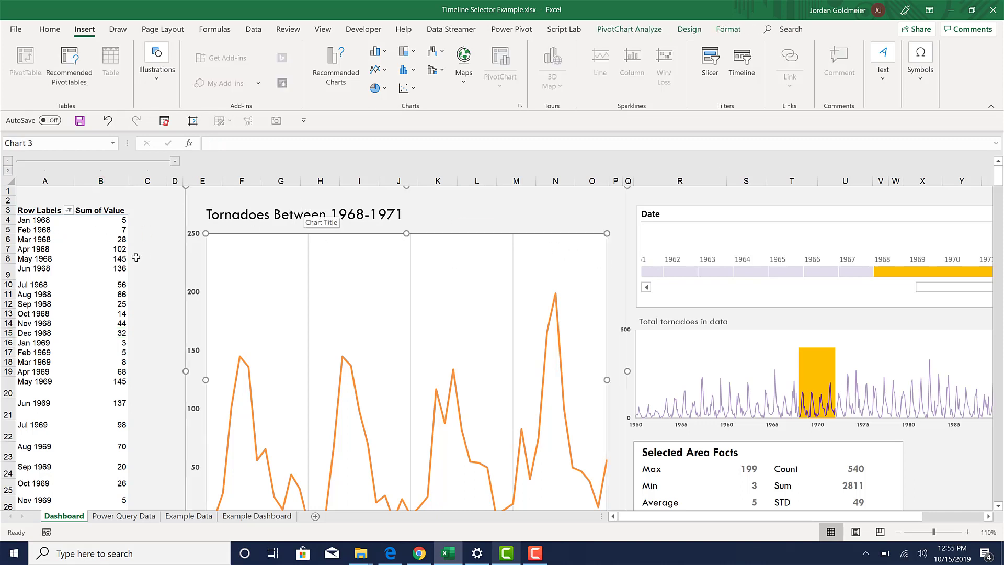
{"action": "left_click_drag", "start_coordinate": [872, 272], "coordinate": [942, 272]}
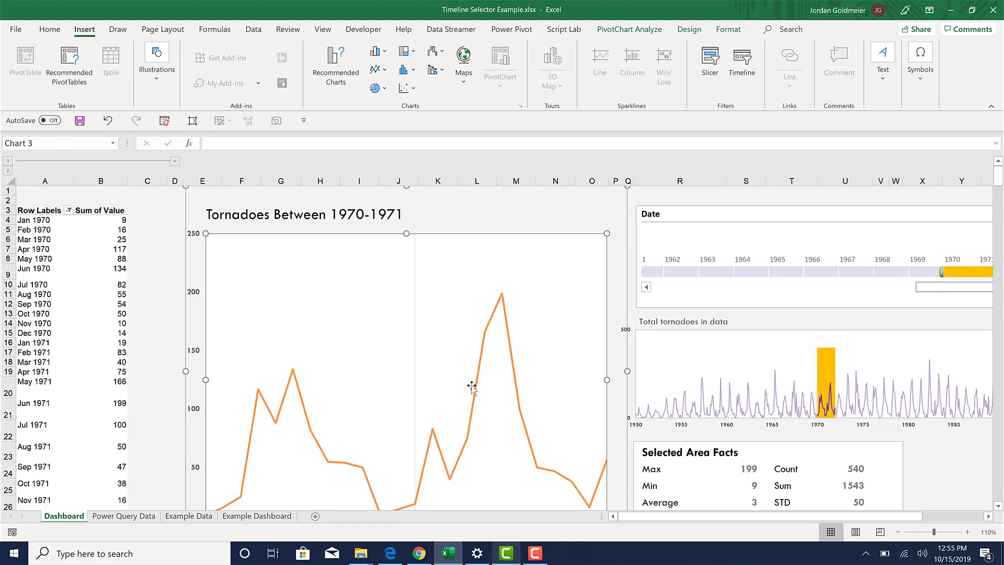
{"action": "left_click", "coordinate": [114, 232]}
{"action": "scroll", "coordinate": [114, 232], "scroll_direction": "down", "scroll_amount": 4}
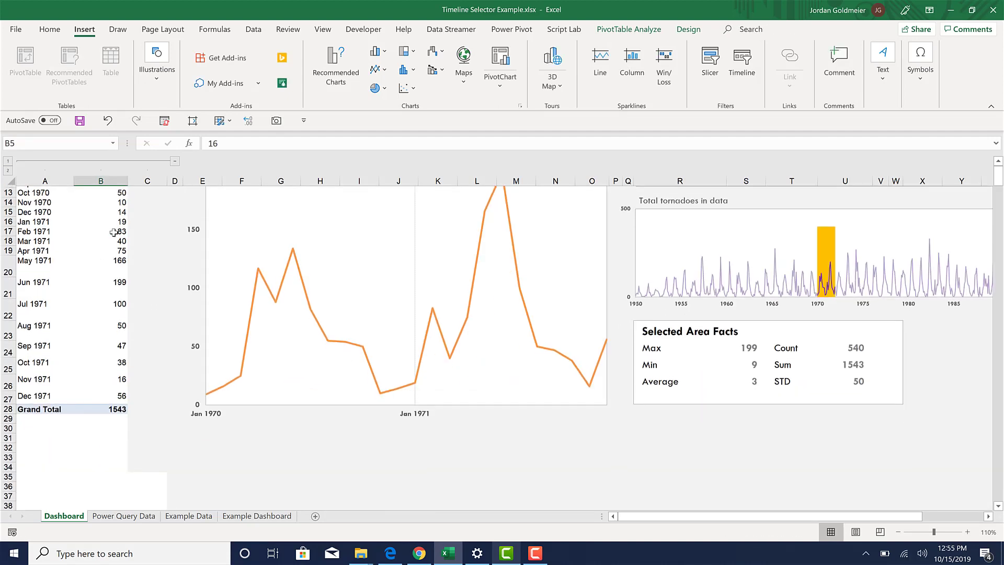
{"action": "scroll", "coordinate": [120, 228], "scroll_direction": "up", "scroll_amount": 4}
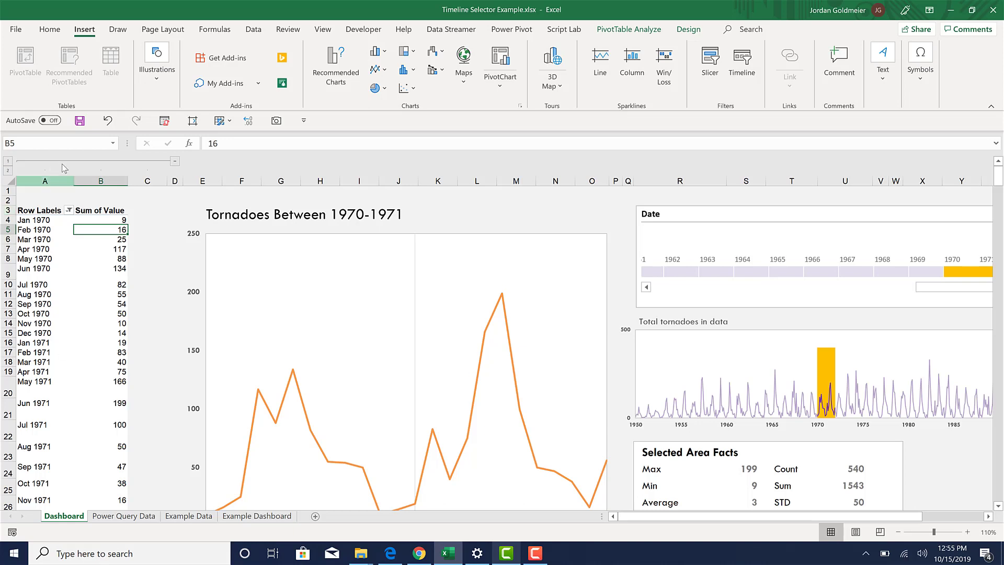
{"action": "left_click", "coordinate": [46, 179]}
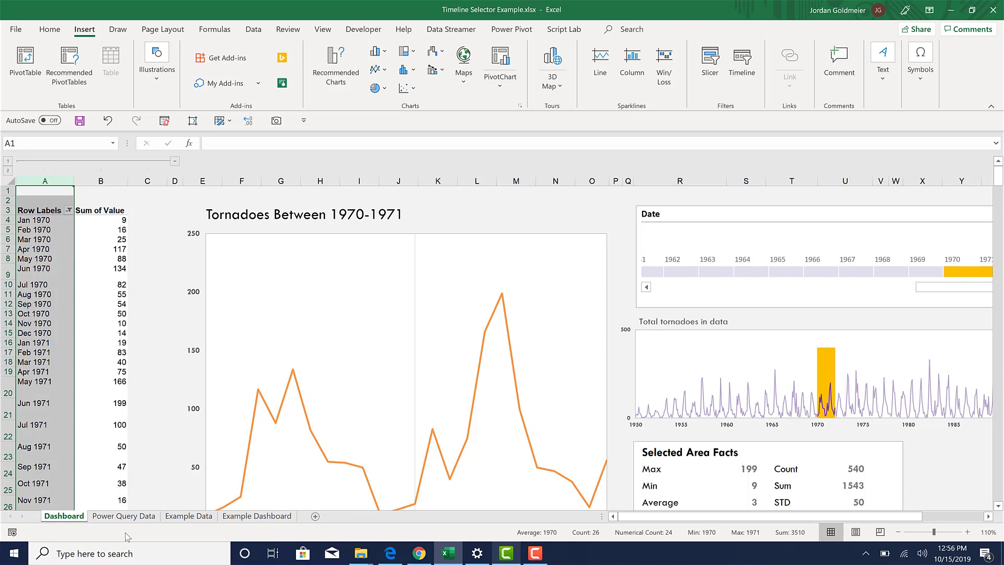
{"action": "left_click", "coordinate": [123, 516]}
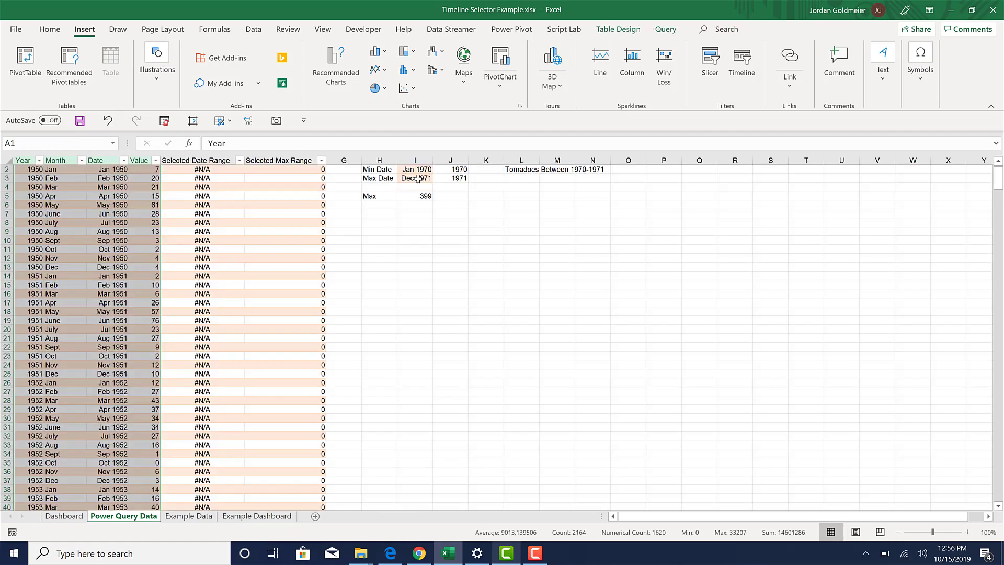
{"action": "scroll", "coordinate": [418, 179], "scroll_direction": "up", "scroll_amount": 1}
{"action": "left_click", "coordinate": [417, 205]}
{"action": "left_click", "coordinate": [220, 188]}
{"action": "left_click", "coordinate": [311, 187]}
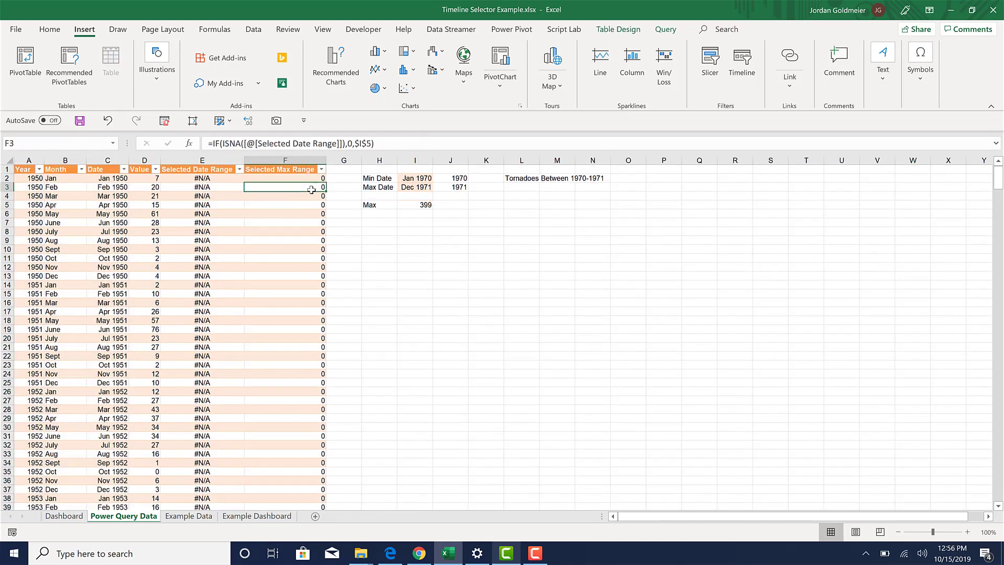
{"action": "left_click", "coordinate": [184, 182]}
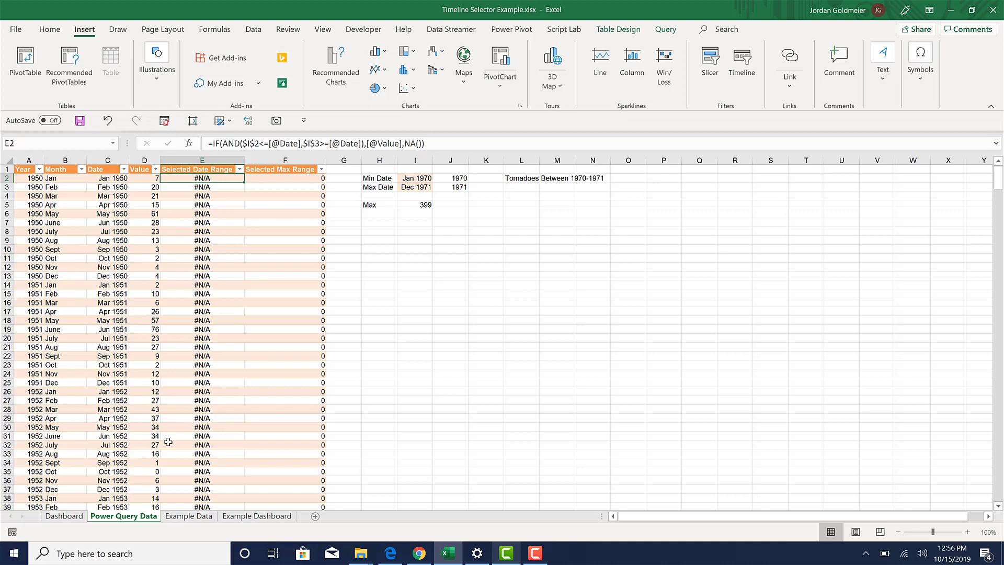
{"action": "left_click", "coordinate": [60, 517]}
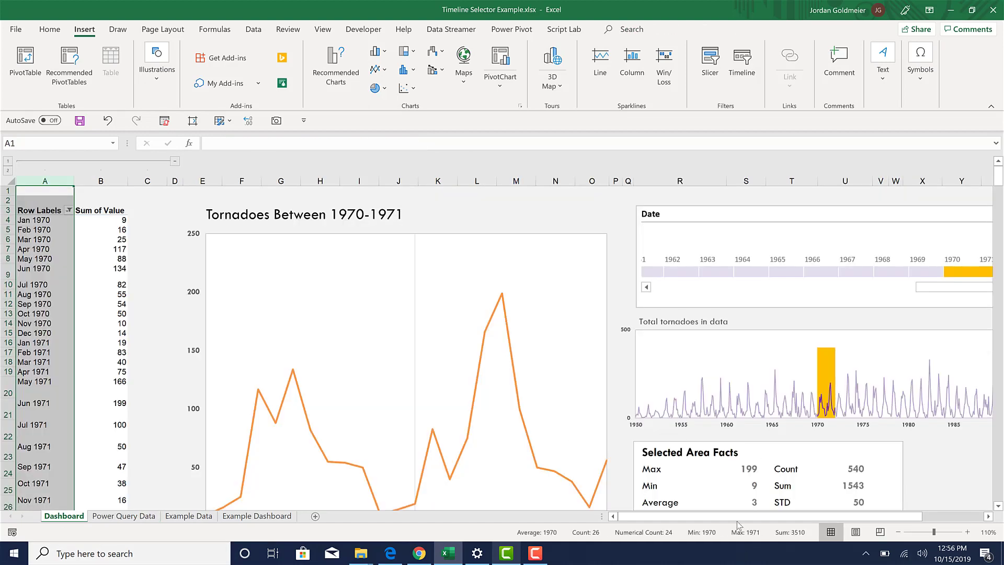
- Drag the timeline's left handle from 1970 back to 1963, giving 1963–1971 (Sum 6386)
{"action": "left_click_drag", "start_coordinate": [783, 517], "coordinate": [845, 518]}
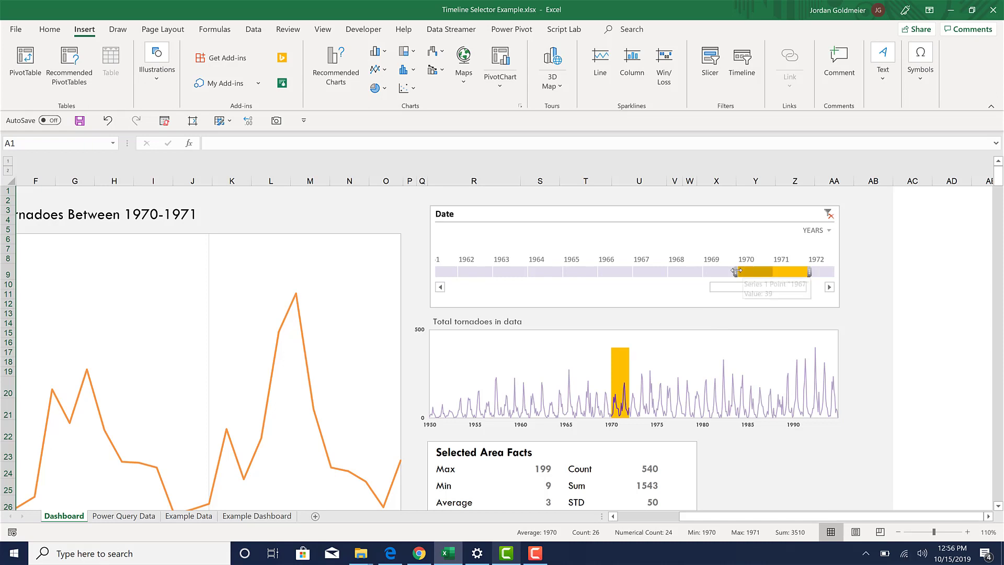
{"action": "left_click_drag", "start_coordinate": [515, 257], "coordinate": [495, 263]}
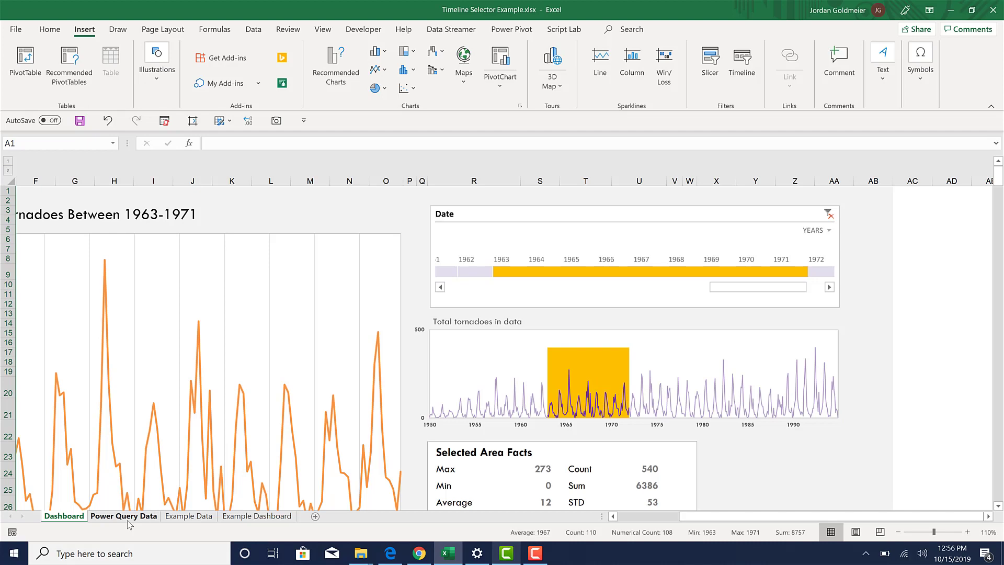
- Check the Example Data table's Year, Value and DATEVALUE Date columns, then save the workbook
{"action": "left_click", "coordinate": [188, 516]}
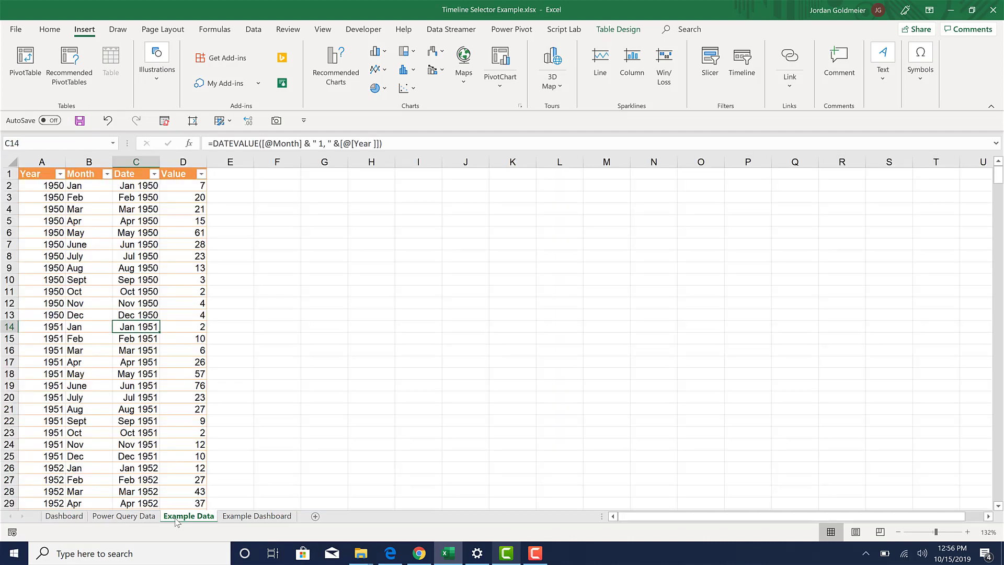
{"action": "left_click", "coordinate": [51, 240]}
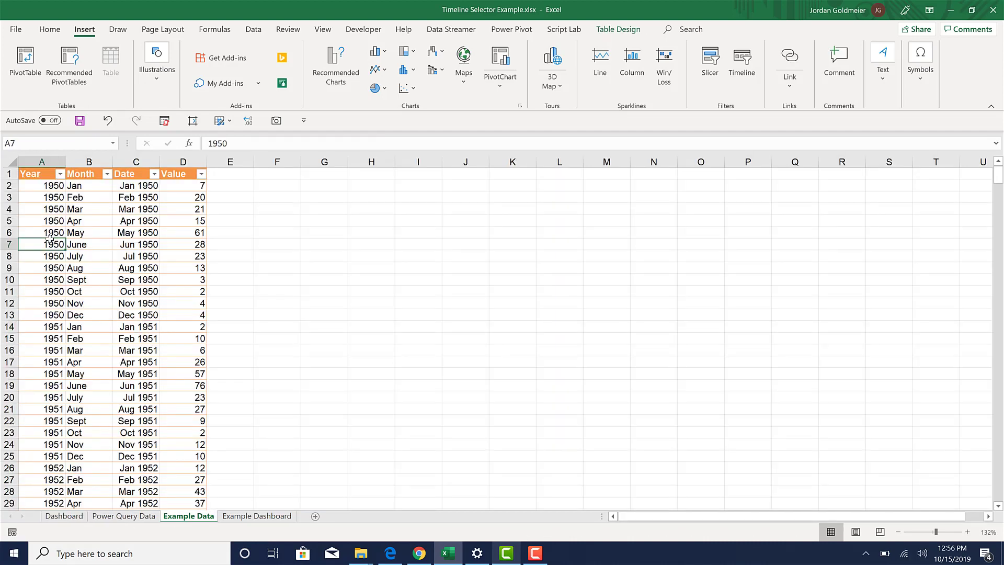
{"action": "left_click", "coordinate": [168, 235]}
{"action": "left_click", "coordinate": [134, 235]}
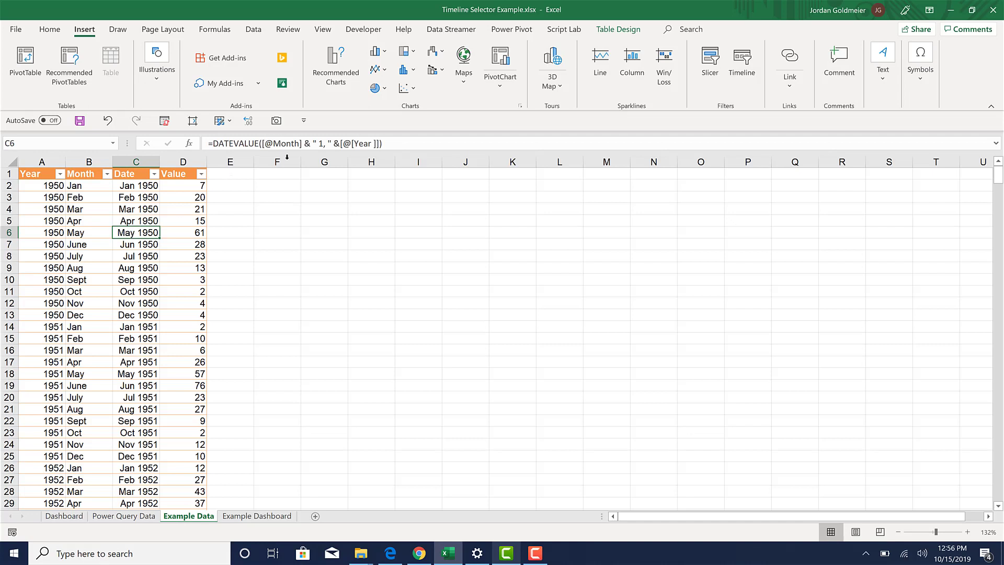
{"action": "key", "text": "ctrl+s"}
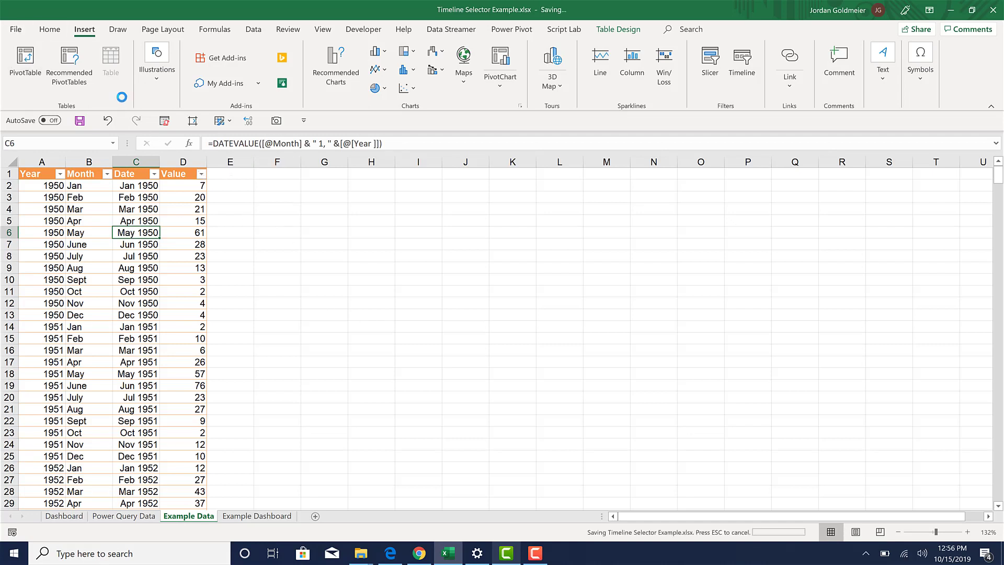
{"action": "left_click", "coordinate": [234, 190]}
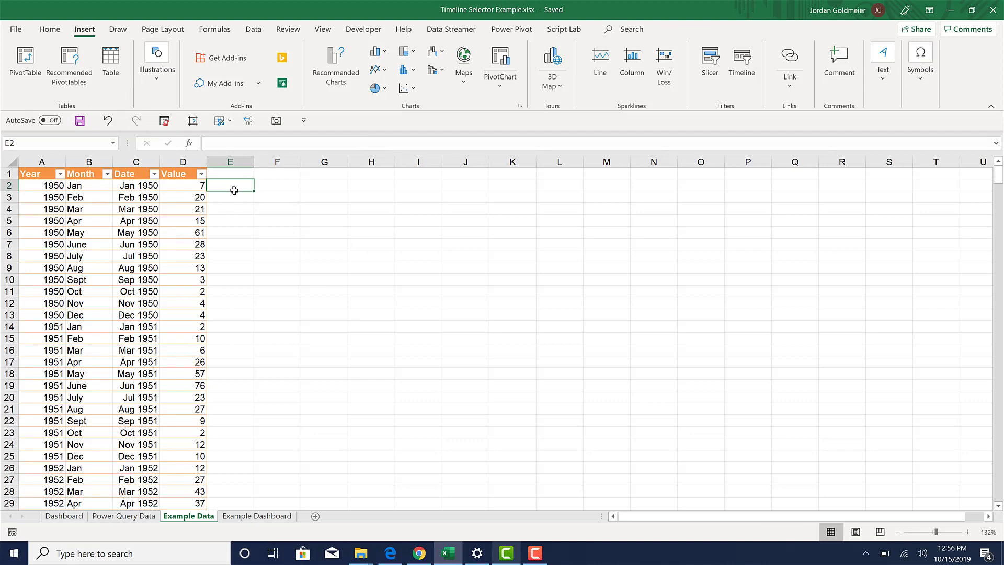
- Create a PivotTable from Table3 located at 'Example Dashboard'!$A$1
{"action": "left_click", "coordinate": [61, 236]}
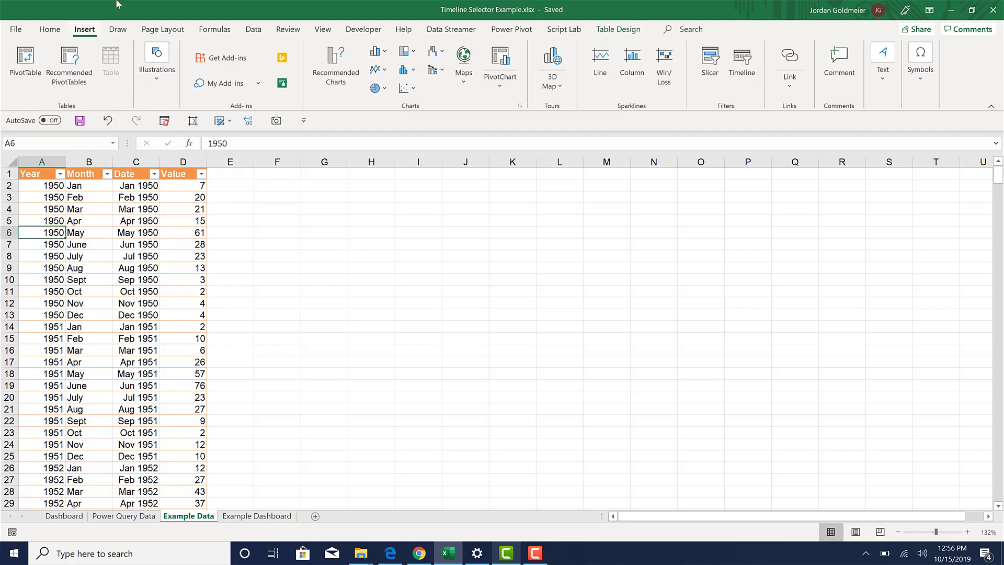
{"action": "left_click", "coordinate": [25, 56]}
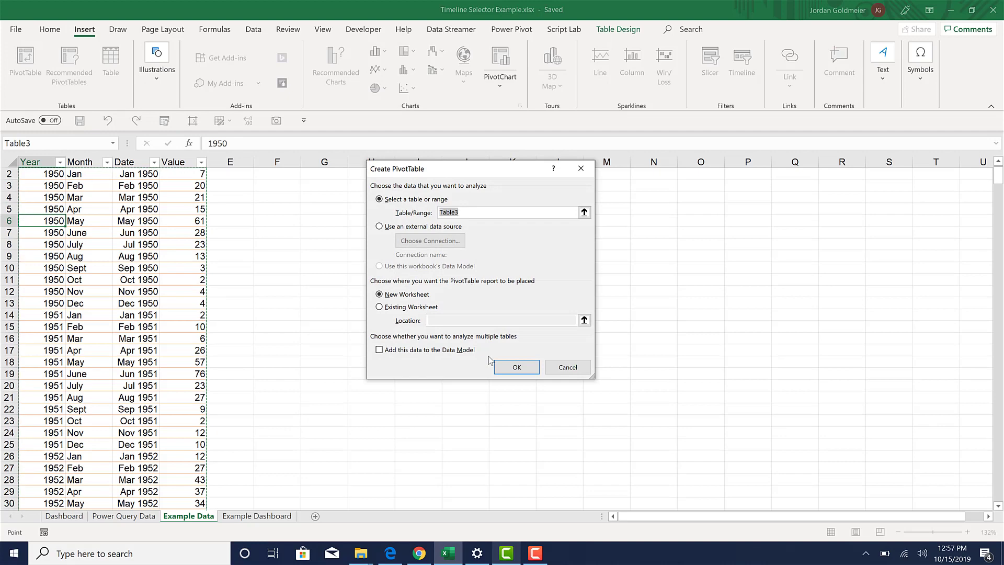
{"action": "left_click", "coordinate": [423, 309]}
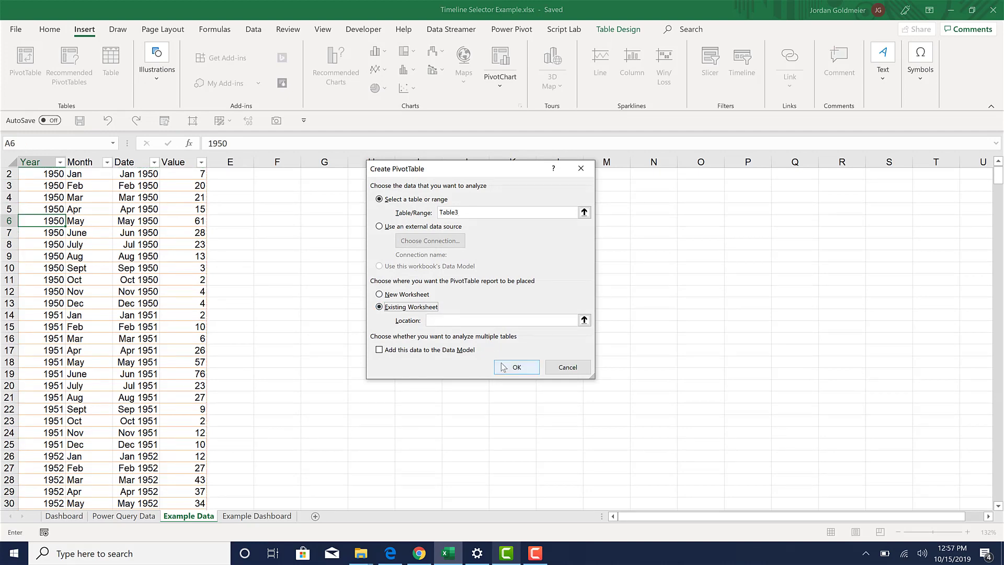
{"action": "left_click", "coordinate": [504, 367]}
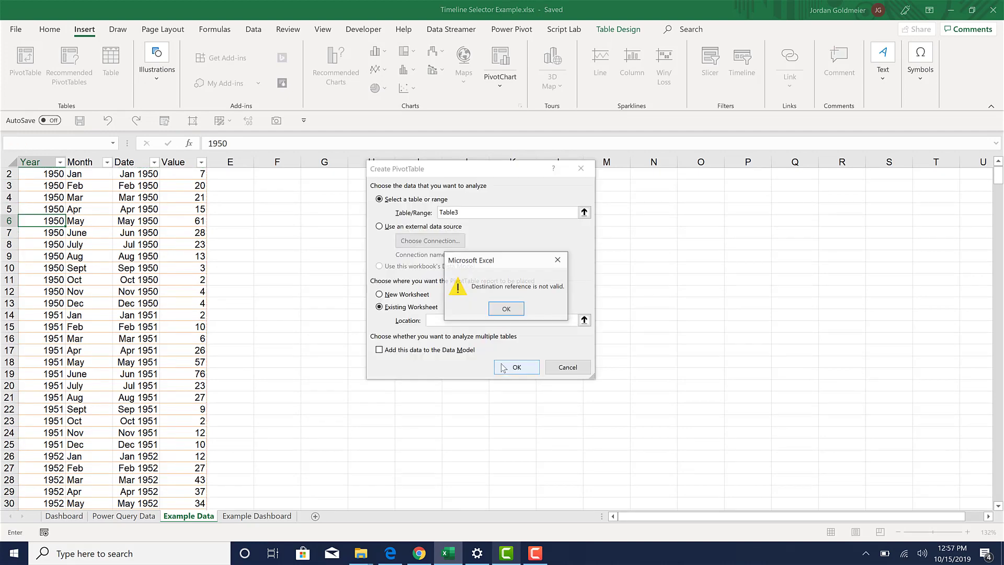
{"action": "left_click", "coordinate": [522, 309]}
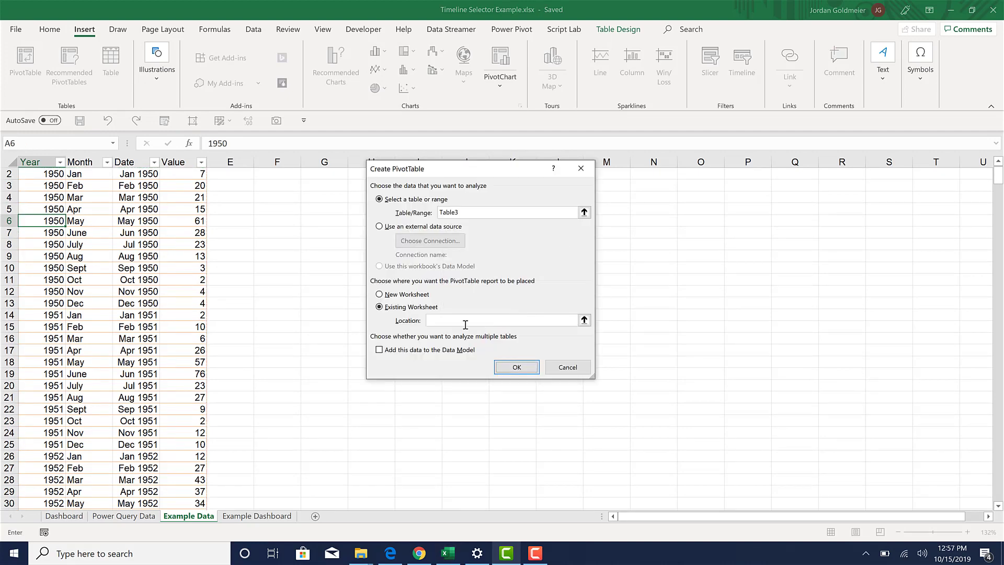
{"action": "left_click", "coordinate": [257, 517]}
{"action": "left_click", "coordinate": [32, 169]}
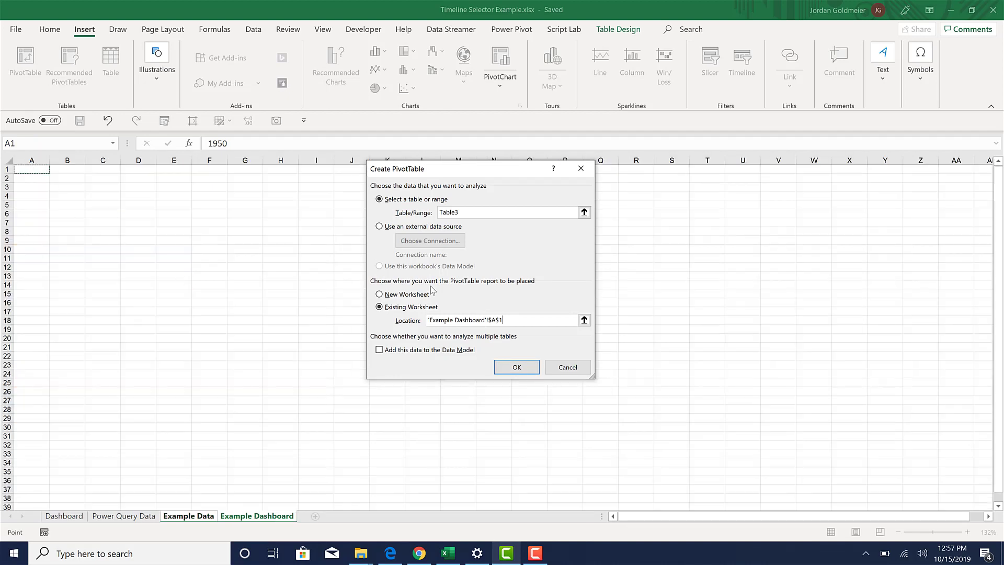
{"action": "left_click", "coordinate": [529, 368]}
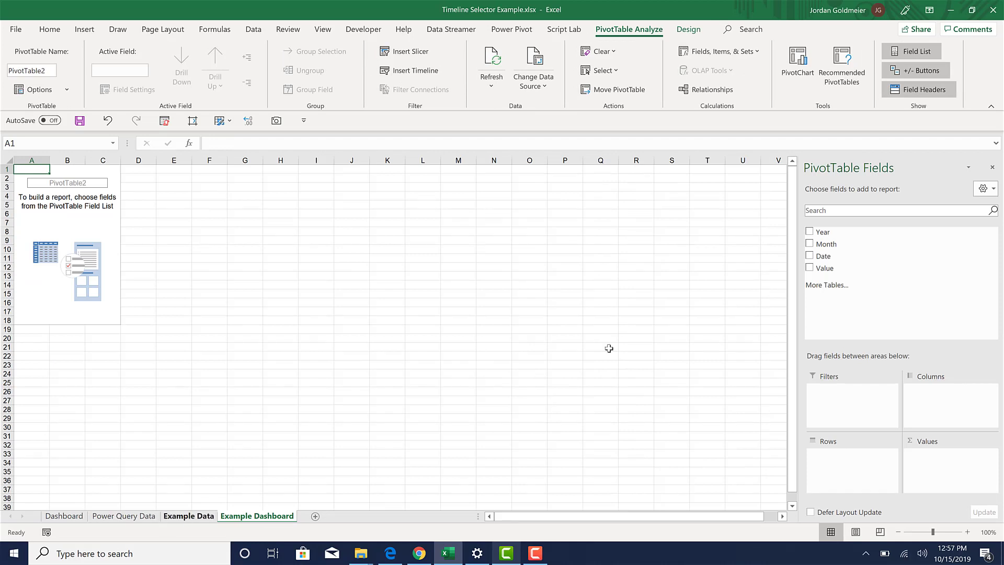
- Put Date in Rows, ungroup years into monthly dates, and add Value as Sum of Value
{"action": "left_click_drag", "start_coordinate": [824, 256], "coordinate": [852, 477]}
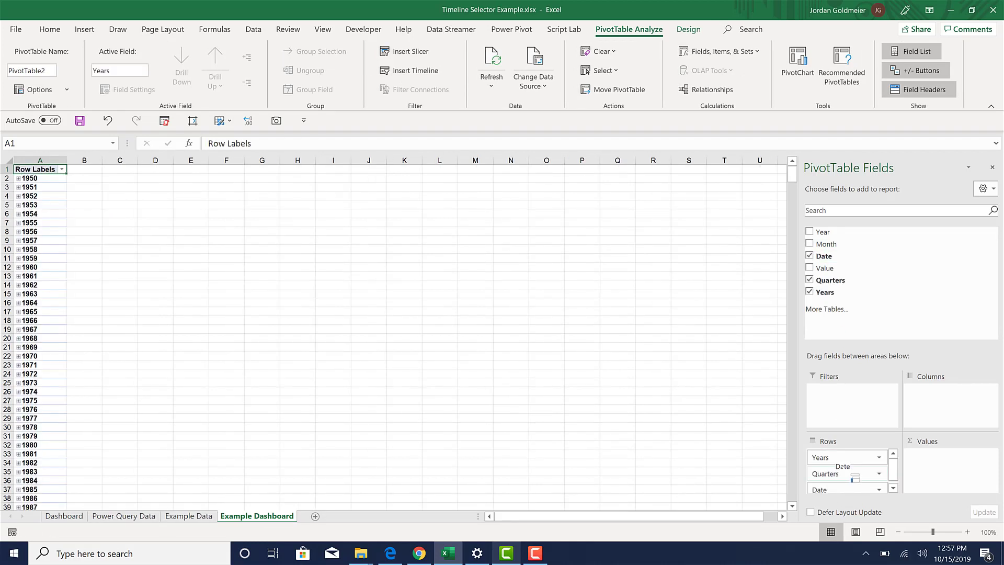
{"action": "left_click", "coordinate": [22, 178]}
{"action": "right_click", "coordinate": [22, 178]}
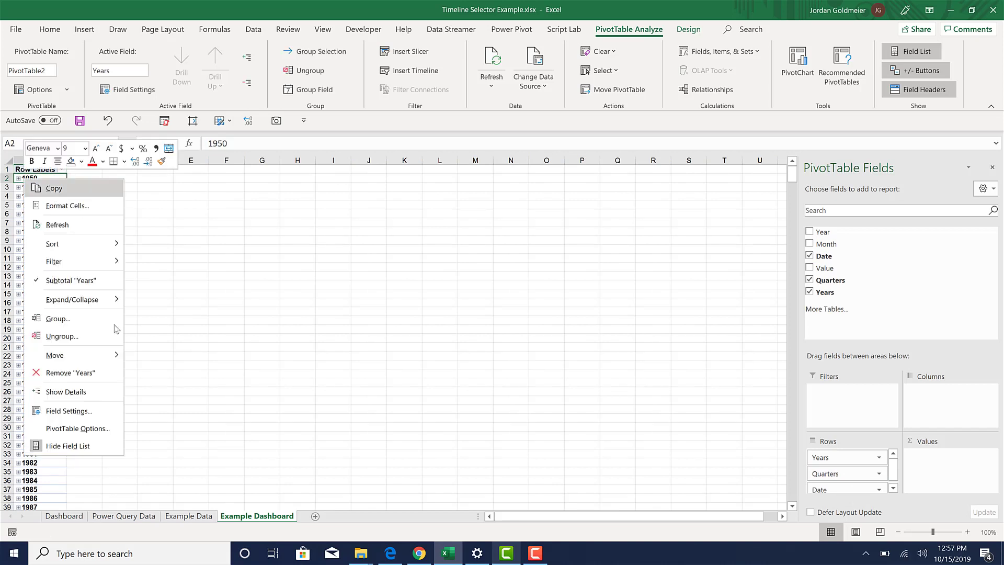
{"action": "left_click", "coordinate": [62, 336]}
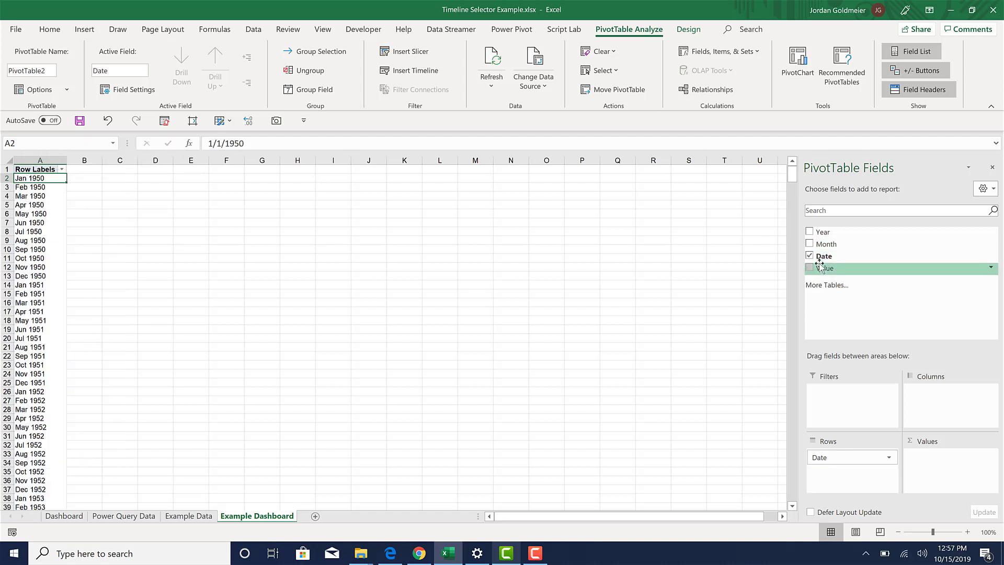
{"action": "left_click_drag", "start_coordinate": [820, 266], "coordinate": [944, 472]}
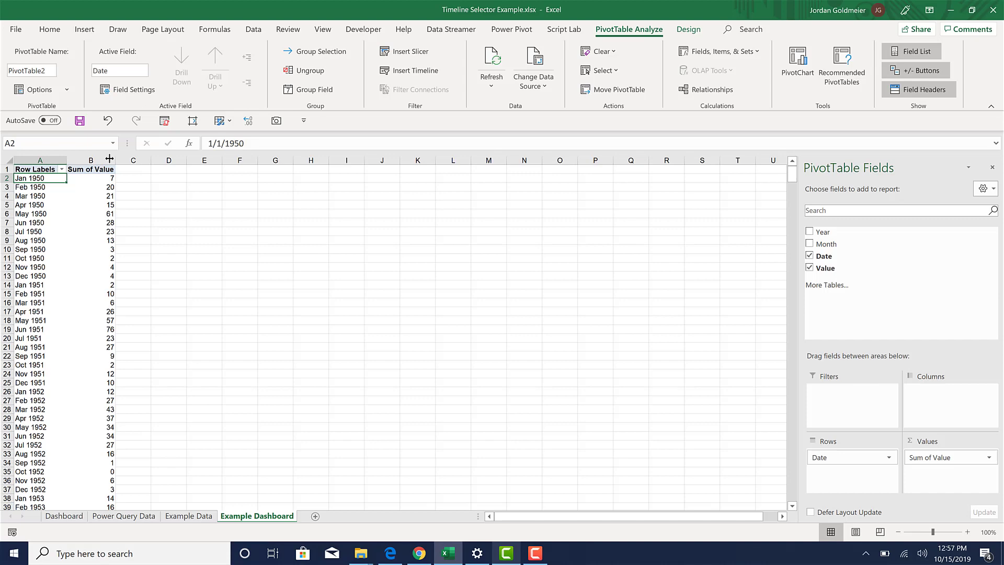
{"action": "left_click", "coordinate": [79, 29]}
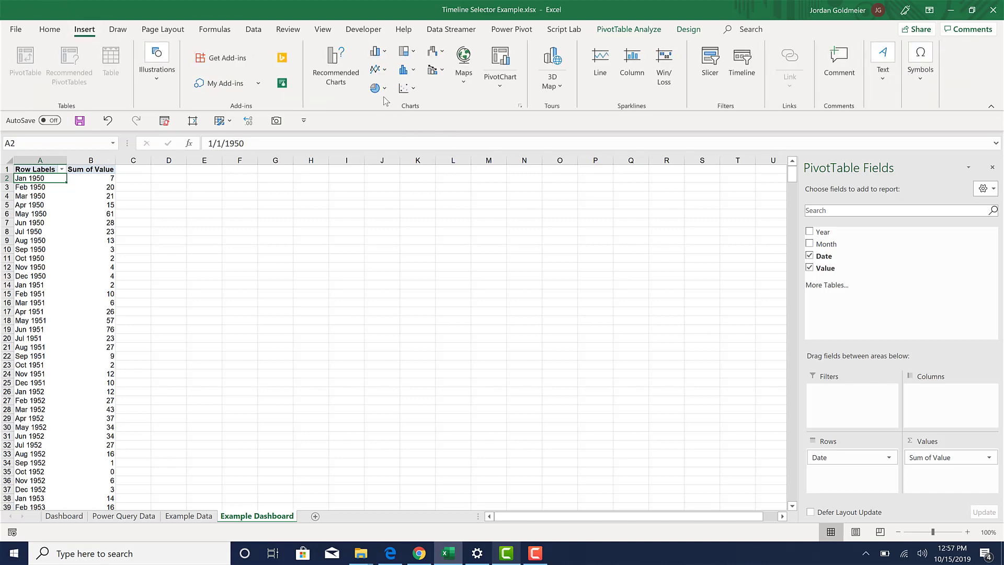
- Insert a 2-D line PivotChart and enlarge it to span columns E to R
{"action": "left_click", "coordinate": [378, 68]}
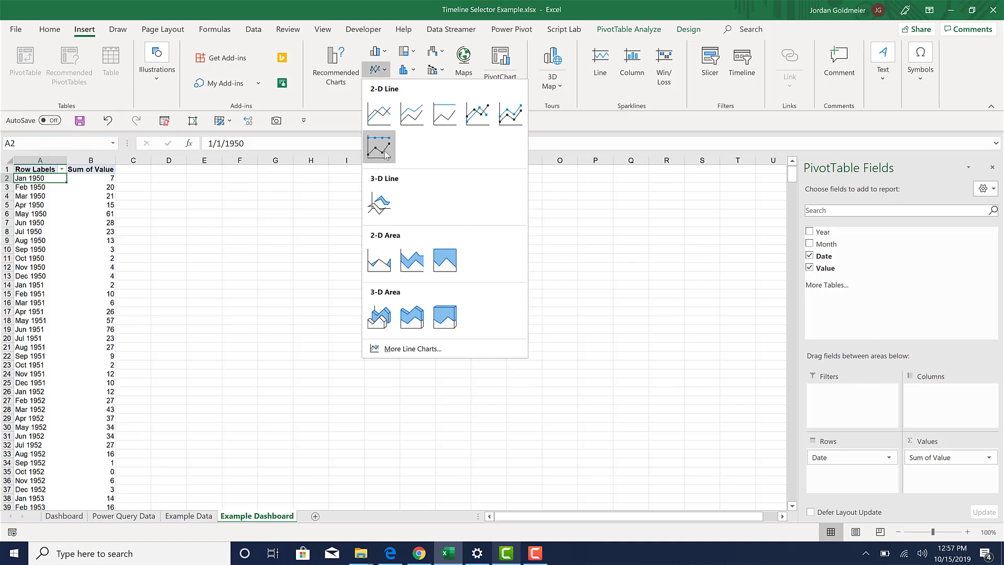
{"action": "left_click", "coordinate": [389, 108]}
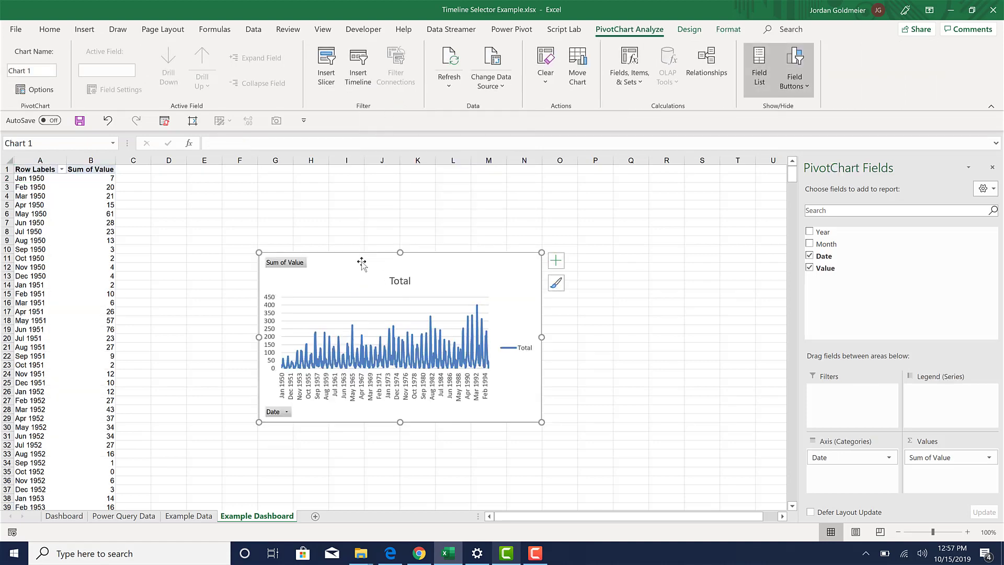
{"action": "left_click_drag", "start_coordinate": [362, 261], "coordinate": [297, 209]}
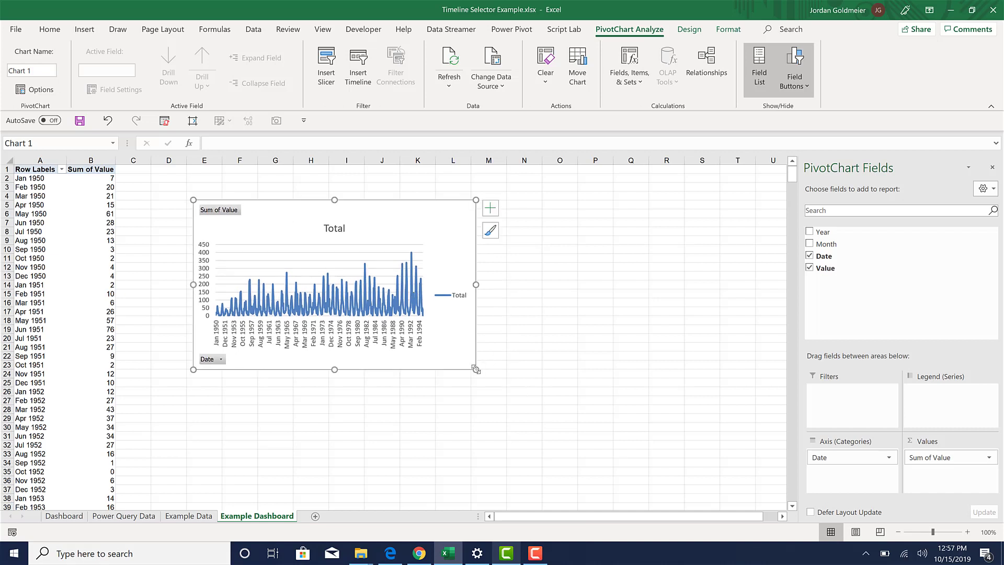
{"action": "left_click_drag", "start_coordinate": [476, 369], "coordinate": [677, 461]}
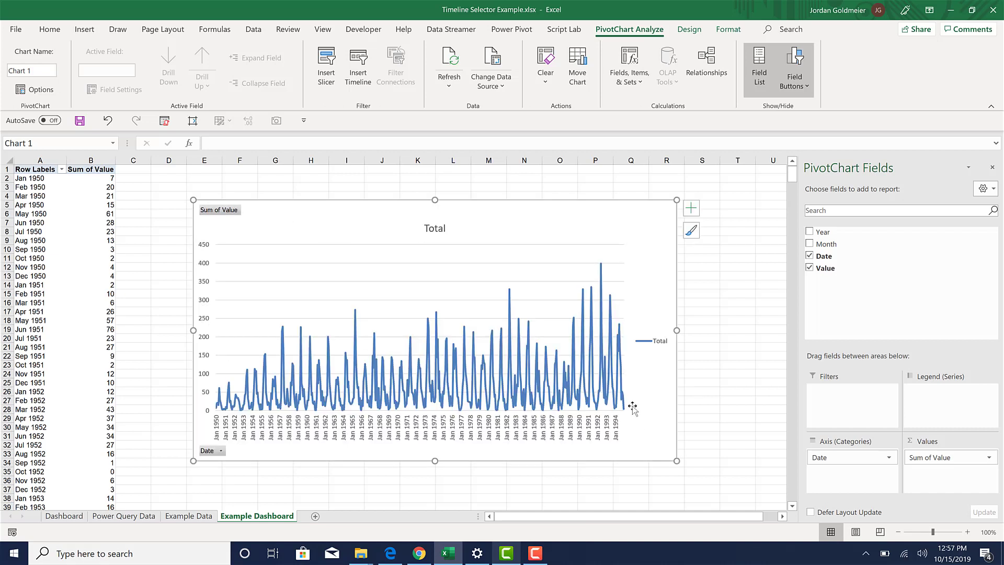
- Delete the chart's legend and horizontal gridlines, and hide all field buttons
{"action": "left_click", "coordinate": [663, 348]}
{"action": "key", "text": "Delete"}
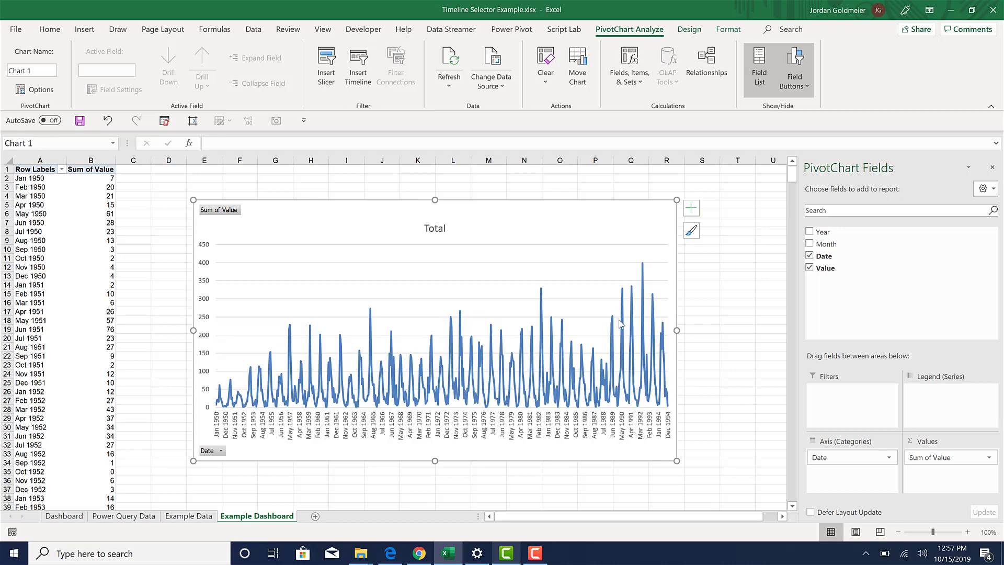
{"action": "left_click", "coordinate": [480, 282]}
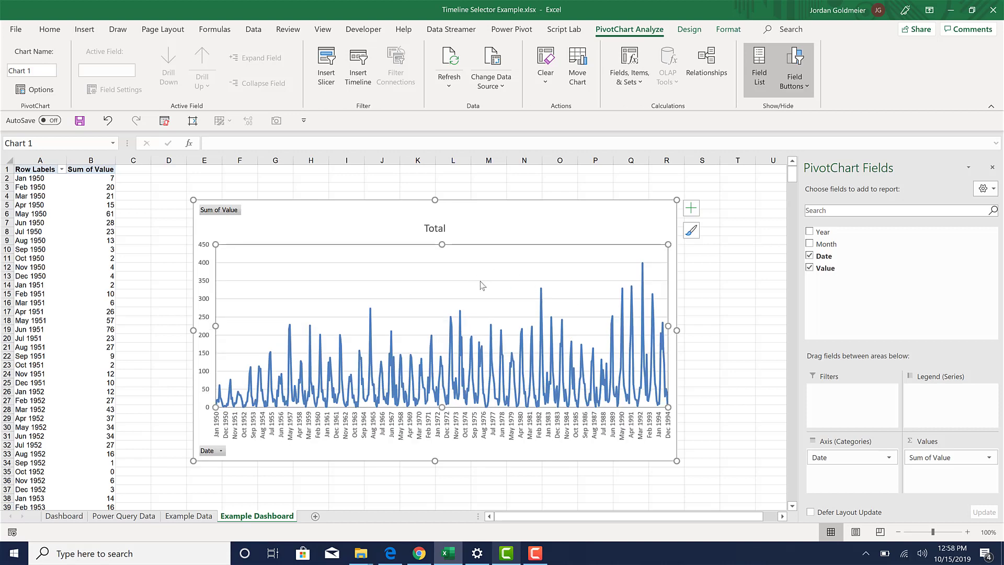
{"action": "left_click", "coordinate": [480, 281]}
{"action": "key", "text": "Delete"}
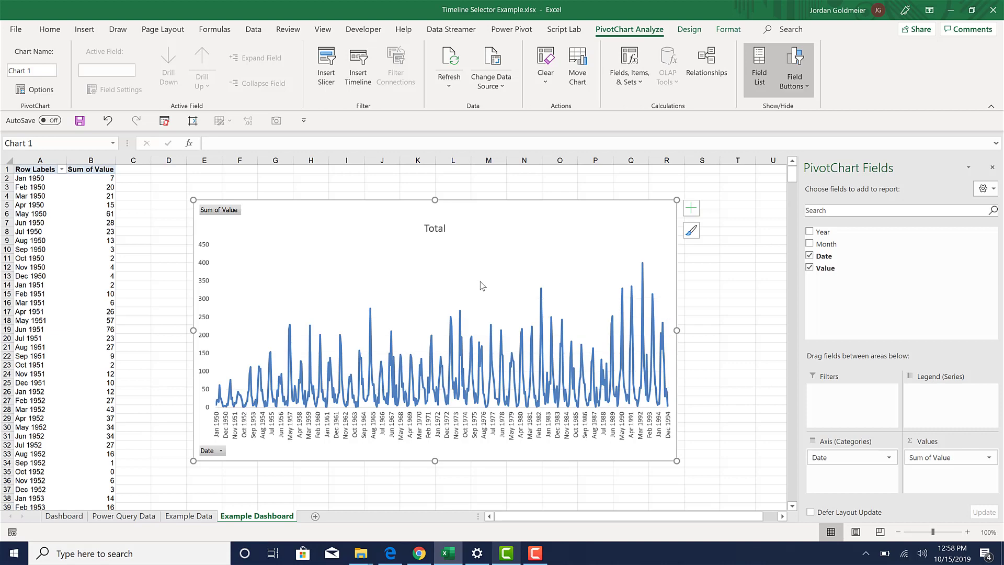
{"action": "right_click", "coordinate": [222, 211]}
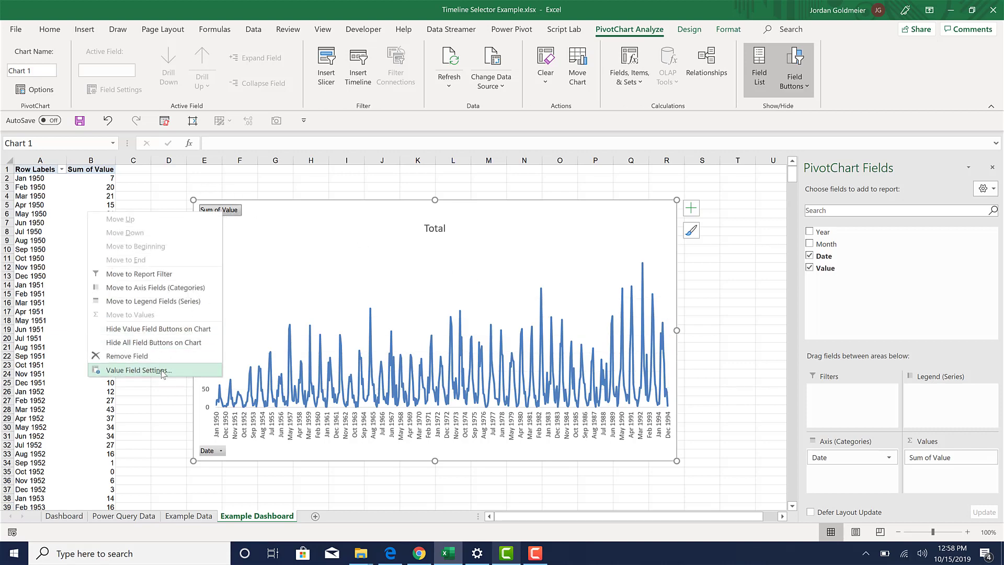
{"action": "left_click", "coordinate": [157, 343]}
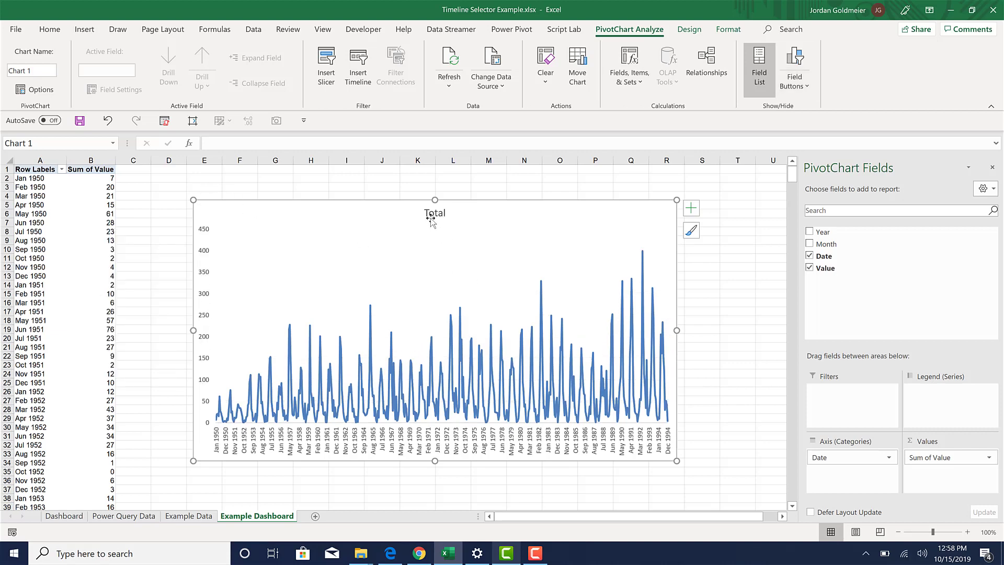
- Delete the chart title, outline the plot area in grey, and remove the chart-area outline
{"action": "left_click", "coordinate": [427, 212]}
{"action": "key", "text": "Delete"}
{"action": "left_click", "coordinate": [382, 256]}
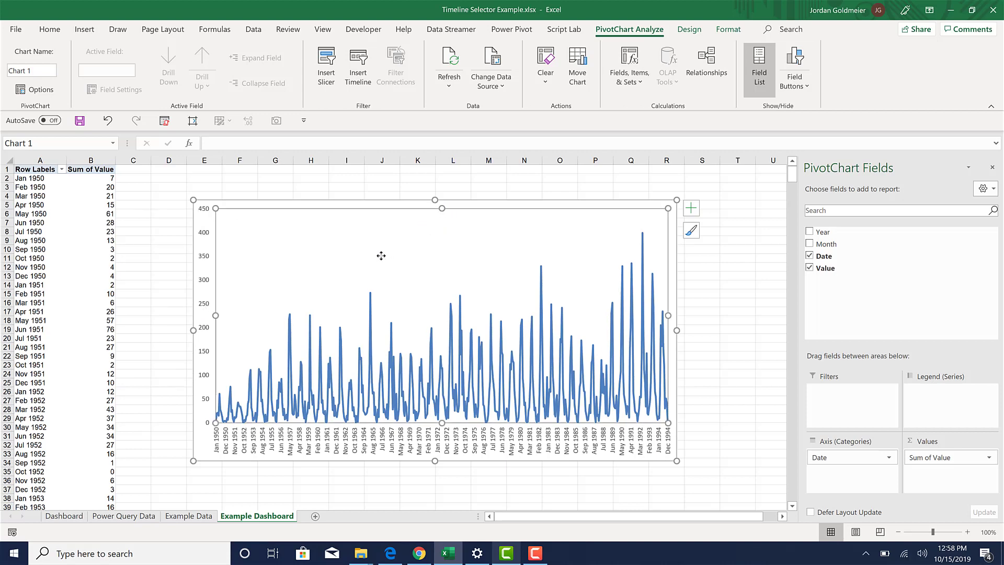
{"action": "left_click", "coordinate": [728, 29]}
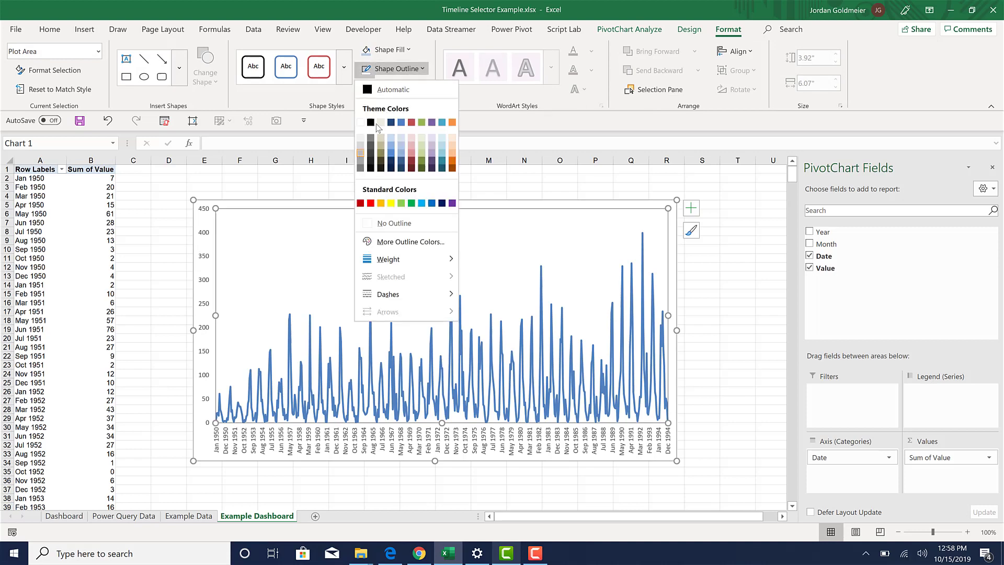
{"action": "left_click", "coordinate": [370, 140]}
{"action": "left_click", "coordinate": [403, 73]}
{"action": "left_click", "coordinate": [327, 205]}
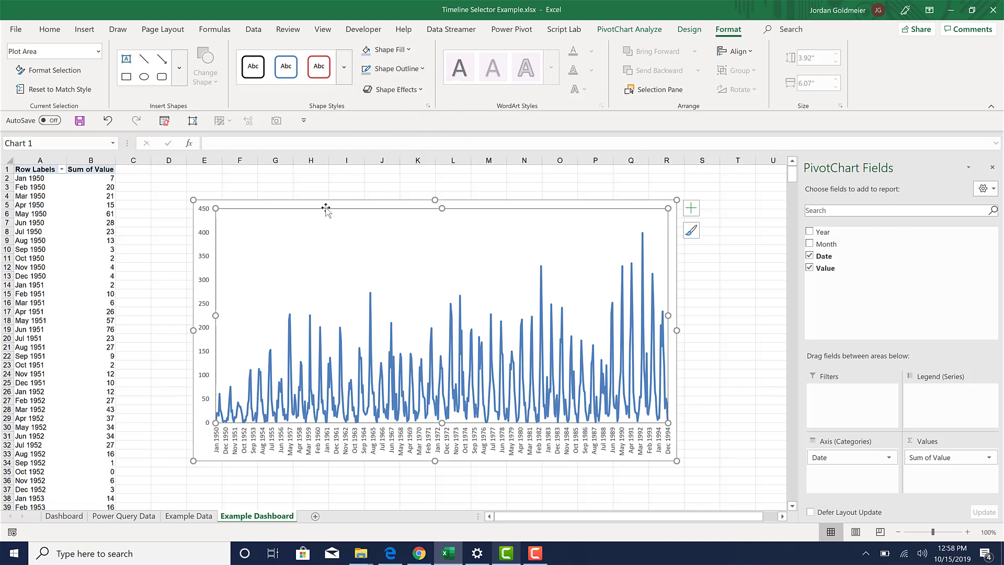
{"action": "left_click", "coordinate": [327, 204]}
{"action": "left_click", "coordinate": [398, 68]}
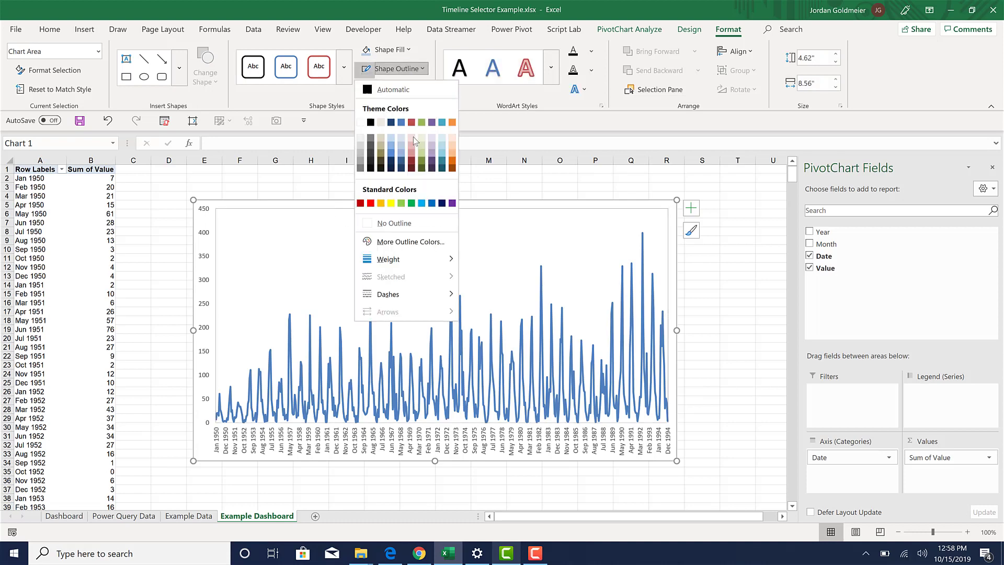
{"action": "left_click", "coordinate": [387, 222]}
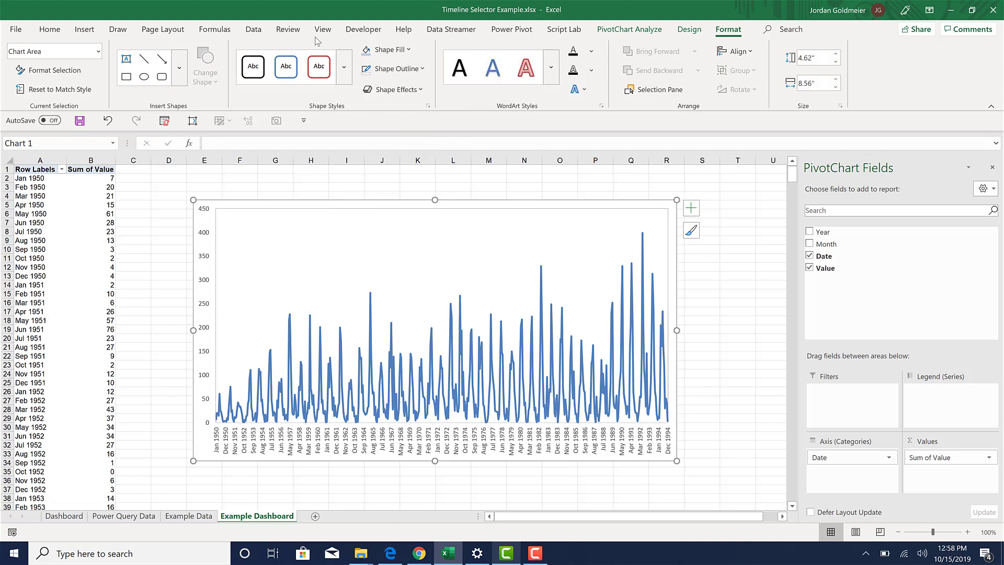
- Hide the worksheet gridlines on the Example Dashboard sheet
{"action": "left_click", "coordinate": [324, 30]}
{"action": "left_click", "coordinate": [240, 187]}
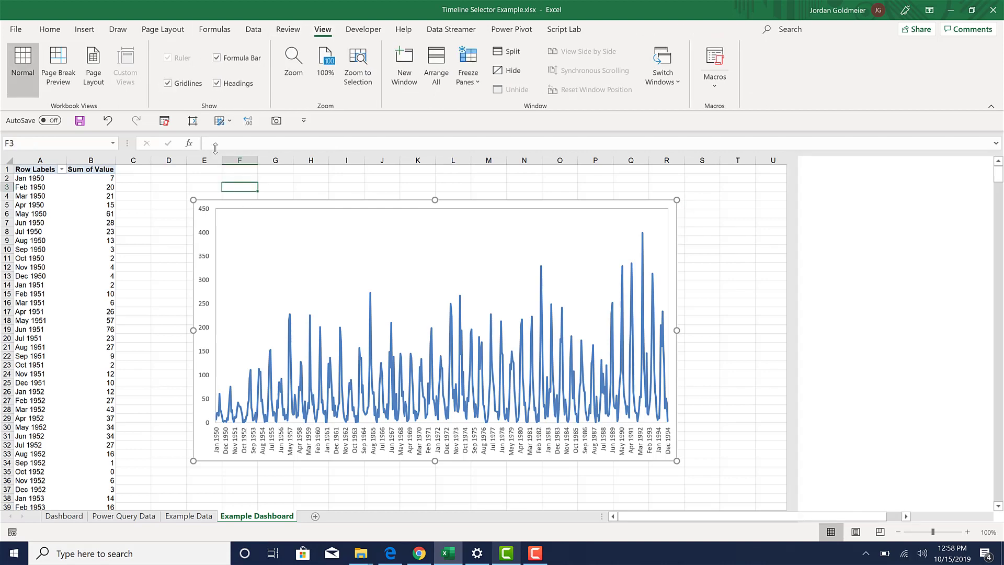
{"action": "left_click", "coordinate": [193, 87]}
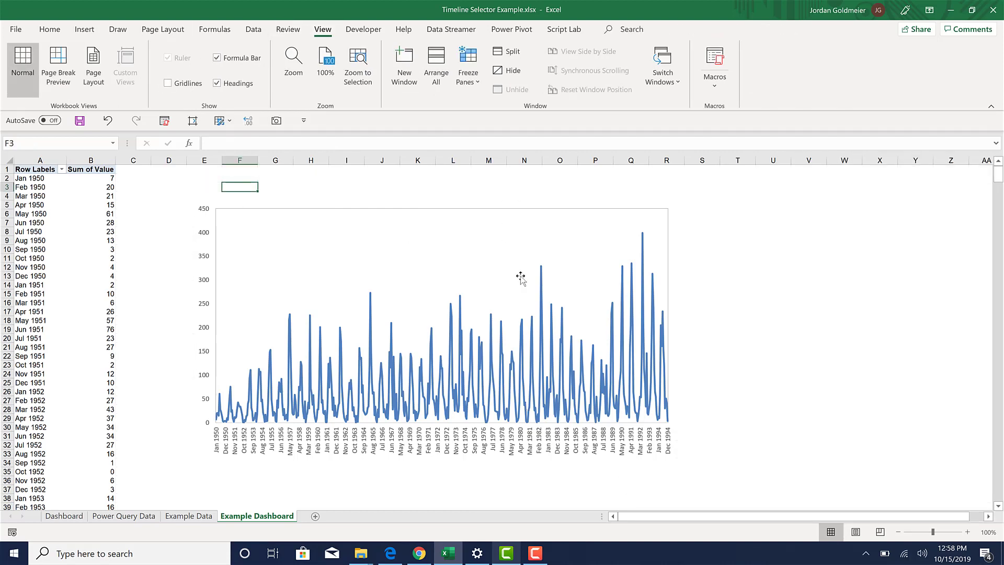
- Move the chart up-left and shrink it to end around column N
{"action": "left_click", "coordinate": [616, 199]}
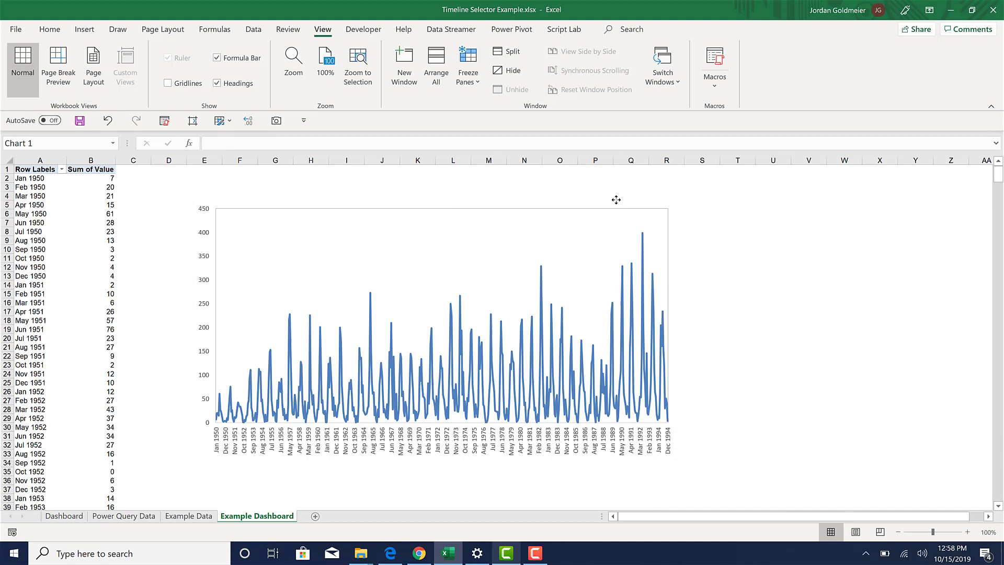
{"action": "left_click_drag", "start_coordinate": [616, 199], "coordinate": [576, 181]}
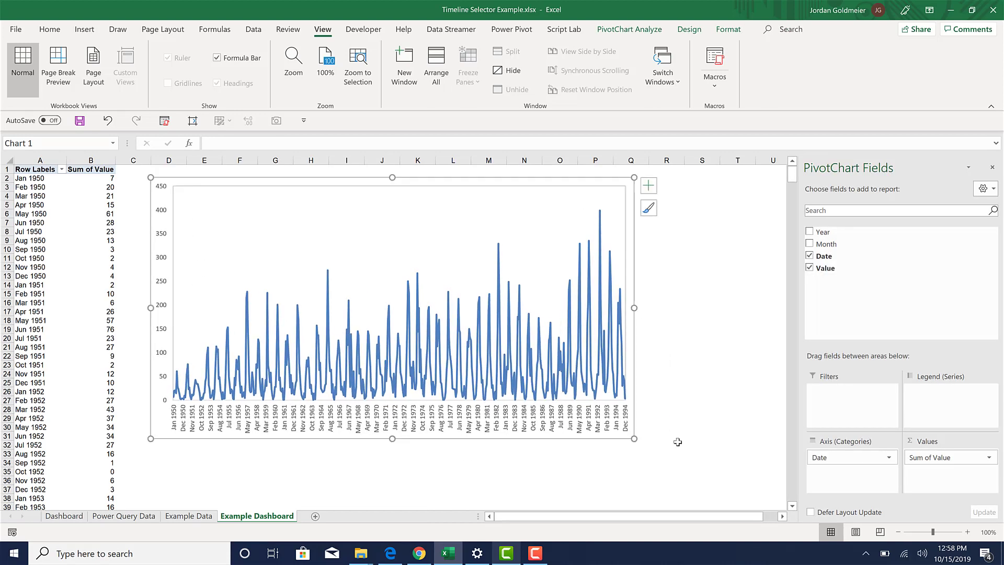
{"action": "left_click_drag", "start_coordinate": [634, 440], "coordinate": [535, 388]}
- Insert a Date timeline, place it right of the chart, and resize it to 6.19" by 1.69"
{"action": "left_click", "coordinate": [104, 223]}
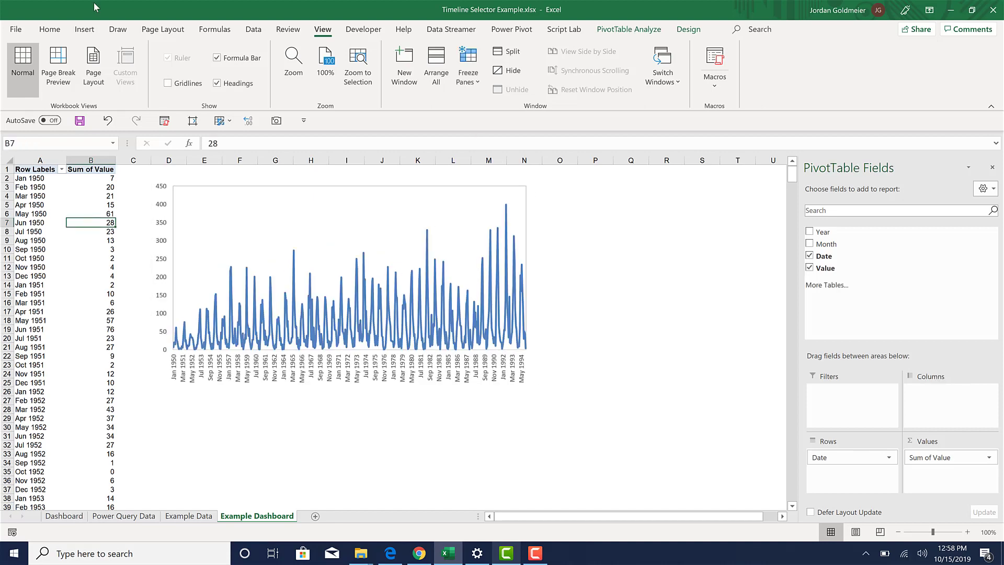
{"action": "left_click", "coordinate": [84, 29]}
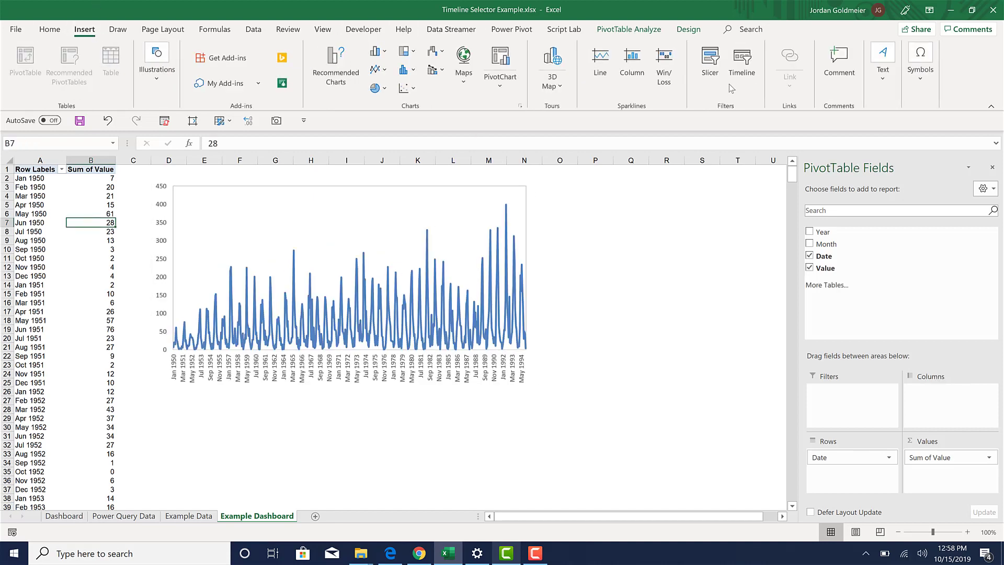
{"action": "left_click", "coordinate": [742, 63]}
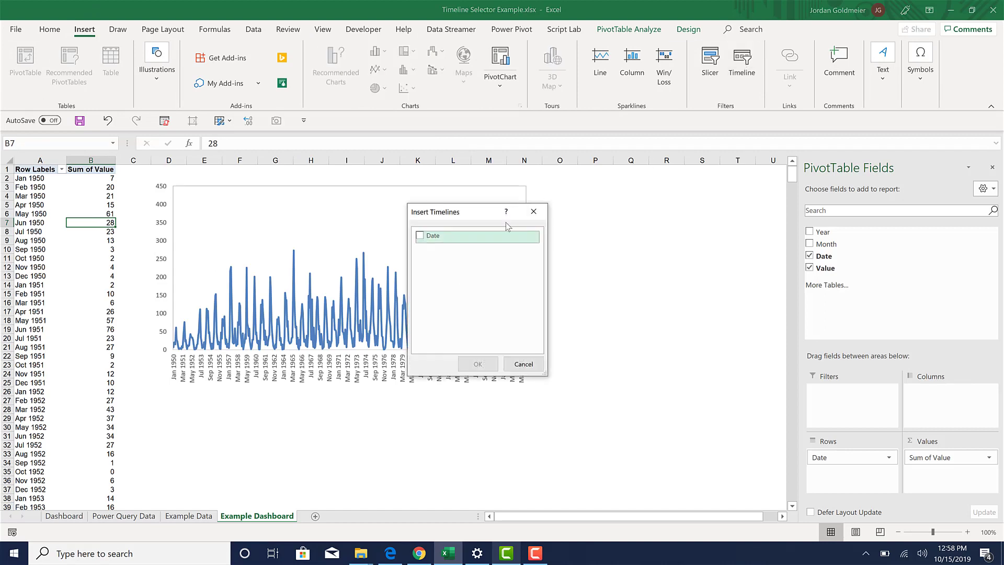
{"action": "left_click", "coordinate": [432, 240]}
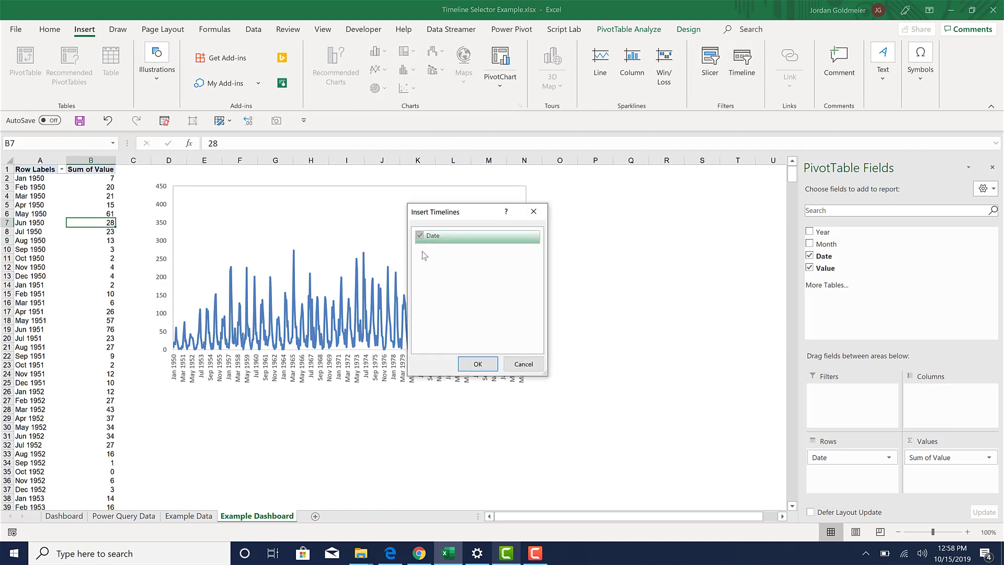
{"action": "left_click", "coordinate": [478, 364]}
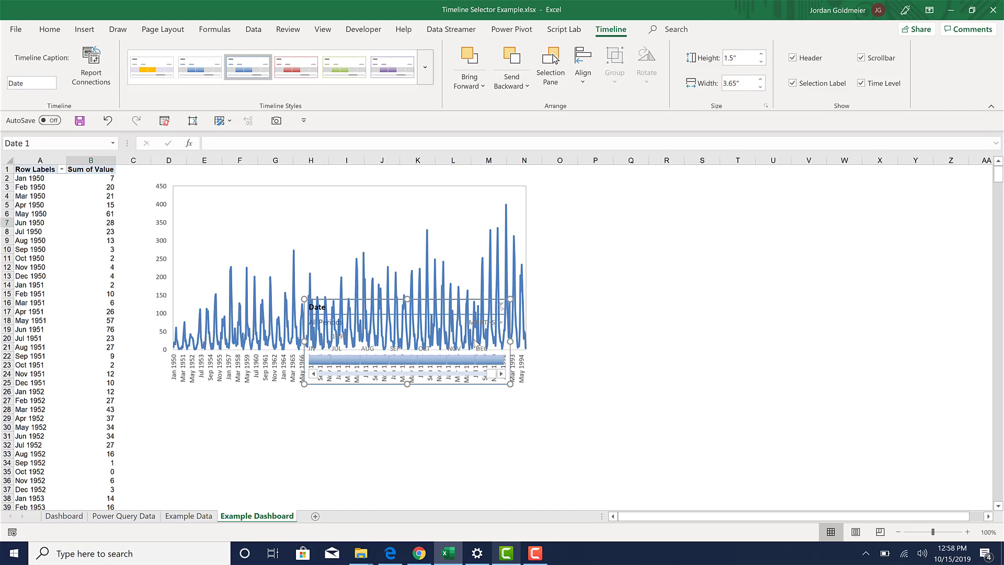
{"action": "left_click_drag", "start_coordinate": [482, 306], "coordinate": [741, 187]}
{"action": "left_click_drag", "start_coordinate": [768, 264], "coordinate": [912, 275]}
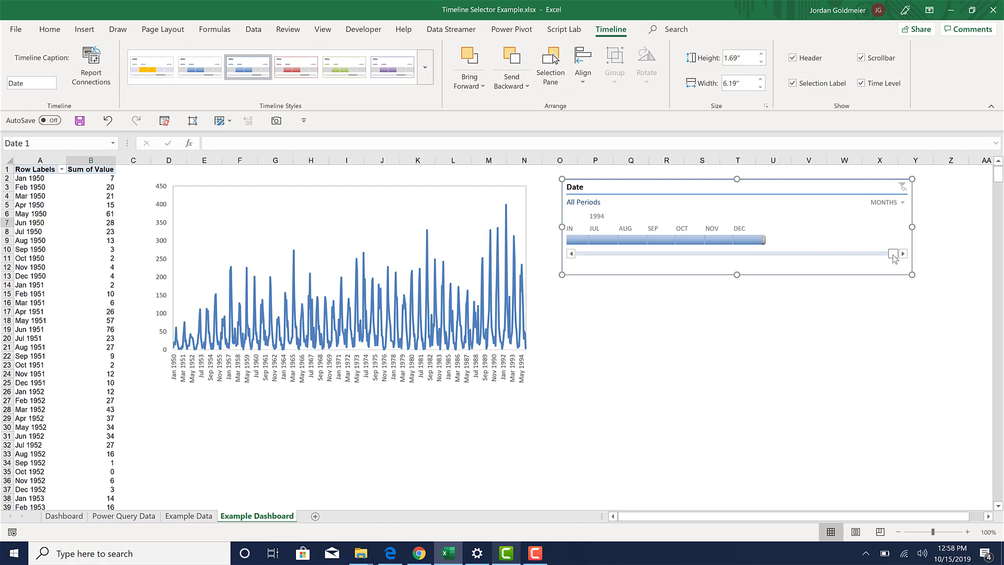
{"action": "left_click_drag", "start_coordinate": [845, 256], "coordinate": [747, 264]}
- Try month selections on the timeline, ending with Nov 1972–May 1973
{"action": "left_click", "coordinate": [680, 239]}
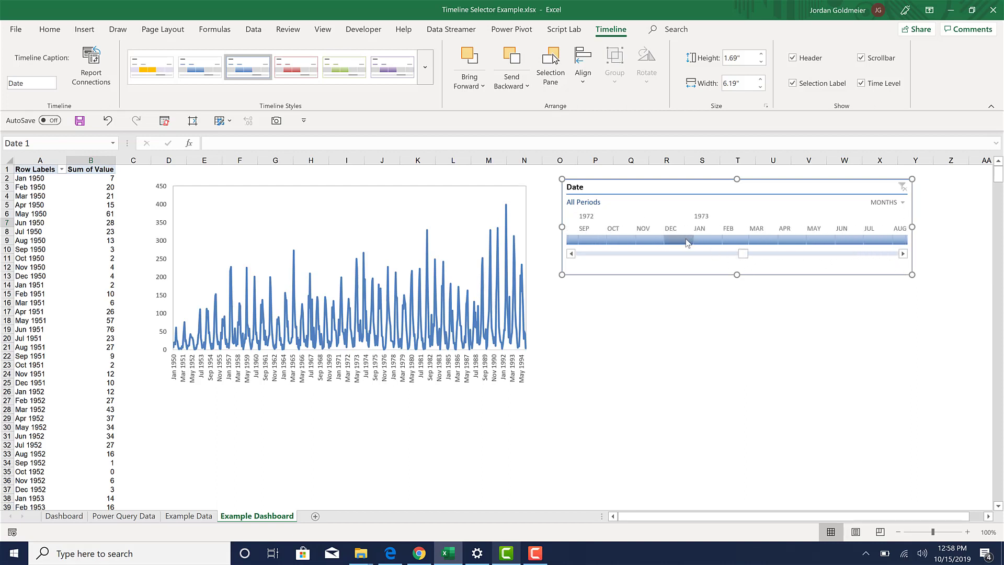
{"action": "left_click_drag", "start_coordinate": [685, 239], "coordinate": [812, 238]}
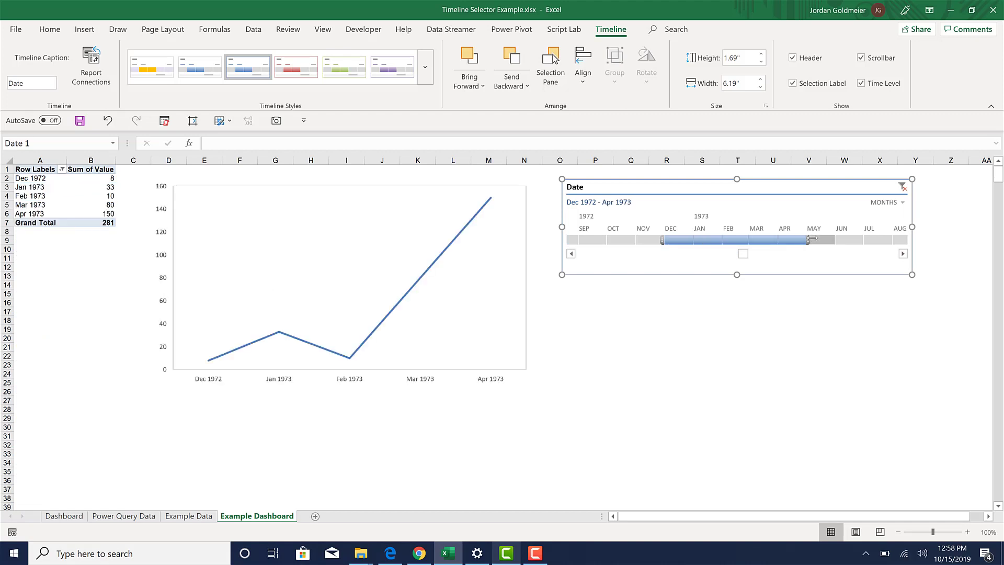
{"action": "left_click", "coordinate": [648, 240]}
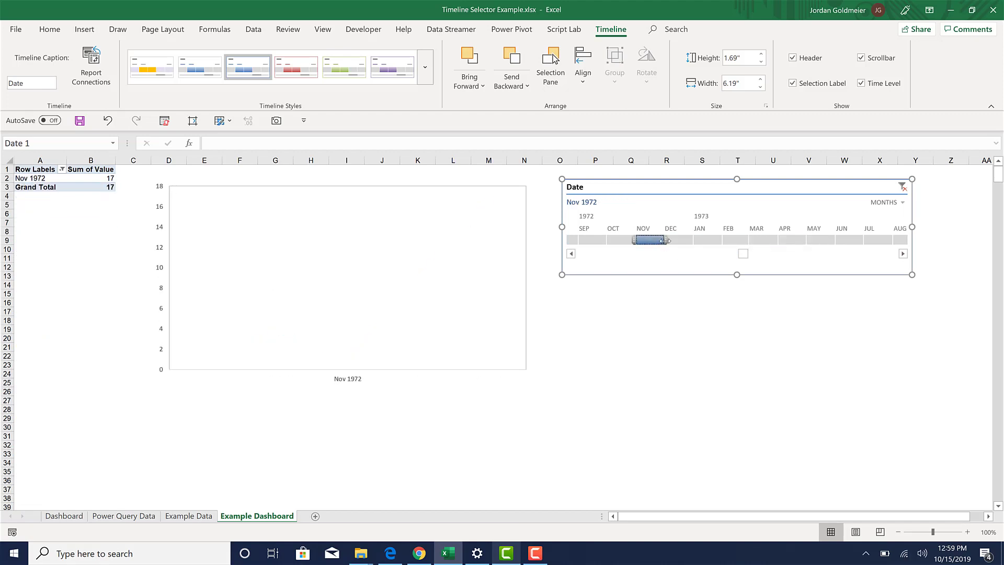
{"action": "left_click_drag", "start_coordinate": [809, 244], "coordinate": [812, 241]}
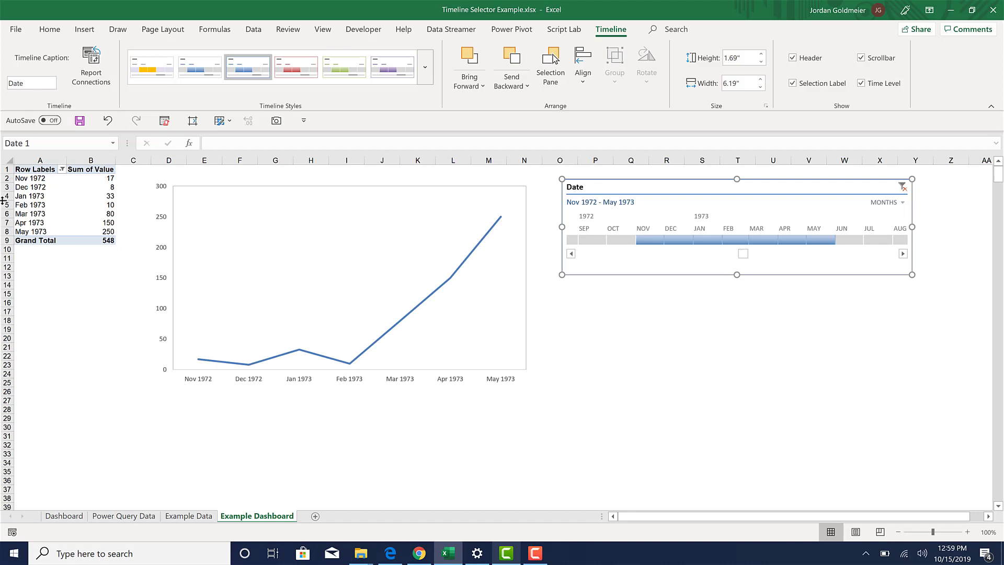
- Switch the timeline to Quarters and extend the selection to cover 1972–1974
{"action": "left_click", "coordinate": [900, 205]}
{"action": "left_click", "coordinate": [901, 234]}
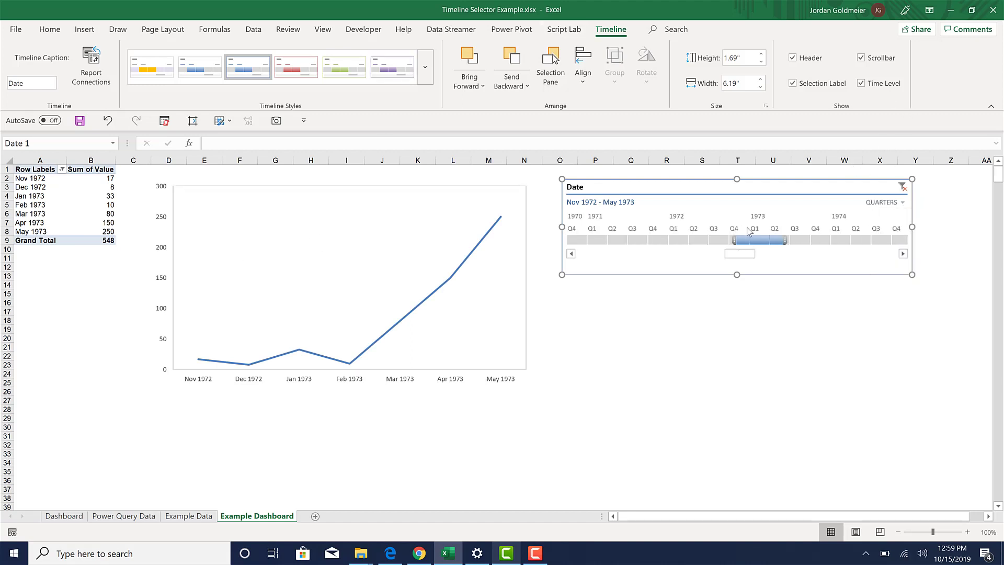
{"action": "left_click_drag", "start_coordinate": [676, 253], "coordinate": [671, 241]}
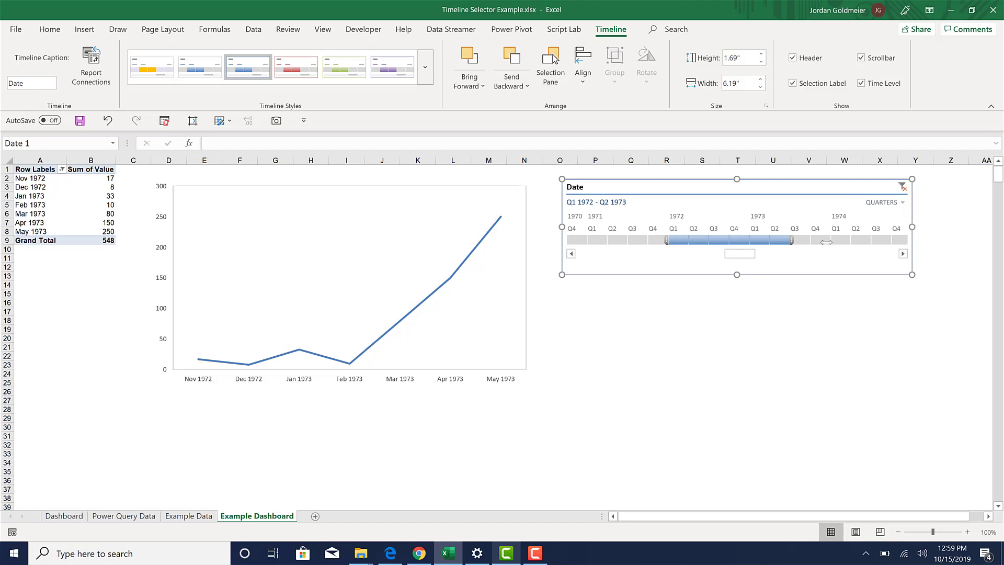
{"action": "left_click_drag", "start_coordinate": [845, 239], "coordinate": [900, 245]}
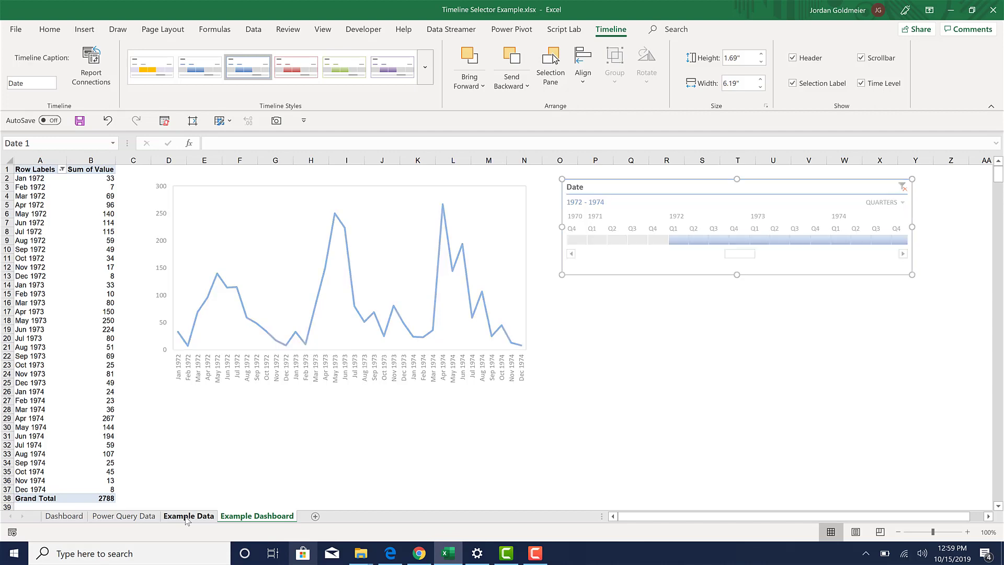
- Select the Date and Value columns C1:D541 on the Example Data sheet
{"action": "left_click", "coordinate": [188, 516]}
{"action": "left_click", "coordinate": [145, 305]}
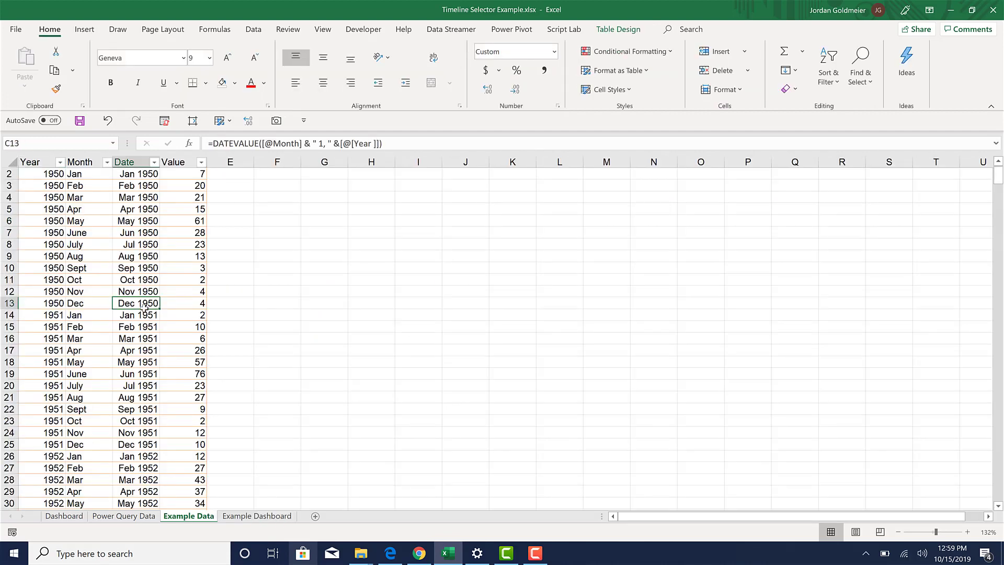
{"action": "key", "text": "ctrl+Up"}
{"action": "key", "text": "shift+Right"}
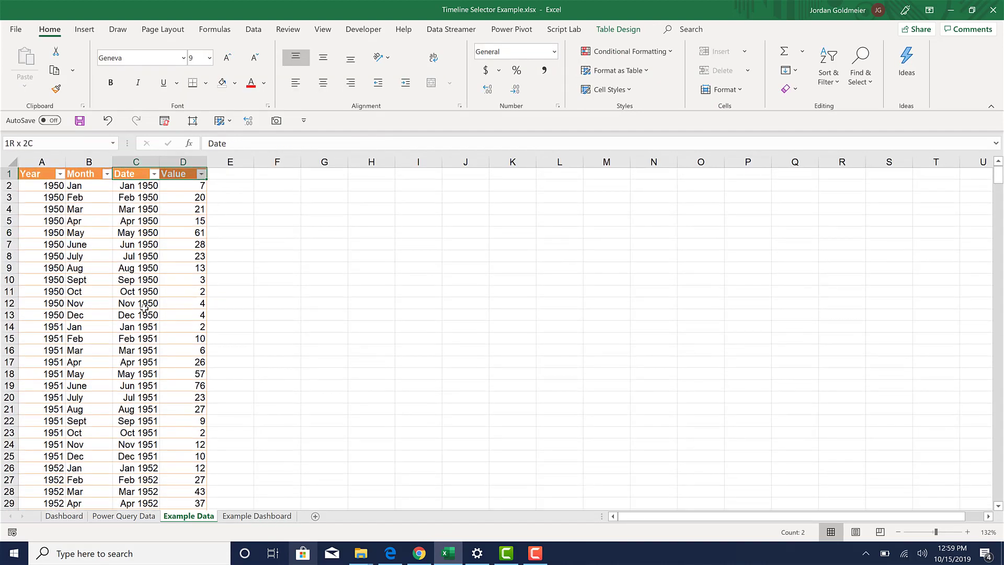
{"action": "key", "text": "ctrl+shift+Down"}
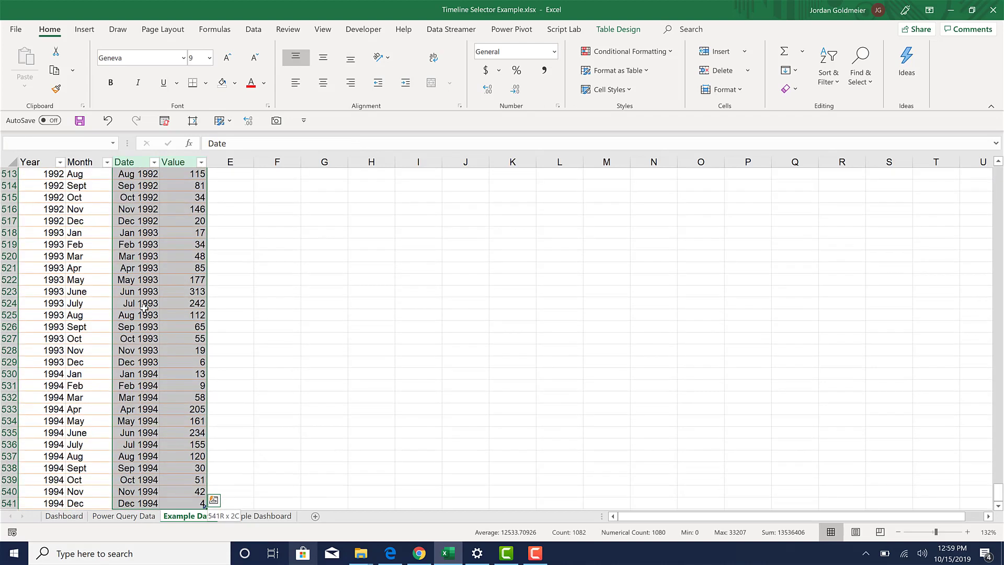
- Insert a basic 2-D line chart of the dates and values
{"action": "left_click", "coordinate": [81, 32]}
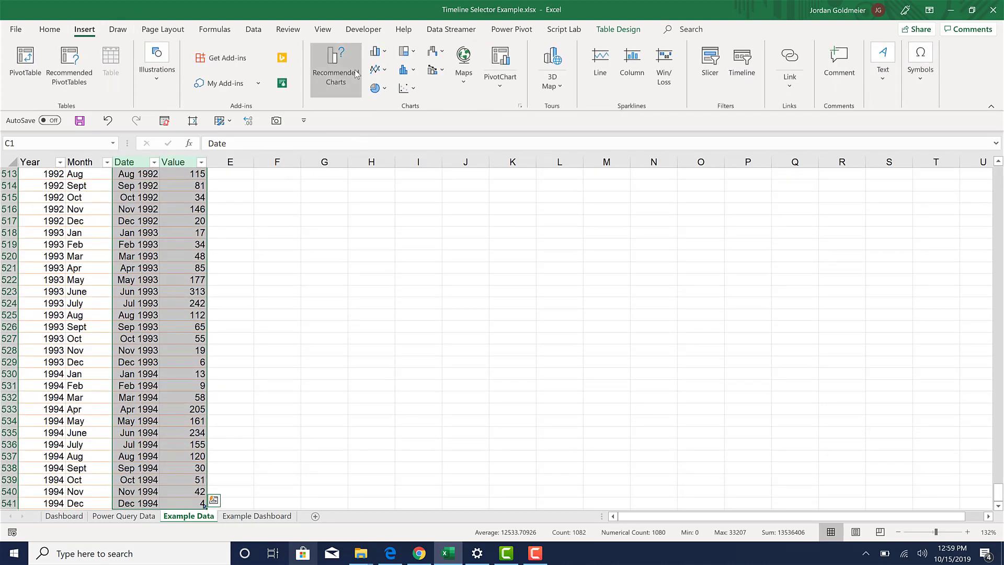
{"action": "left_click", "coordinate": [379, 73]}
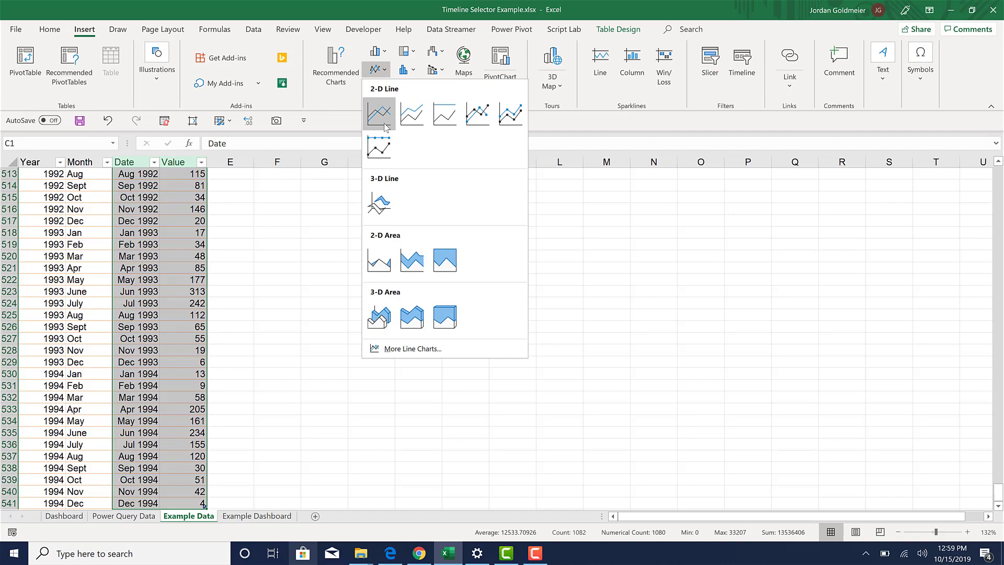
{"action": "left_click", "coordinate": [384, 127]}
{"action": "scroll", "coordinate": [372, 263], "scroll_direction": "up", "scroll_amount": 10}
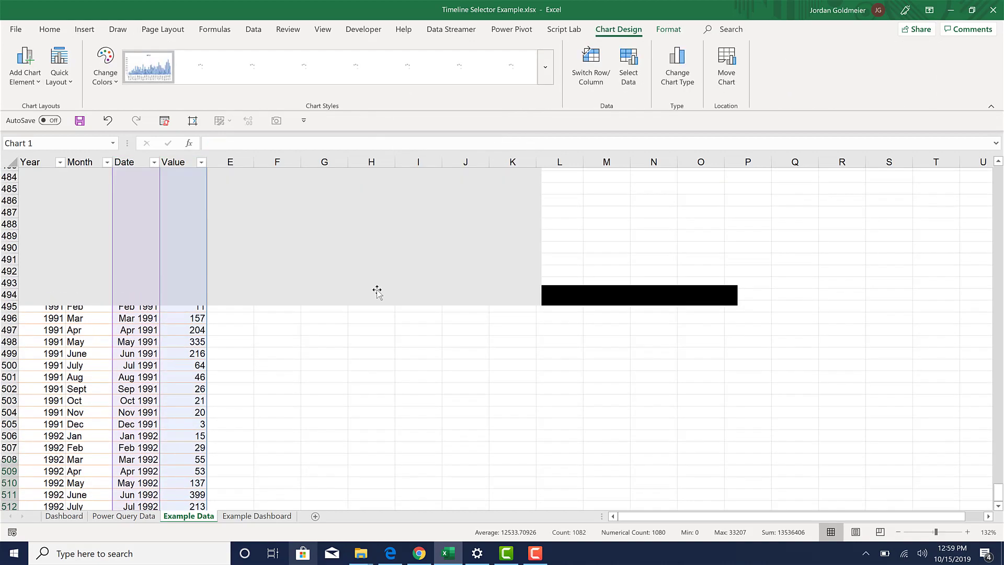
{"action": "scroll", "coordinate": [377, 292], "scroll_direction": "down", "scroll_amount": 12}
{"action": "scroll", "coordinate": [377, 292], "scroll_direction": "up", "scroll_amount": 2}
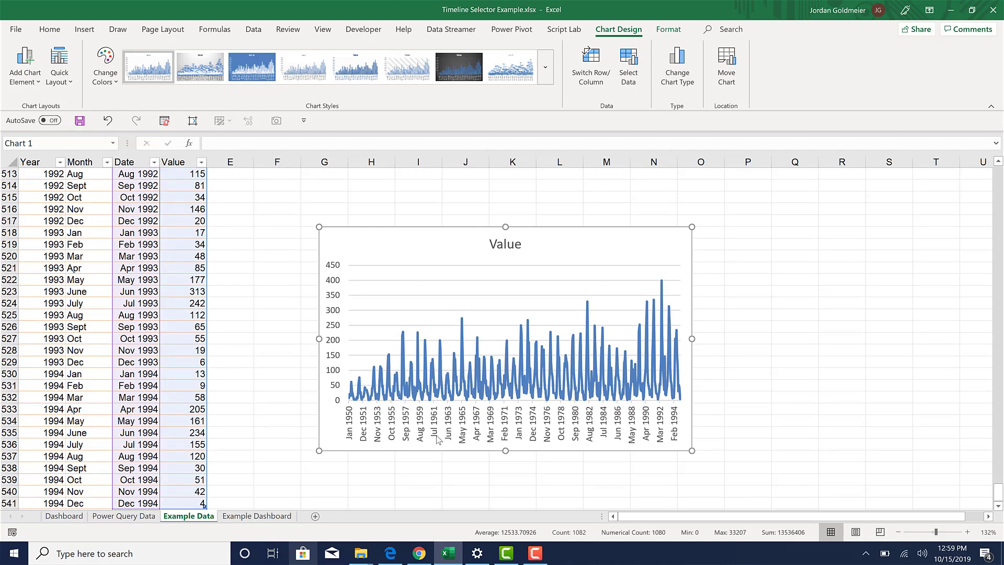
- Cut the chart, paste it at F1, and enlarge it to span columns F to S
{"action": "key", "text": "Escape"}
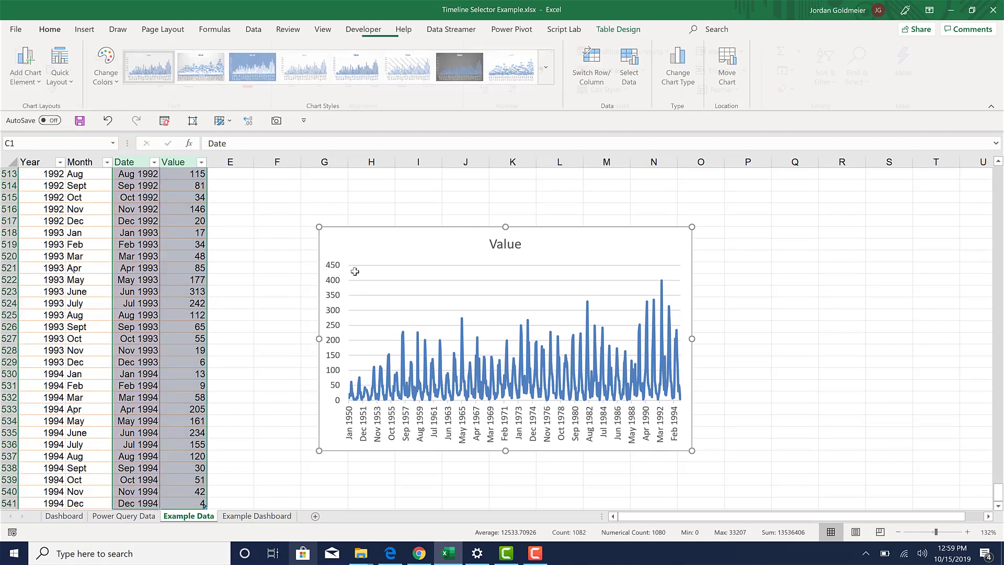
{"action": "key", "text": "Delete"}
{"action": "left_click", "coordinate": [312, 275]}
{"action": "key", "text": "ctrl+Up"}
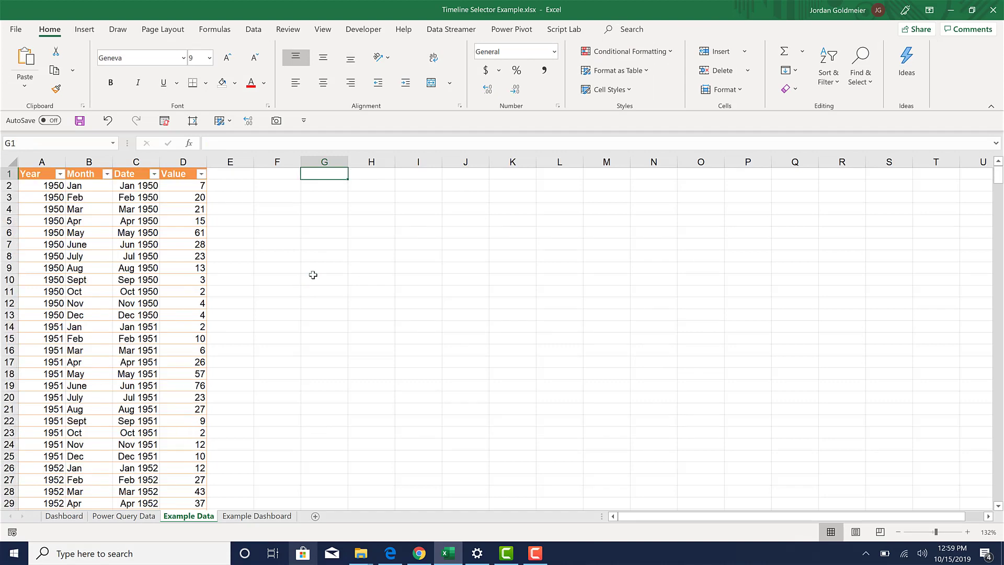
{"action": "key", "text": "Left"}
{"action": "key", "text": "ctrl+v"}
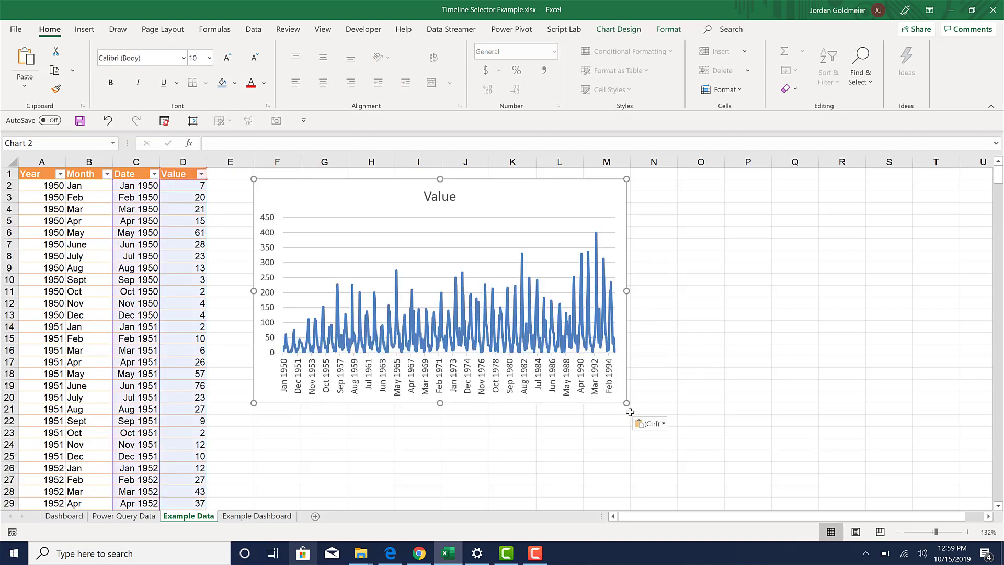
{"action": "left_click_drag", "start_coordinate": [856, 439], "coordinate": [900, 439]}
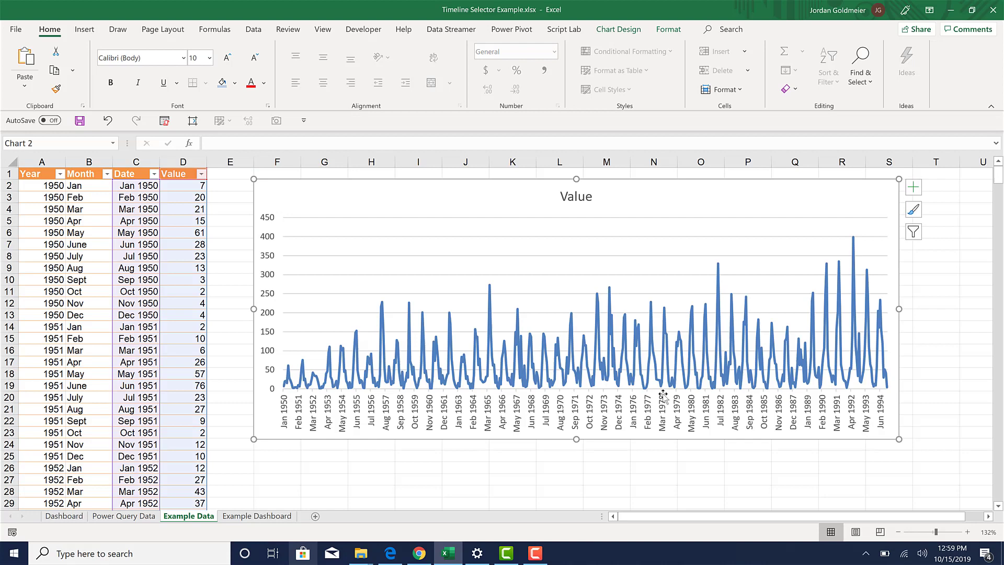
{"action": "left_click", "coordinate": [546, 317]}
{"action": "left_click", "coordinate": [547, 313]}
{"action": "left_click", "coordinate": [548, 317]}
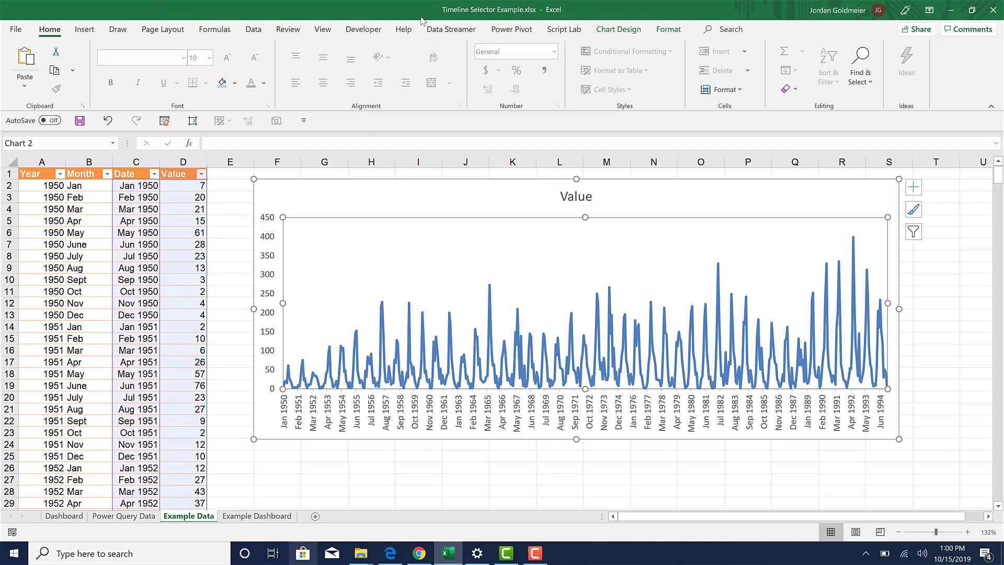
- Give the plot area a dark grey outline and remove the chart's outer border
{"action": "left_click", "coordinate": [669, 30]}
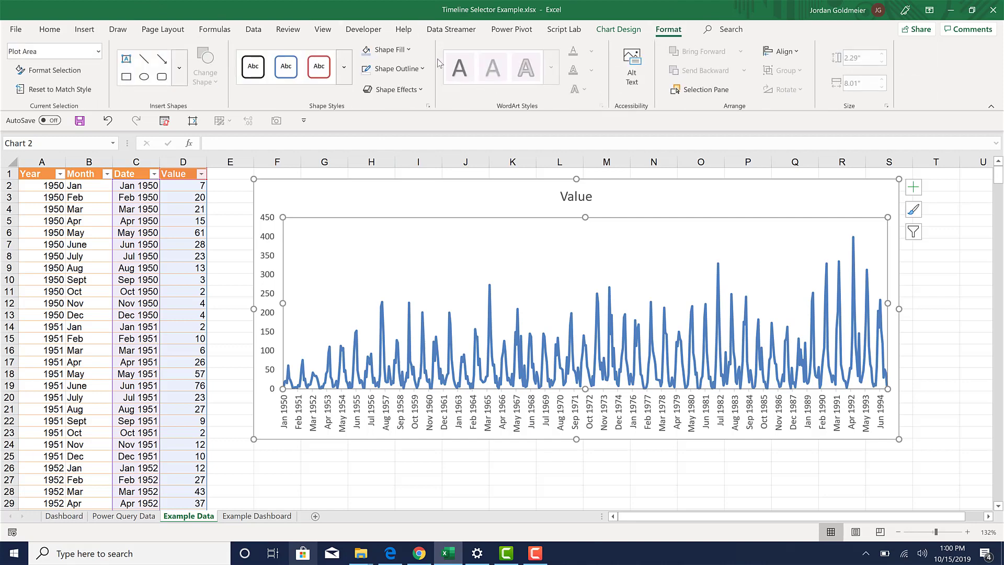
{"action": "left_click", "coordinate": [413, 69]}
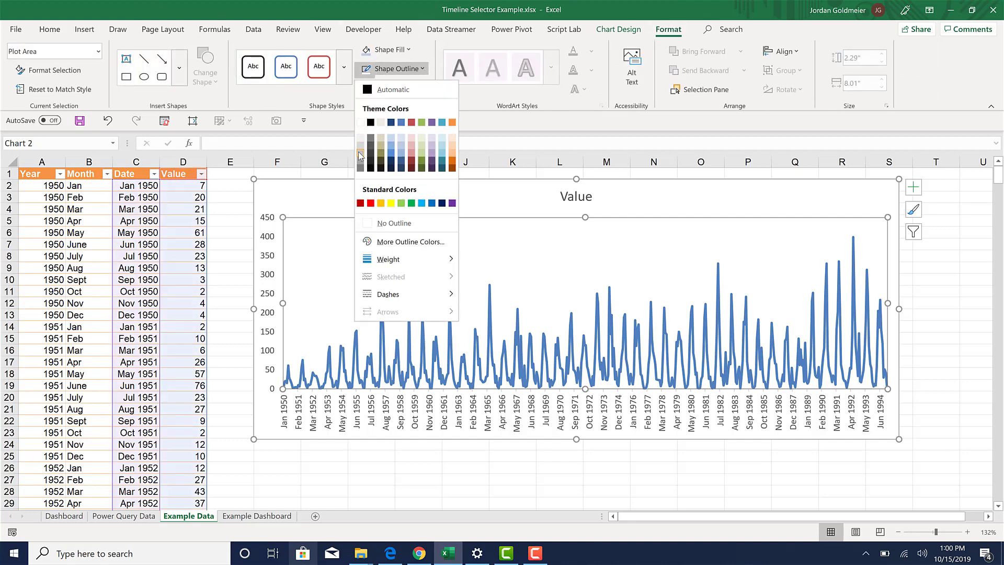
{"action": "left_click", "coordinate": [380, 151]}
{"action": "left_click", "coordinate": [430, 418]}
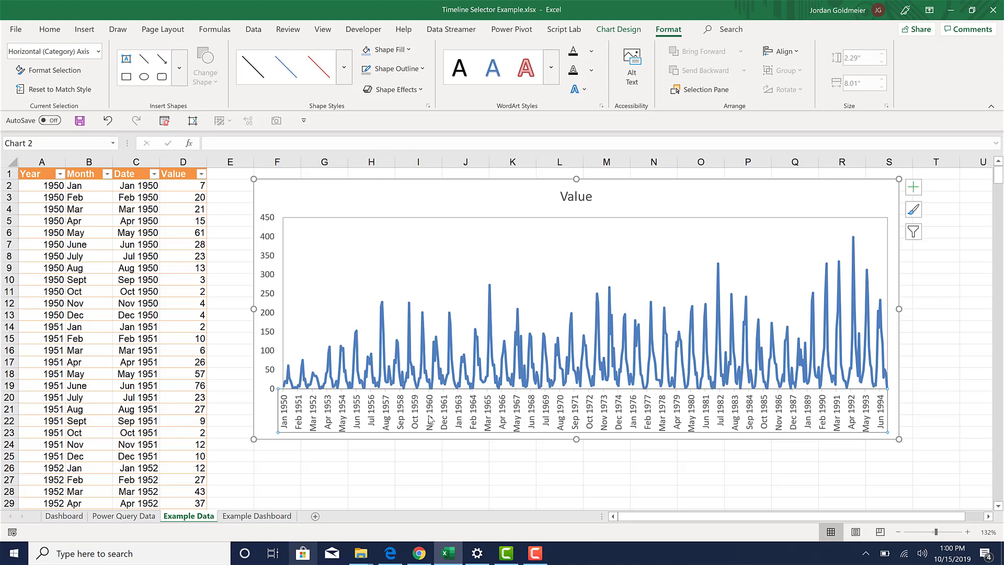
{"action": "left_click", "coordinate": [321, 204]}
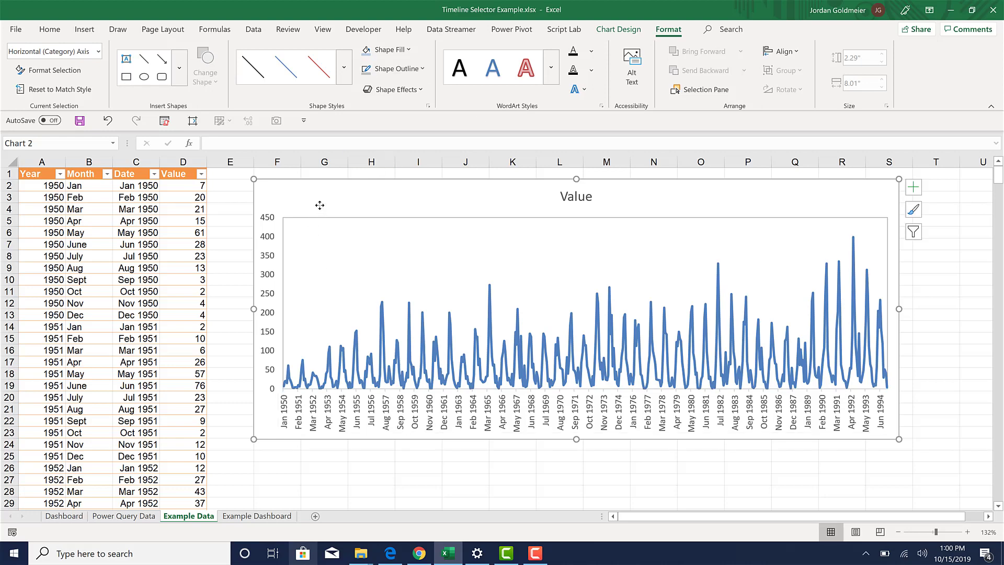
{"action": "left_click", "coordinate": [423, 69]}
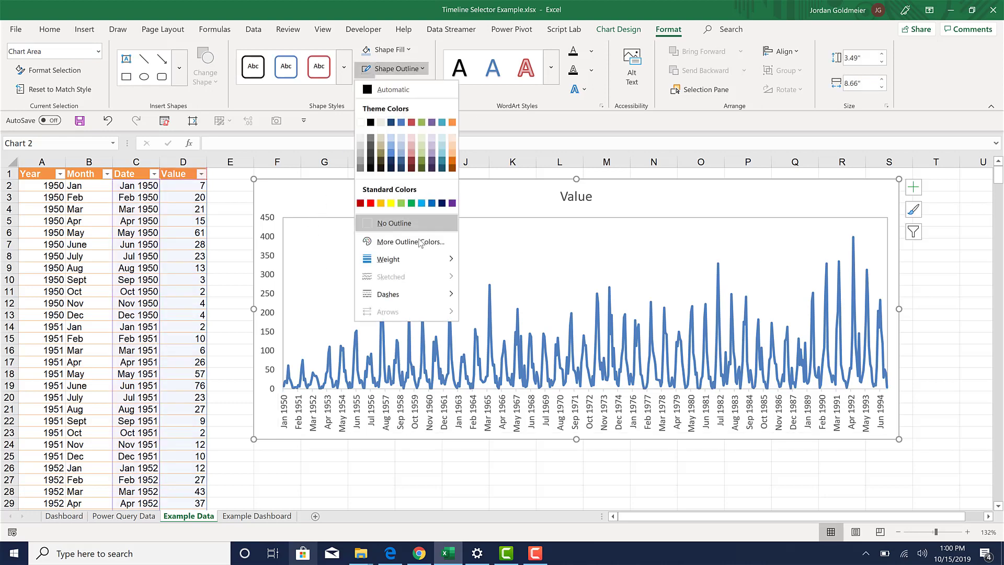
{"action": "left_click", "coordinate": [418, 224]}
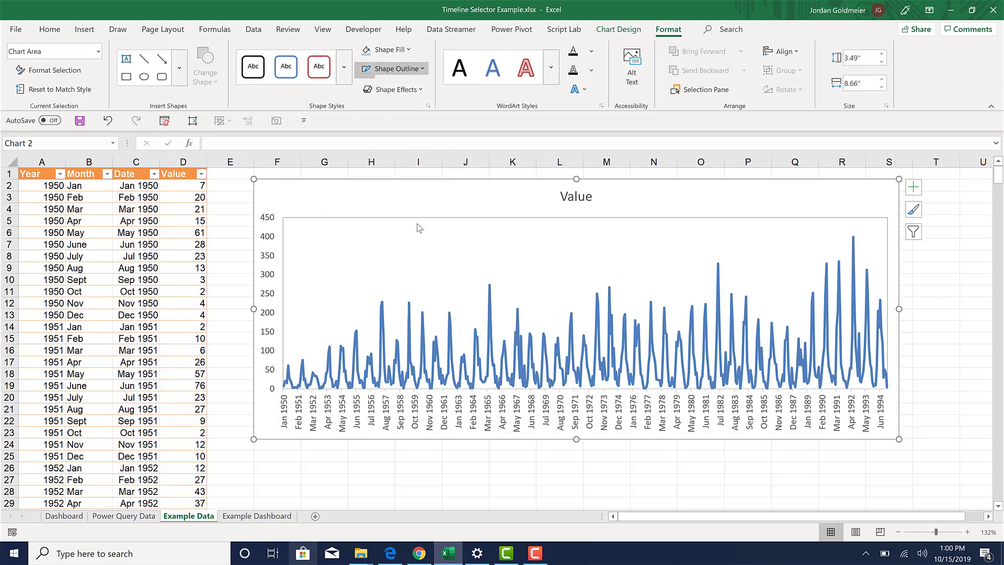
{"action": "left_click", "coordinate": [330, 467]}
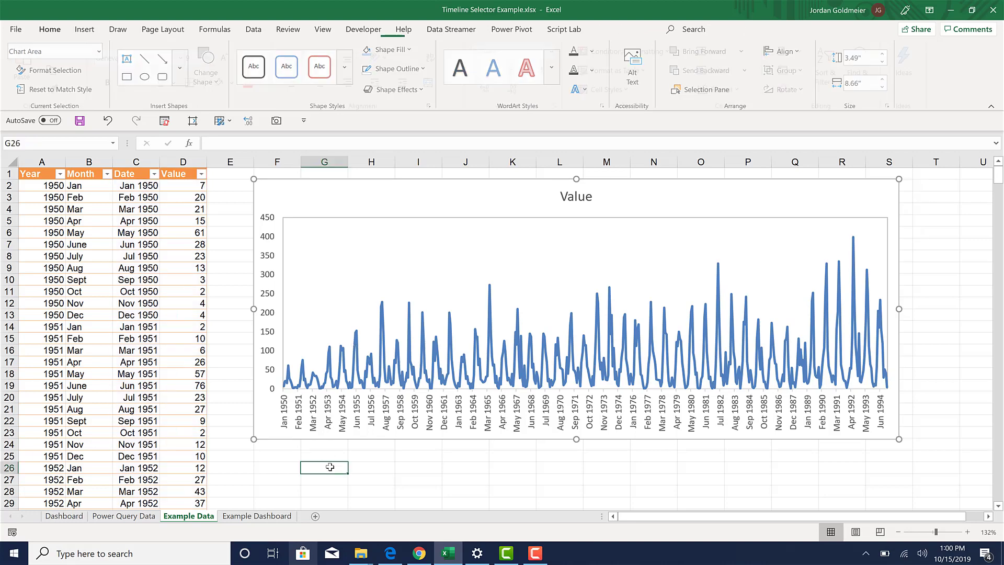
- Recolour the Value line light purple and make the chart slightly shorter
{"action": "left_click", "coordinate": [358, 339]}
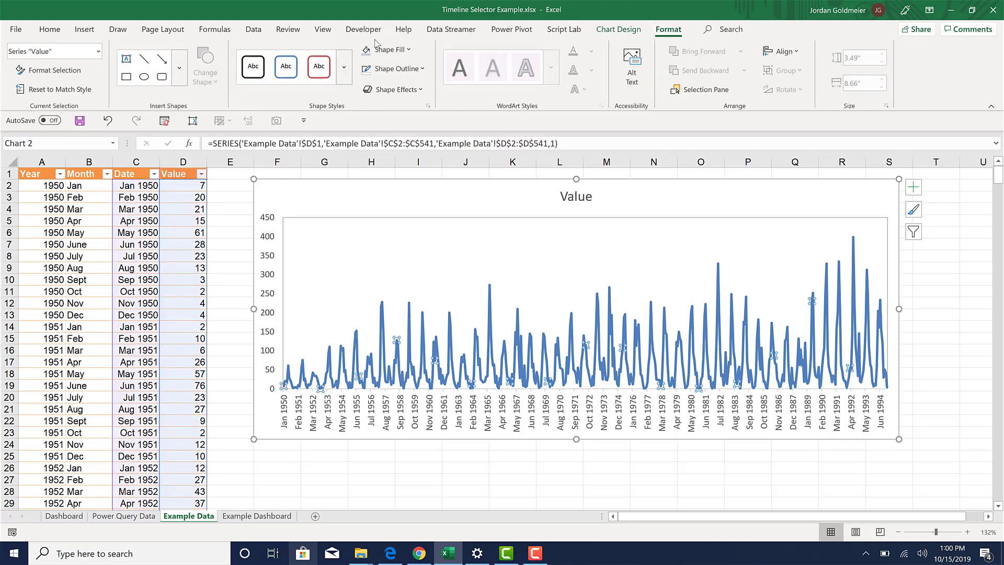
{"action": "left_click", "coordinate": [403, 72]}
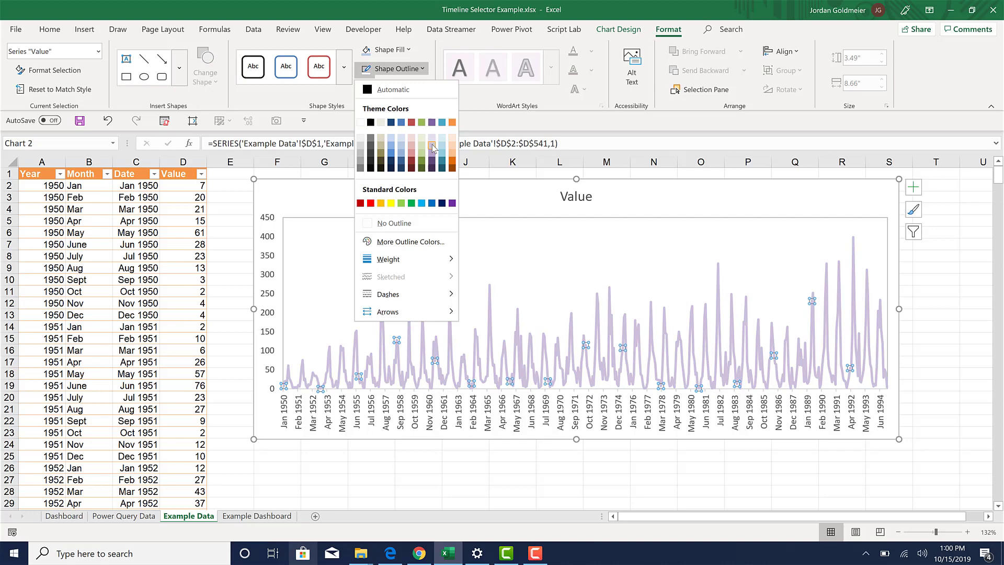
{"action": "left_click", "coordinate": [433, 146]}
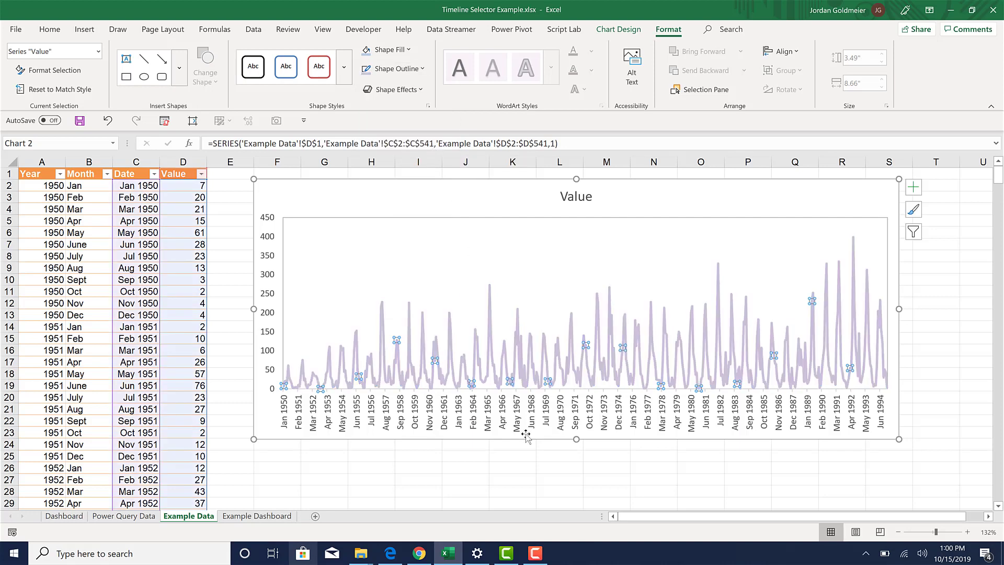
{"action": "left_click_drag", "start_coordinate": [577, 441], "coordinate": [576, 432]}
- Review the border and line weight options, leaving both weights unchanged
{"action": "left_click", "coordinate": [423, 69]}
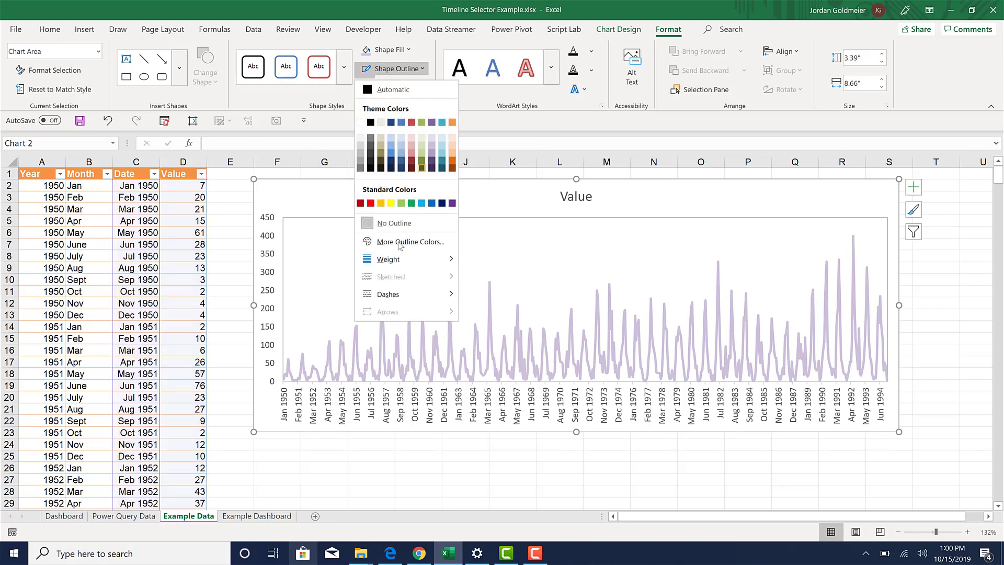
{"action": "mouse_move", "coordinate": [413, 259]}
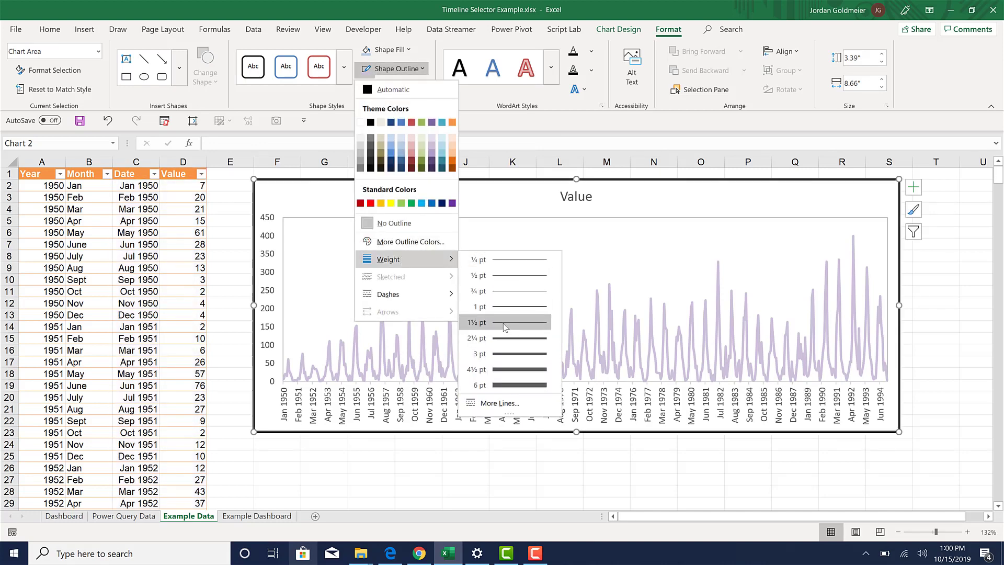
{"action": "left_click", "coordinate": [647, 373]}
{"action": "left_click", "coordinate": [635, 373]}
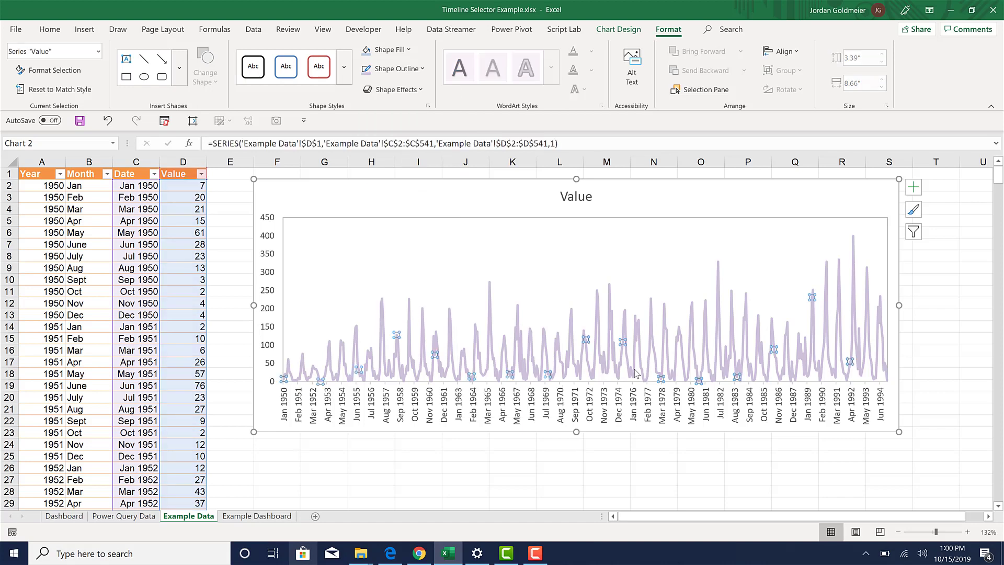
{"action": "left_click", "coordinate": [412, 69]}
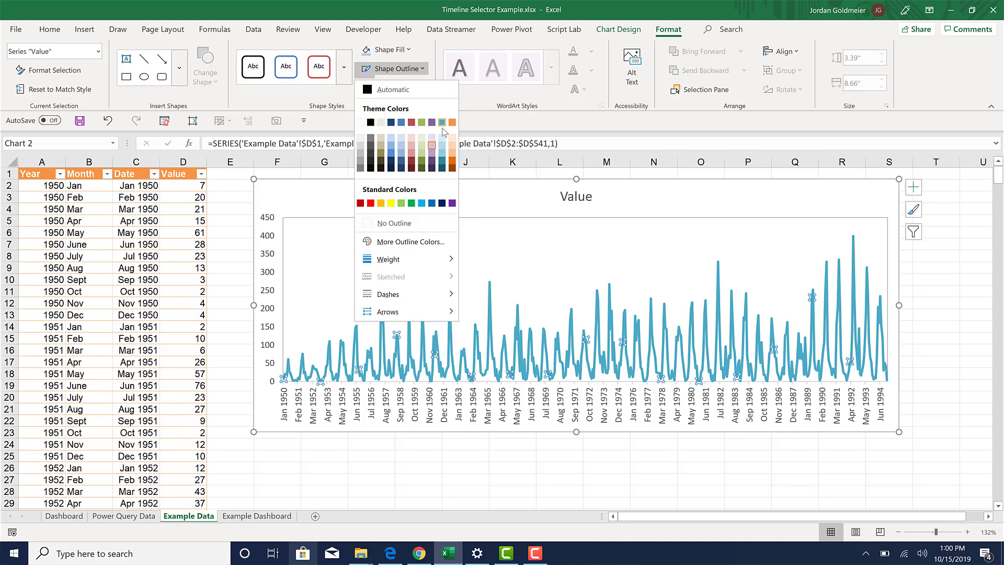
{"action": "mouse_move", "coordinate": [456, 263]}
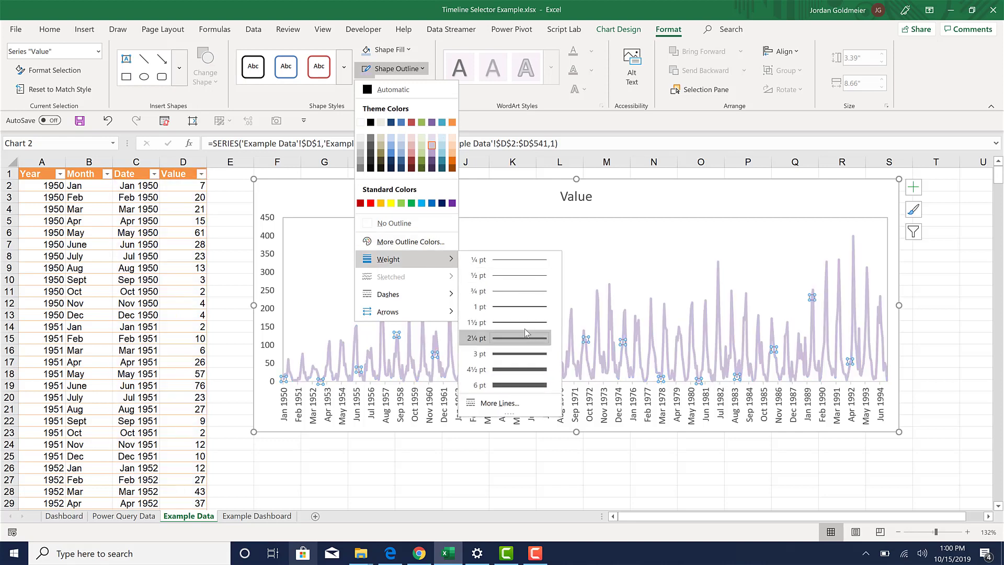
{"action": "key", "text": "Escape"}
{"action": "key", "text": "Escape"}
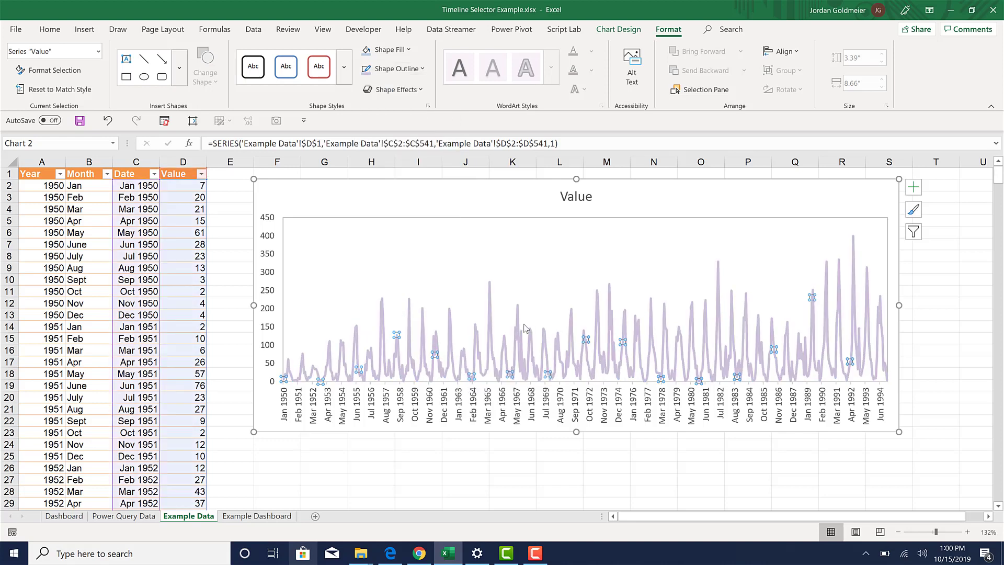
- Narrow the Value chart from its left side and move it further right and down
{"action": "left_click", "coordinate": [240, 243]}
{"action": "left_click", "coordinate": [244, 306]}
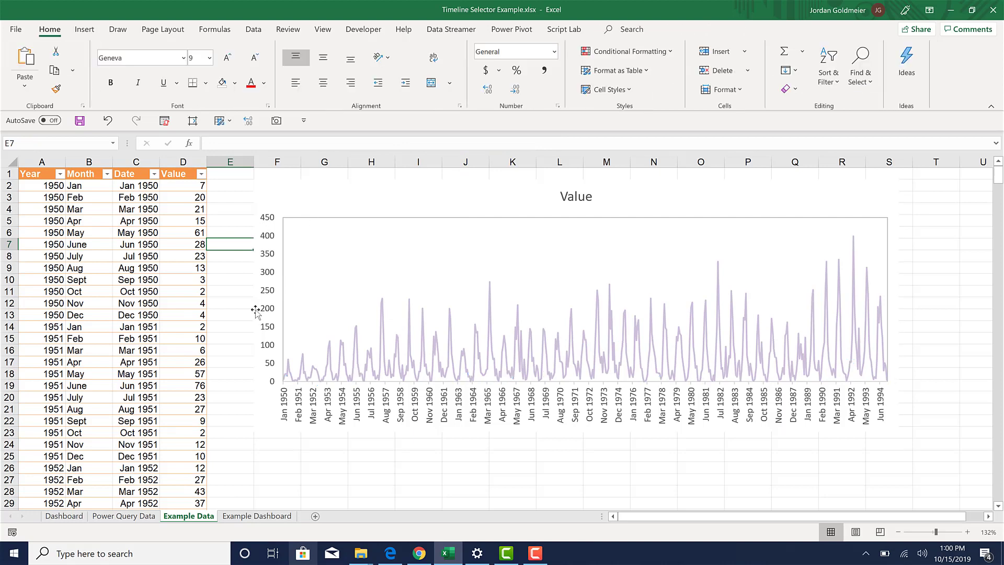
{"action": "left_click", "coordinate": [253, 305]}
{"action": "left_click_drag", "start_coordinate": [253, 305], "coordinate": [466, 338]}
{"action": "left_click_drag", "start_coordinate": [590, 207], "coordinate": [734, 241]}
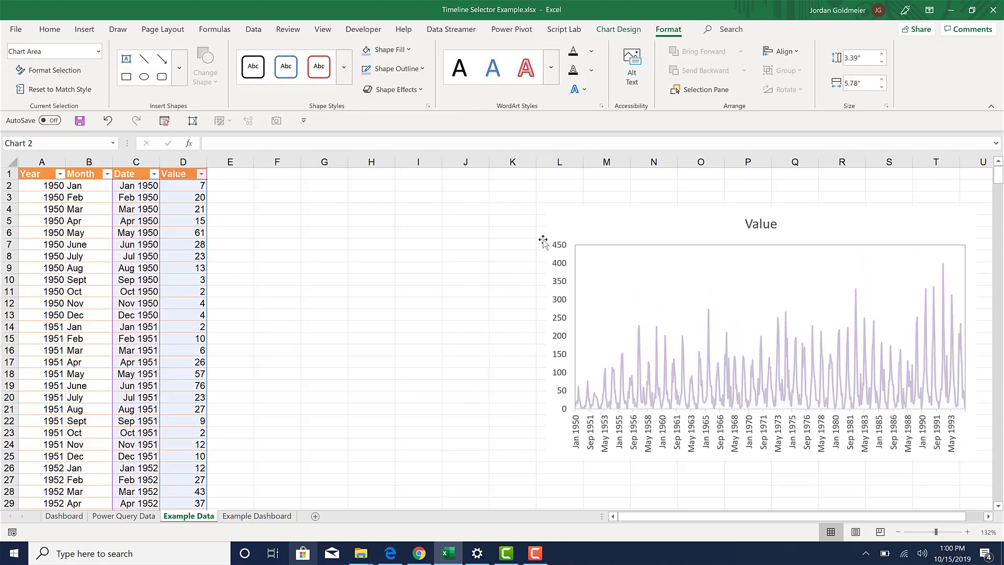
- Label cells H2:H4 as Min Date, Max Date and Max Value
{"action": "left_click", "coordinate": [369, 185]}
{"action": "type", "text": "Min"}
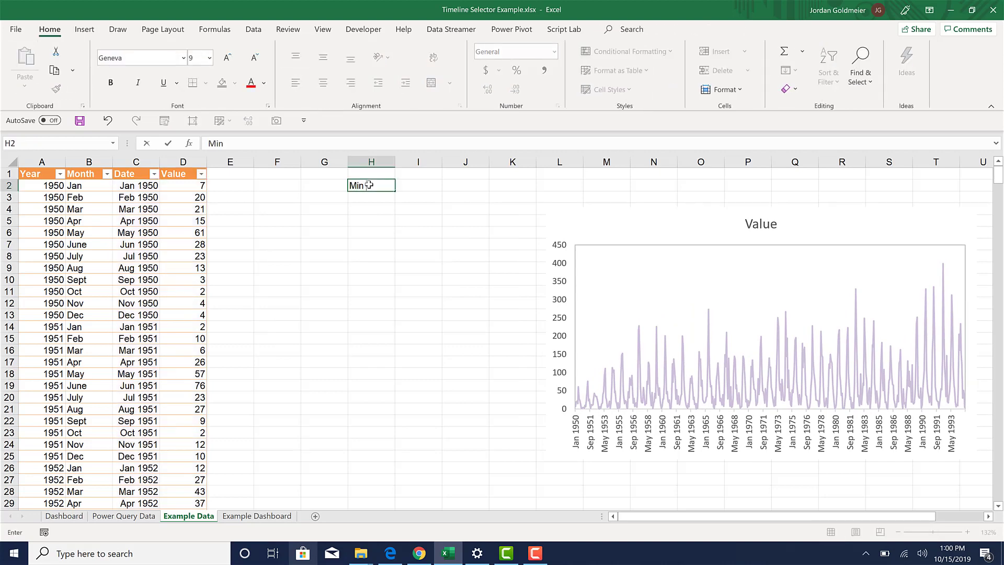
{"action": "type", "text": " DAte"}
{"action": "key", "text": "Return"}
{"action": "type", "text": "Max Date"}
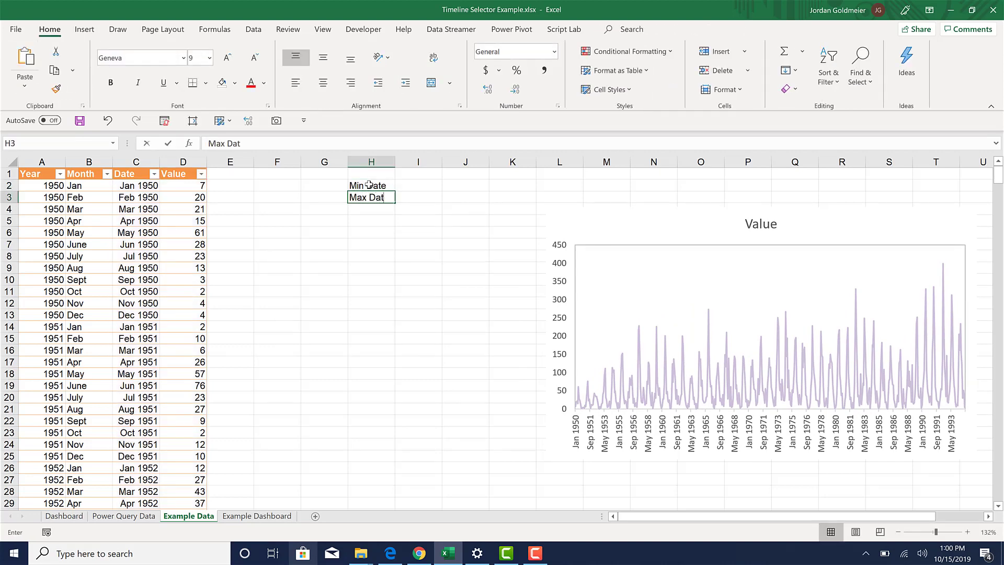
{"action": "key", "text": "Return"}
{"action": "type", "text": "Max Va"}
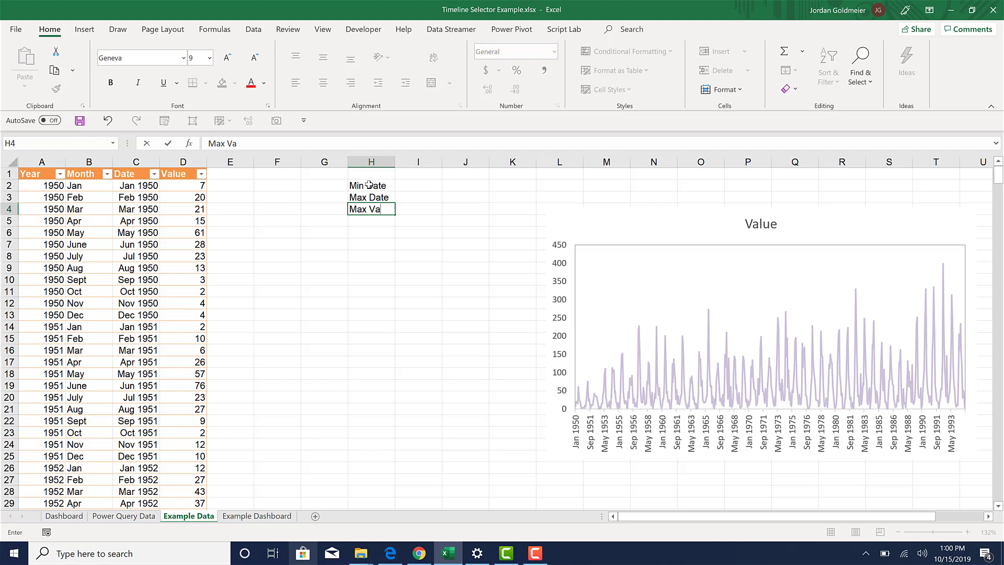
{"action": "type", "text": "lue"}
{"action": "left_click", "coordinate": [369, 184]}
- Enter =MIN('Example Dashboard'!A:A) in I2, formatted as Short Date (1/1/1972)
{"action": "key", "text": "Right"}
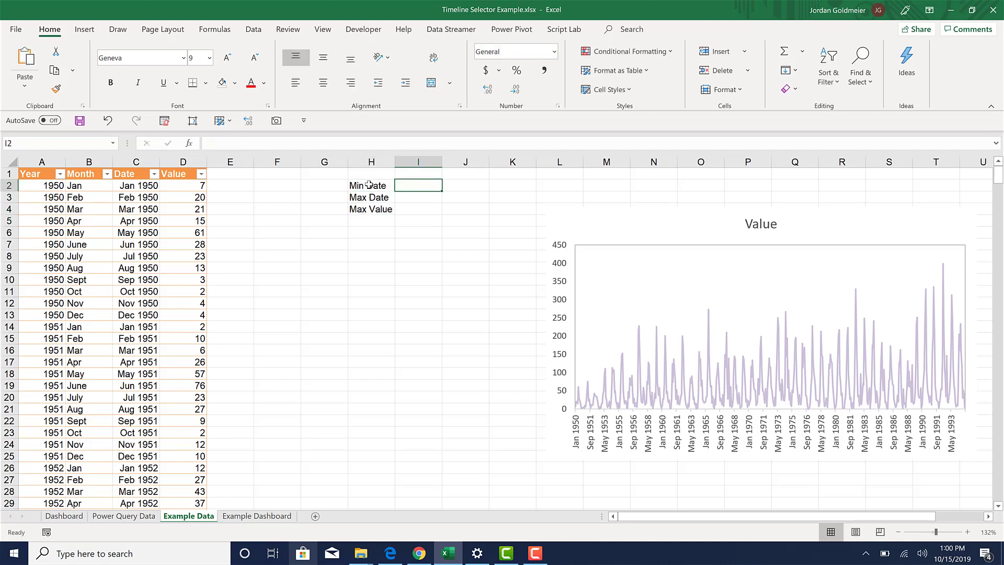
{"action": "type", "text": "=min("}
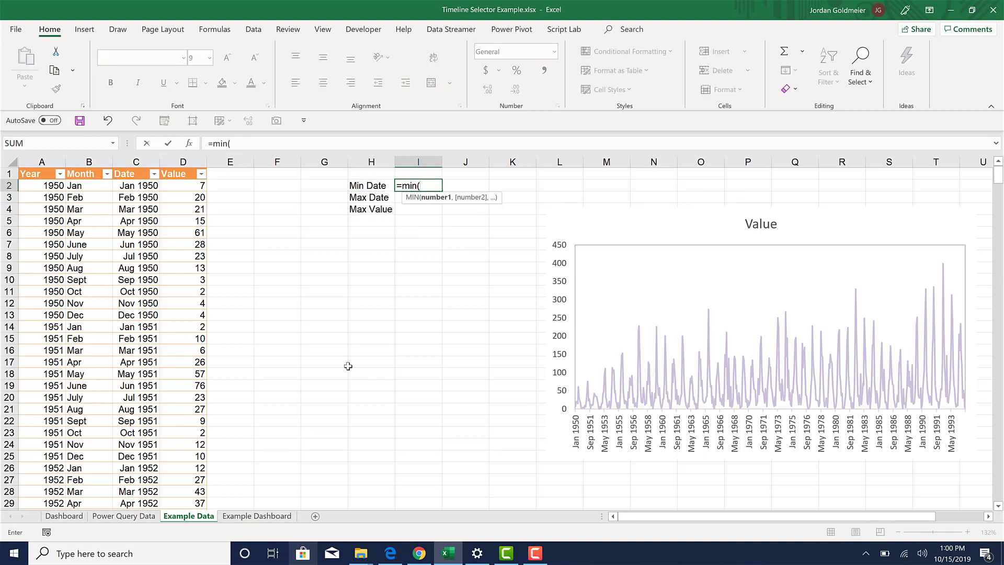
{"action": "left_click", "coordinate": [251, 516]}
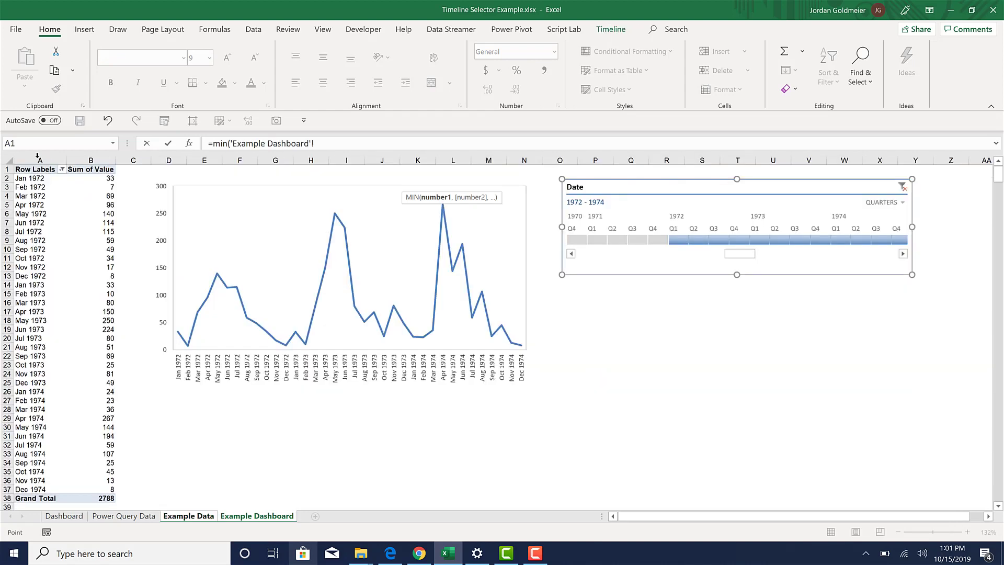
{"action": "left_click", "coordinate": [37, 160]}
{"action": "type", "text": ")"}
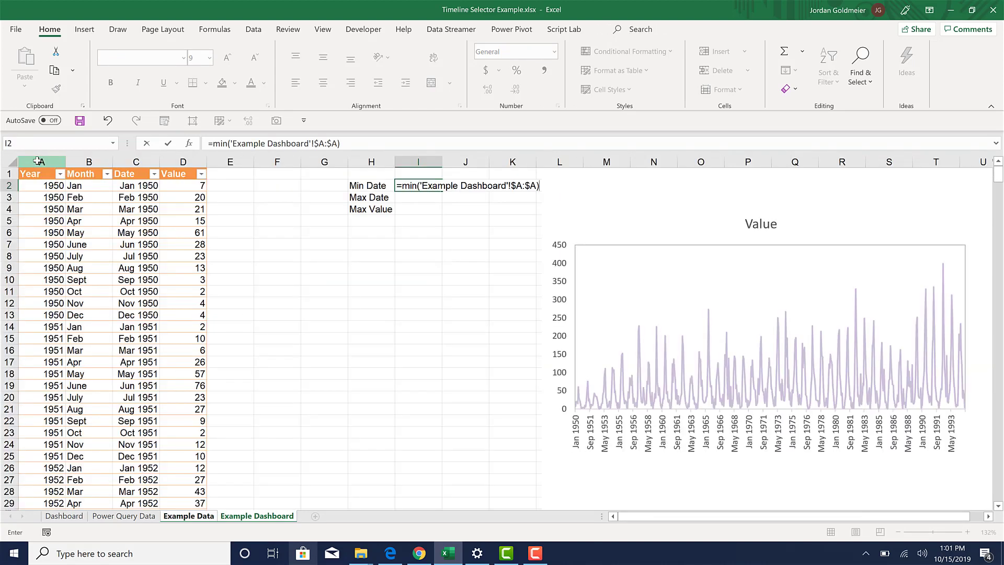
{"action": "key", "text": "Return"}
{"action": "left_click", "coordinate": [435, 186]}
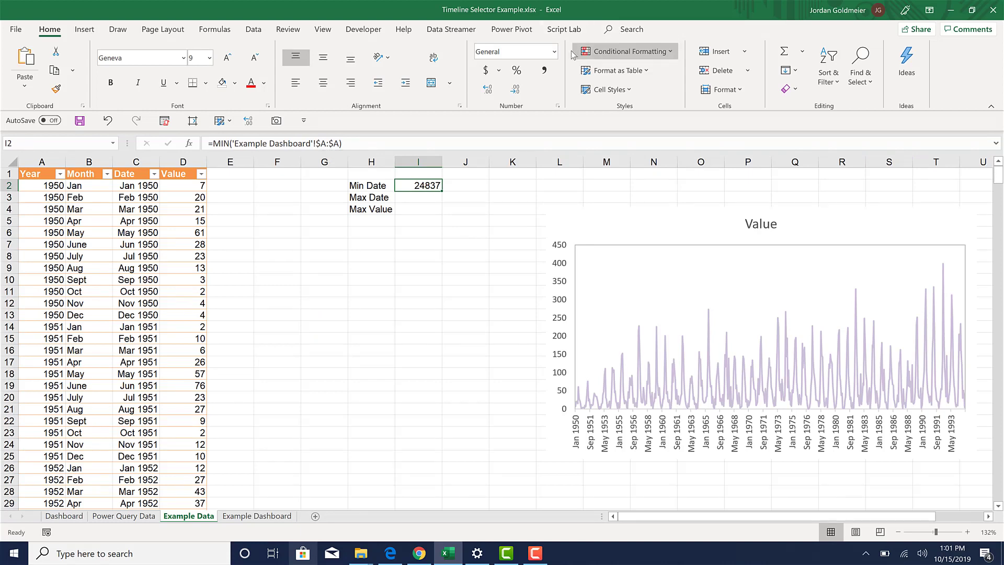
{"action": "left_click", "coordinate": [555, 52]}
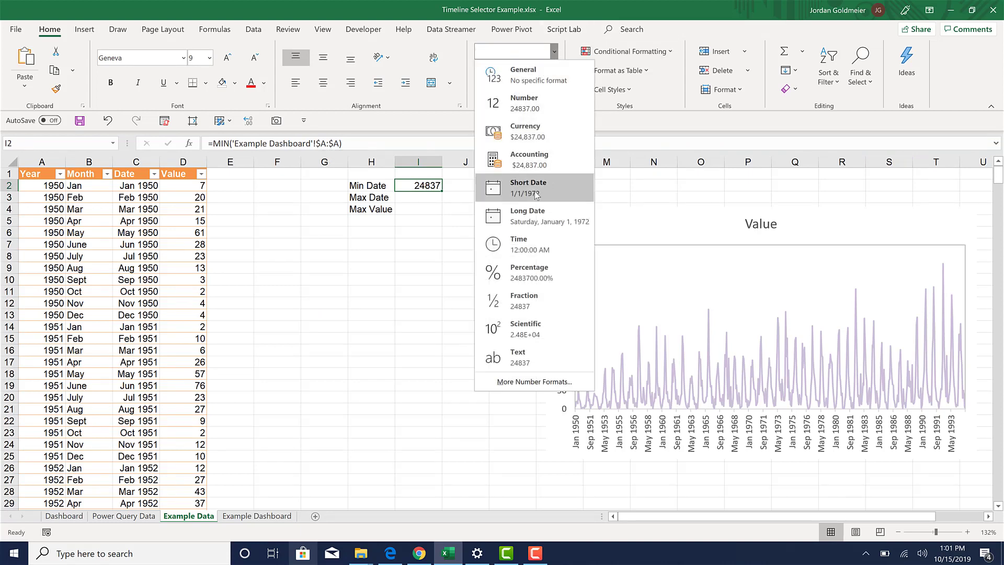
{"action": "left_click", "coordinate": [536, 194]}
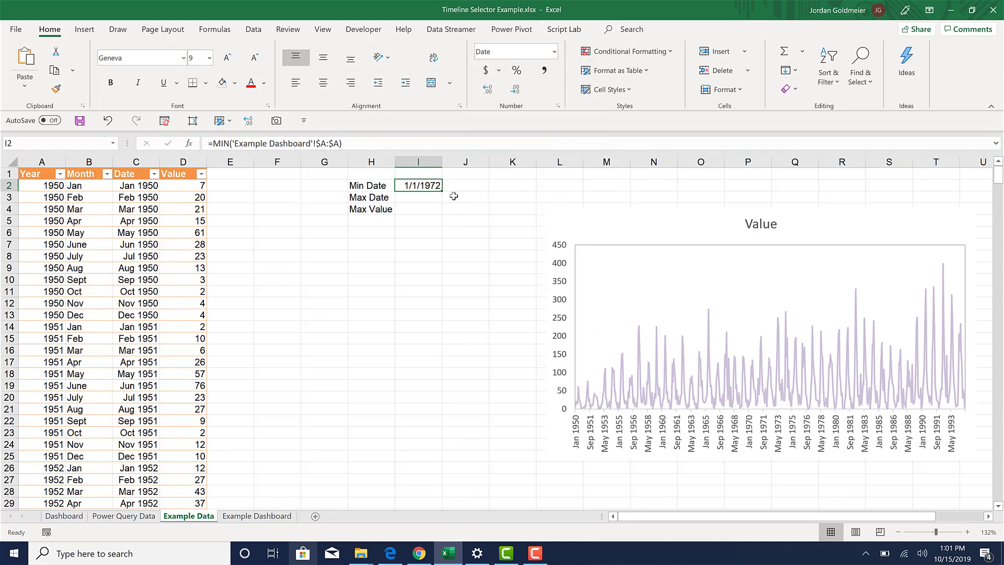
{"action": "left_click", "coordinate": [348, 142]}
{"action": "key", "text": "Escape"}
- Put the matching =MAX date formula in I3 with Short Date format (12/1/1974)
{"action": "left_click", "coordinate": [406, 197]}
{"action": "left_click", "coordinate": [301, 143]}
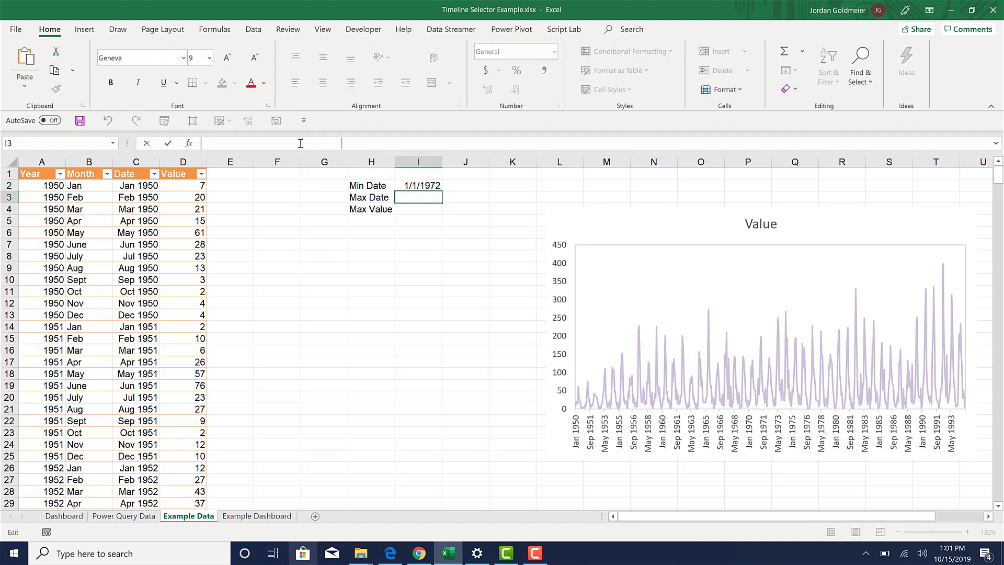
{"action": "type", "text": "=MAX('Example Dashboard'!$A:$A)"}
{"action": "double_click", "coordinate": [222, 143]}
{"action": "type", "text": "Max"}
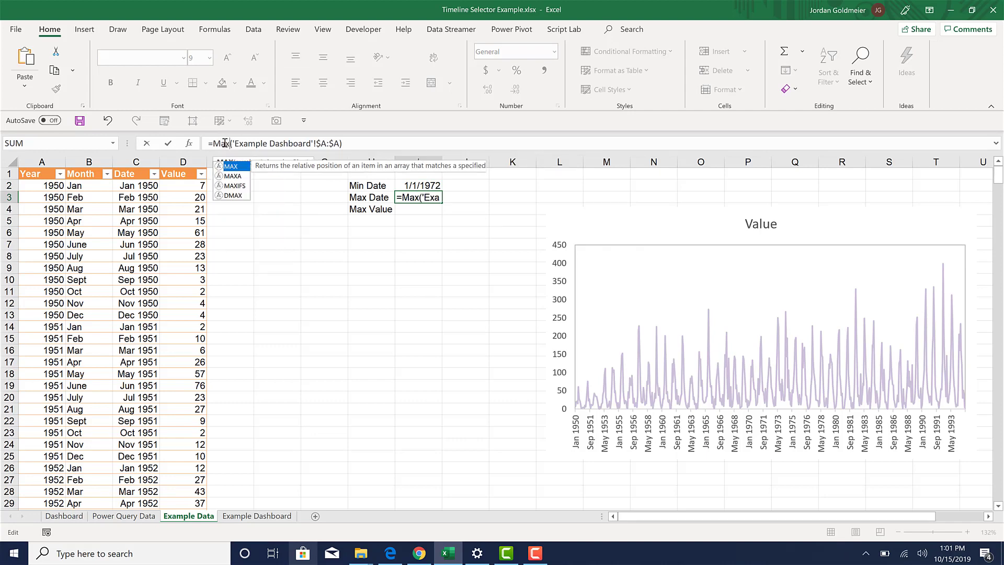
{"action": "key", "text": "Return"}
{"action": "key", "text": "Up"}
{"action": "key", "text": "Up"}
{"action": "left_click", "coordinate": [56, 89]}
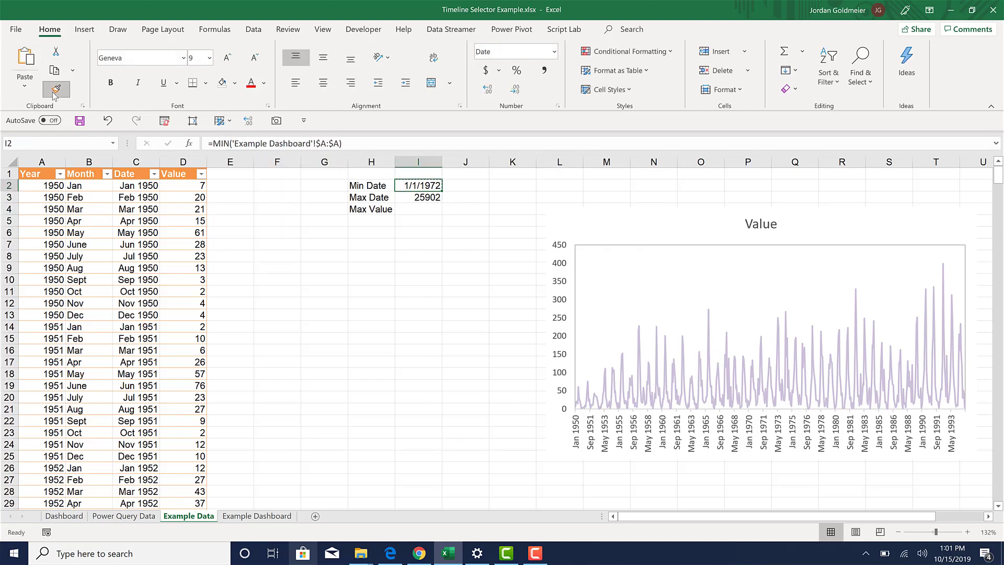
{"action": "left_click", "coordinate": [423, 197]}
- Enter =MAX(Table3[Value]) in I4, returning 399
{"action": "left_click", "coordinate": [423, 207]}
{"action": "type", "text": "=max("}
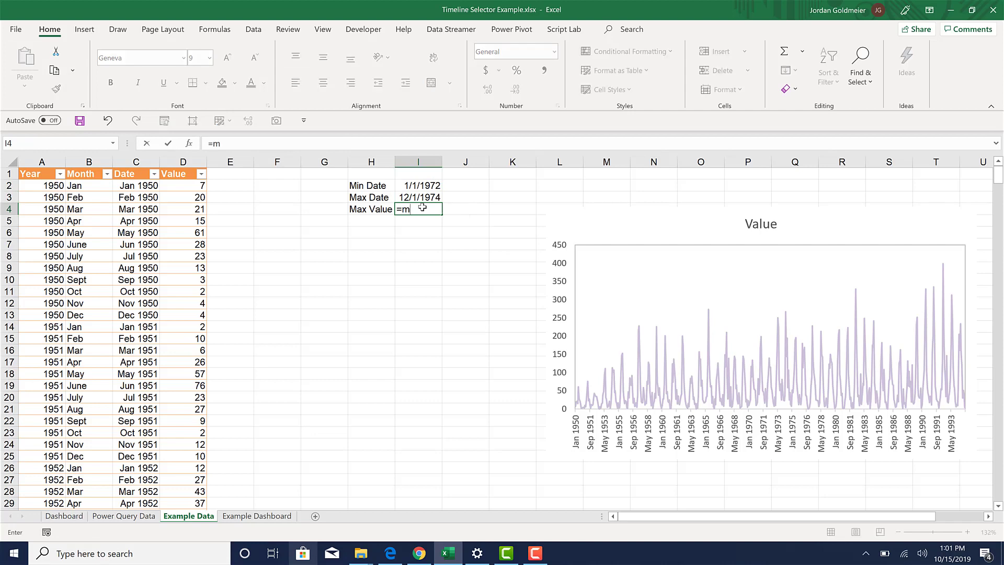
{"action": "left_click", "coordinate": [191, 185]}
{"action": "key", "text": "ctrl+shift+Down"}
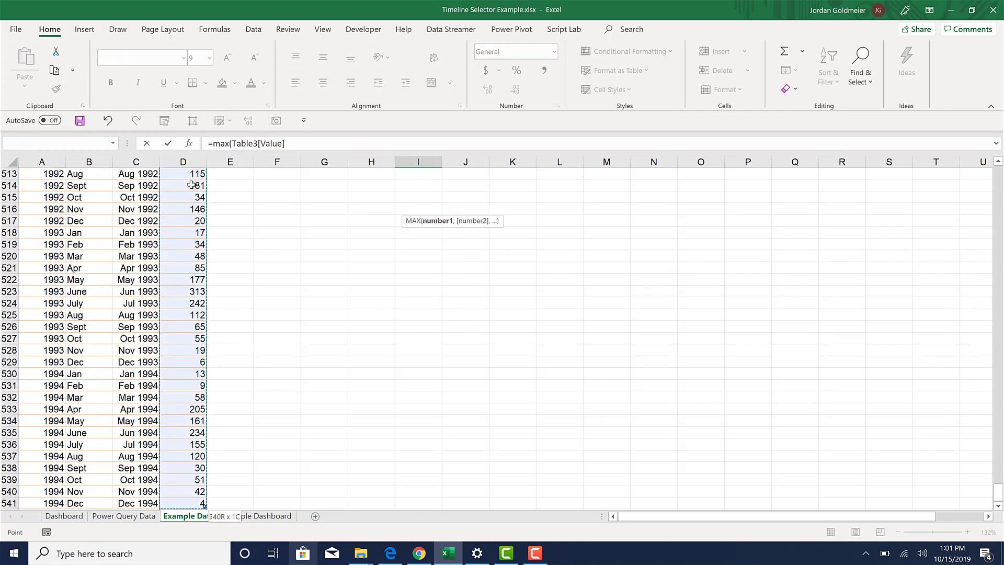
{"action": "key", "text": "Return"}
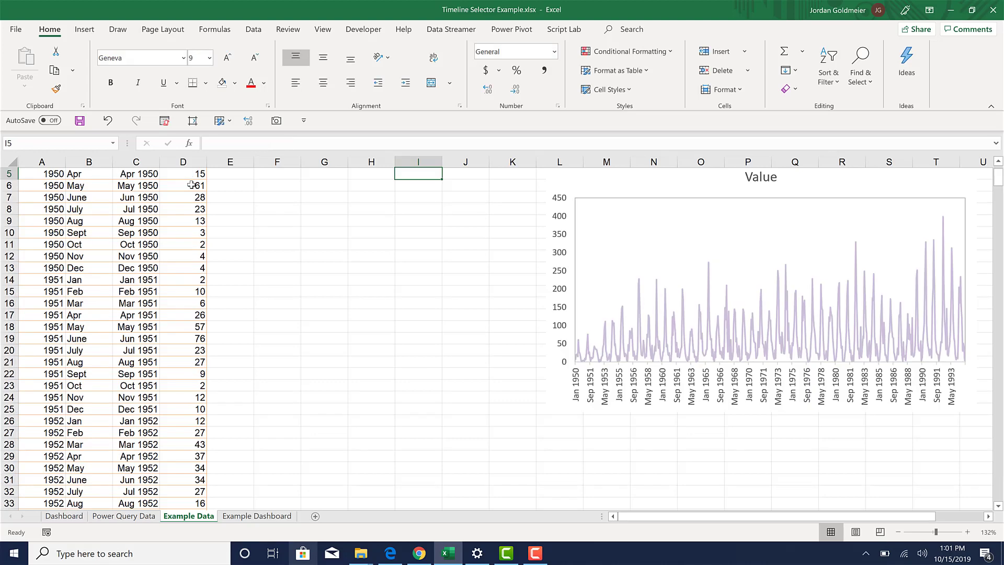
{"action": "key", "text": "Up"}
{"action": "key", "text": "Up"}
{"action": "scroll", "coordinate": [178, 220], "scroll_direction": "up", "scroll_amount": 1}
{"action": "key", "text": "Down"}
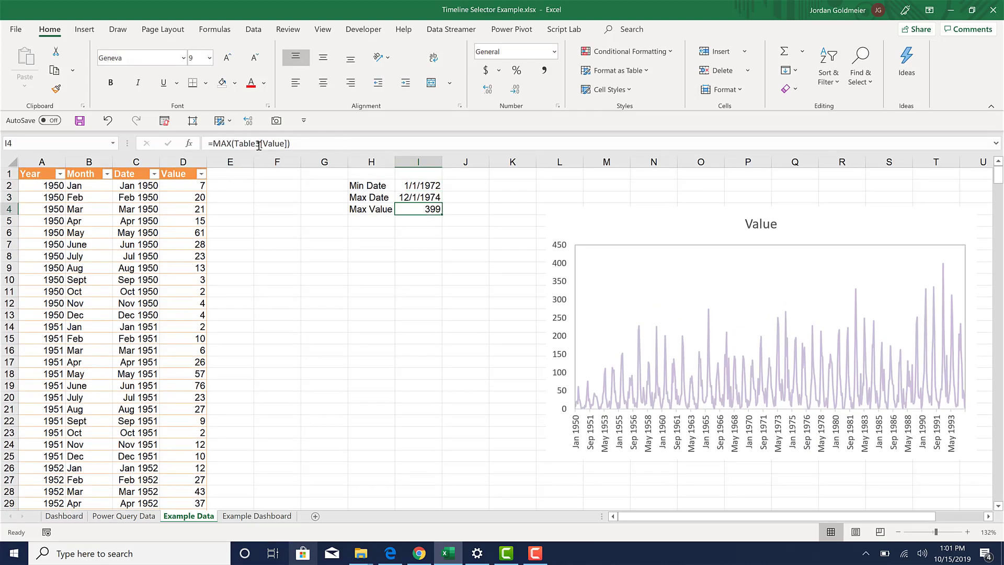
{"action": "left_click", "coordinate": [146, 244]}
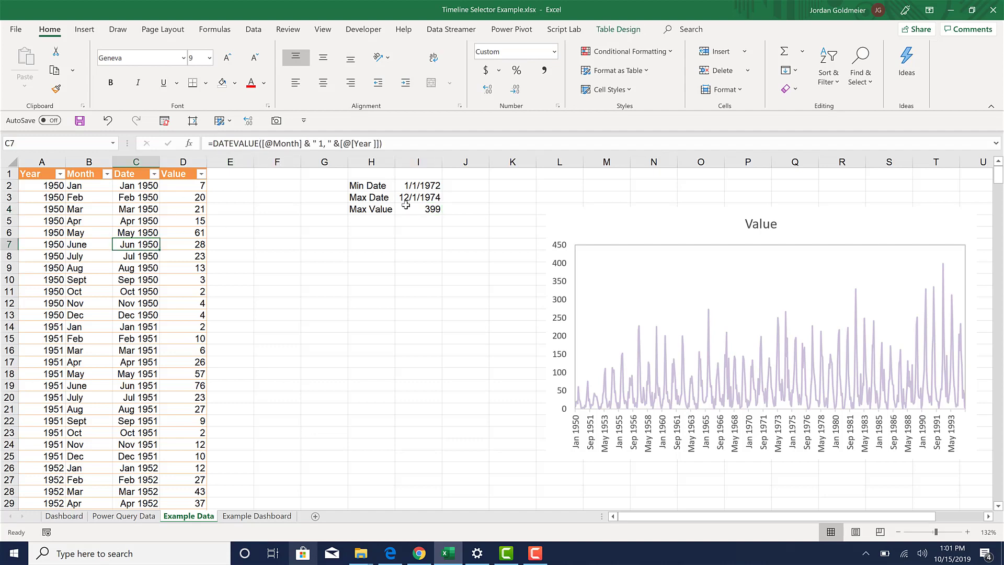
- Add the header 'Highlight Series Value' in E1 and autofit column E
{"action": "left_click", "coordinate": [415, 208]}
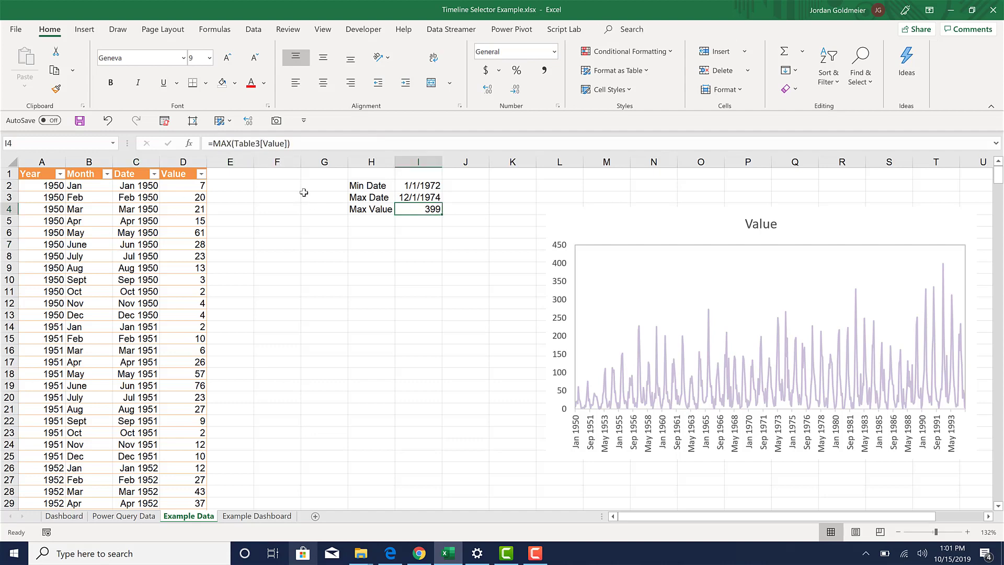
{"action": "left_click", "coordinate": [231, 188]}
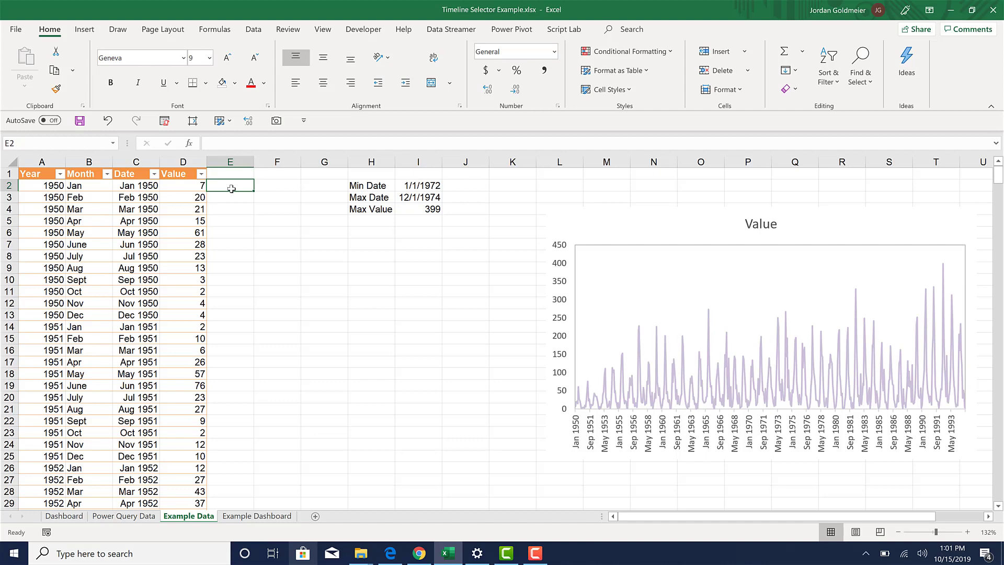
{"action": "key", "text": "Left"}
{"action": "key", "text": "Down"}
{"action": "key", "text": "Down"}
{"action": "left_click", "coordinate": [242, 187]}
{"action": "key", "text": "Up"}
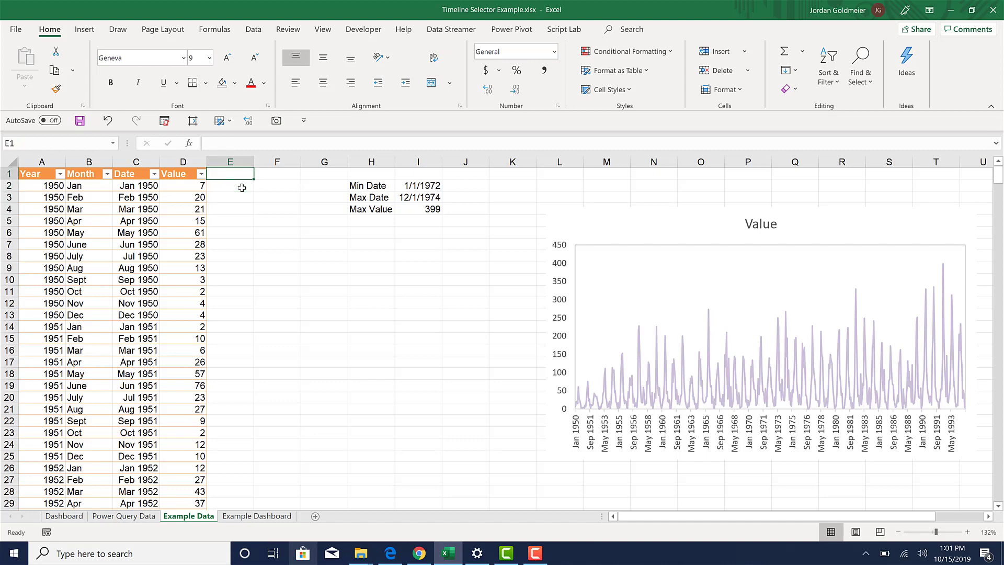
{"action": "type", "text": "Highlight "}
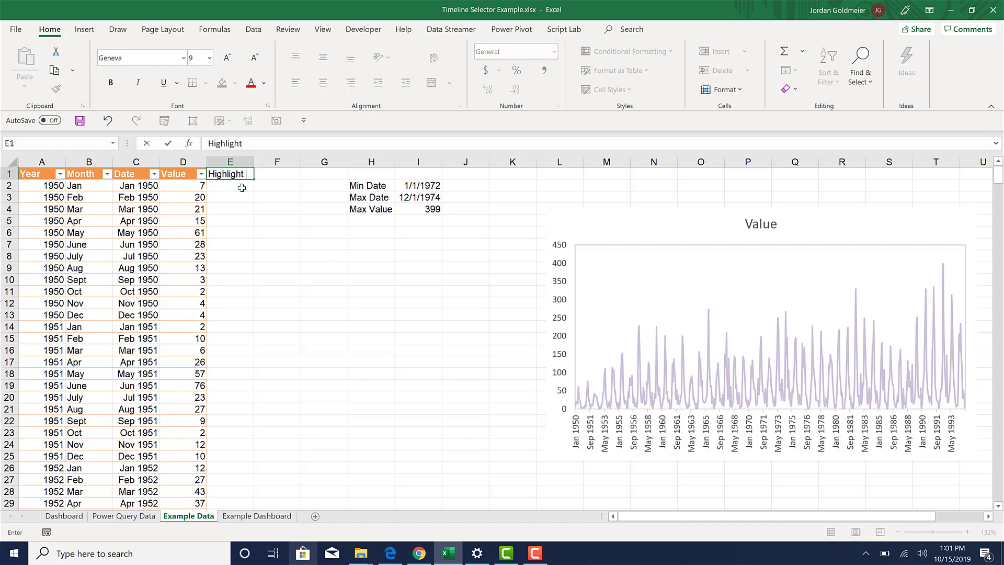
{"action": "type", "text": "Series Value"}
{"action": "key", "text": "Return"}
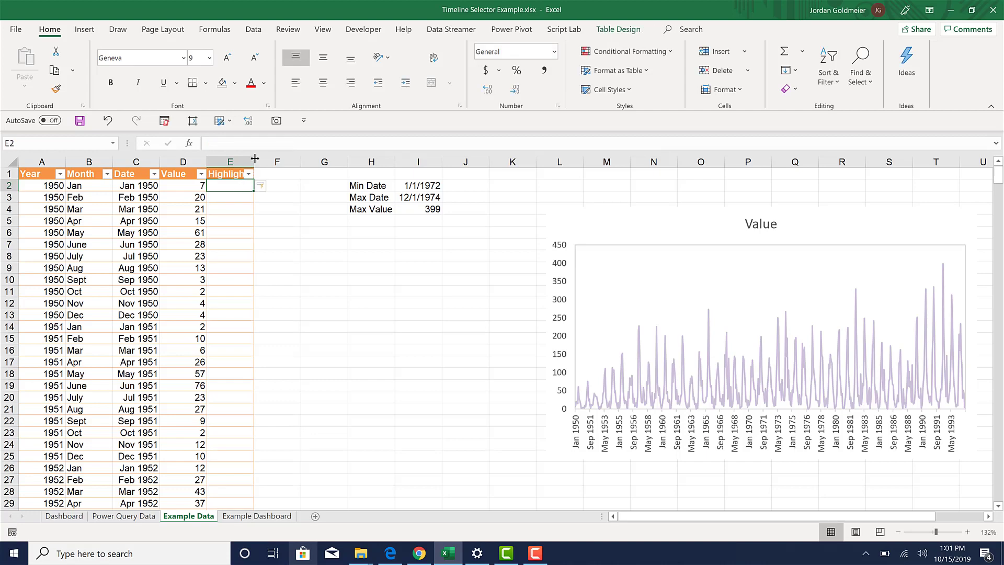
{"action": "double_click", "coordinate": [255, 161]}
- Add the header 'Highlight Background' in F1 and autofit column F
{"action": "left_click", "coordinate": [342, 176]}
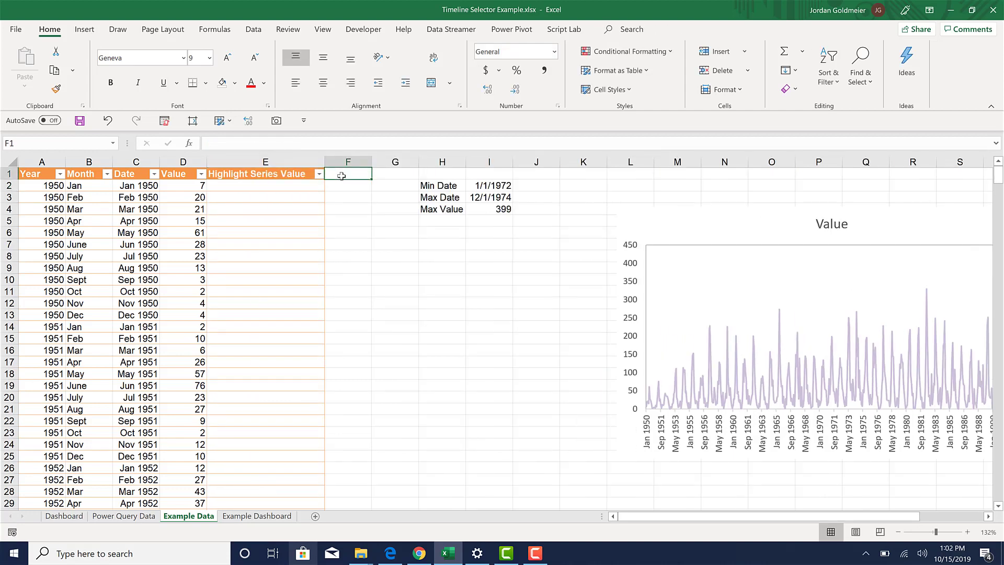
{"action": "type", "text": "High"}
{"action": "key", "text": "BackSpace"}
{"action": "type", "text": "gh"}
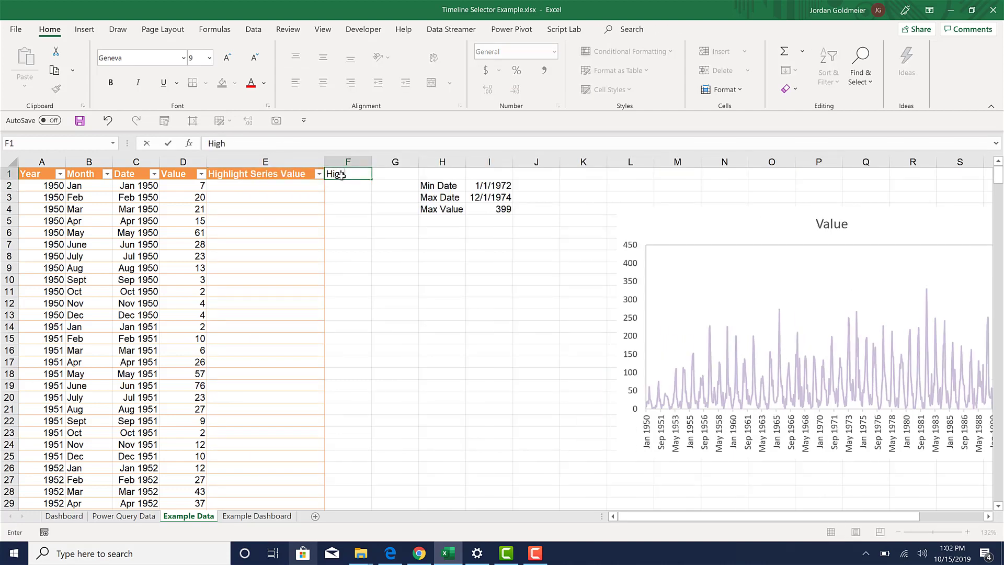
{"action": "type", "text": "light Background"}
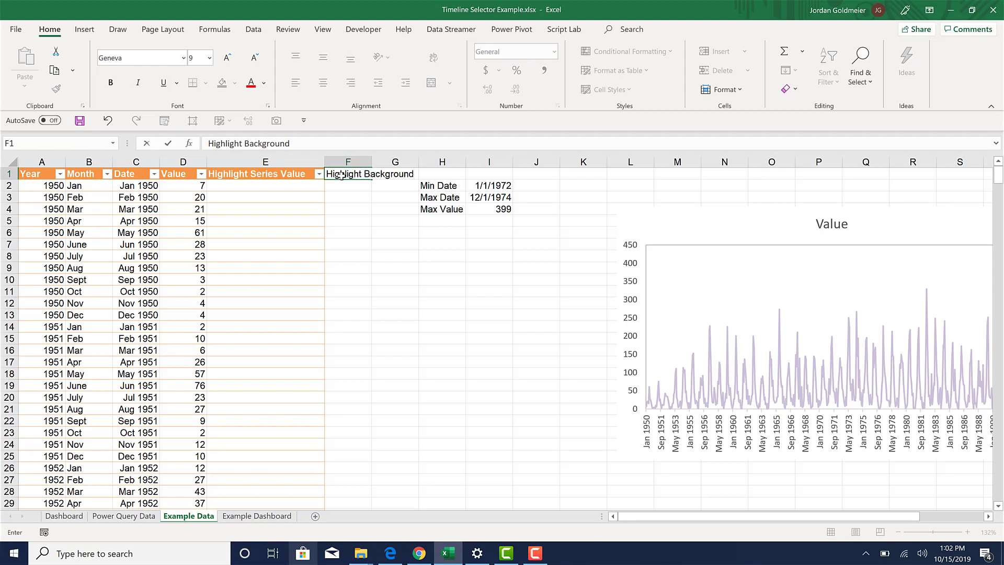
{"action": "key", "text": "Return"}
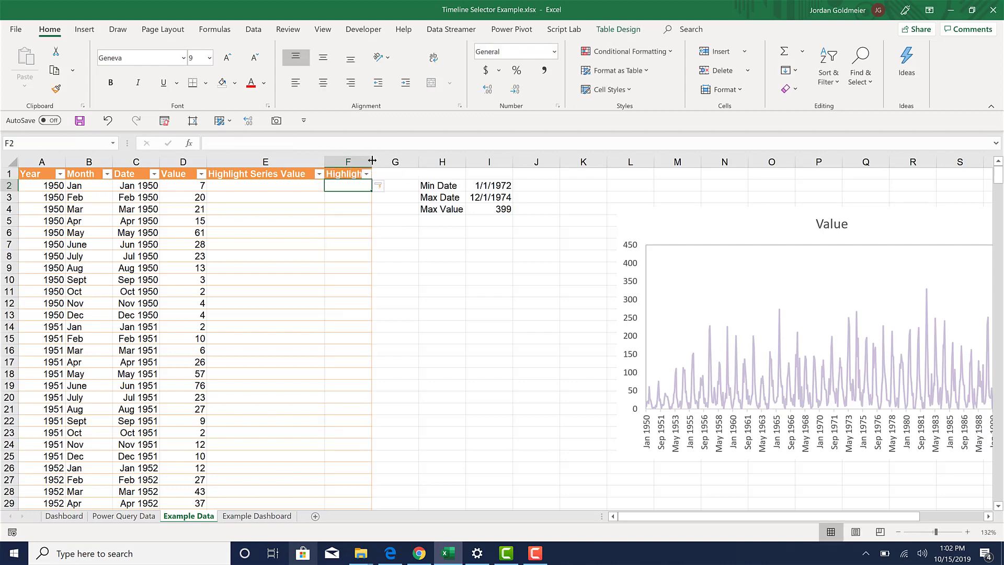
{"action": "double_click", "coordinate": [372, 161]}
{"action": "left_click", "coordinate": [288, 191]}
{"action": "type", "text": "=if("}
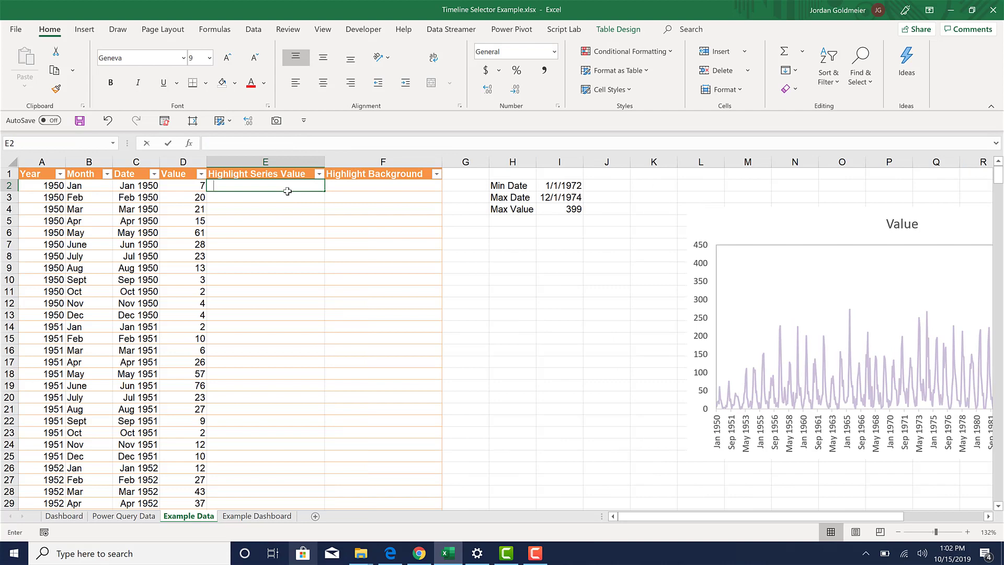
{"action": "type", "text": "and("}
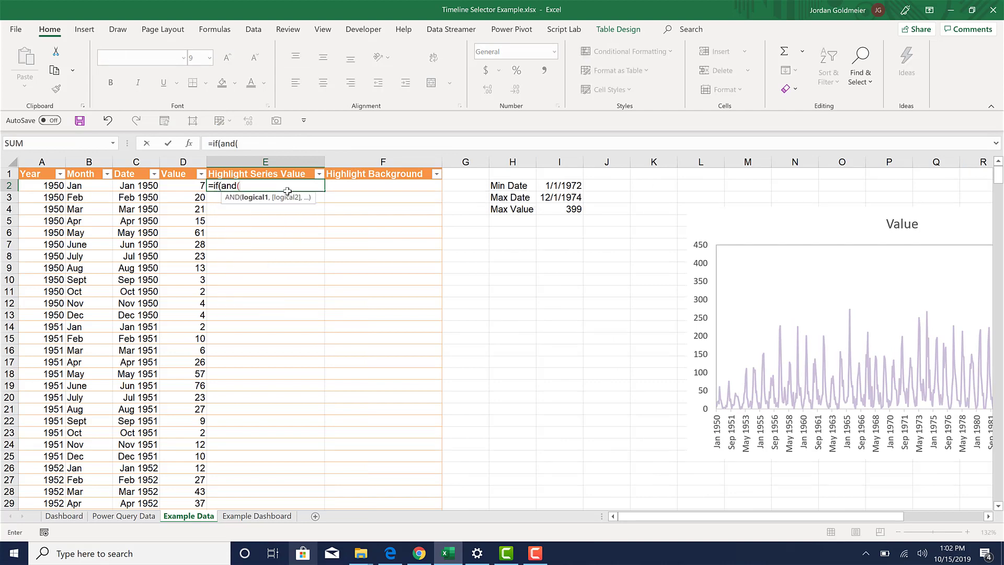
{"action": "left_click", "coordinate": [132, 186]}
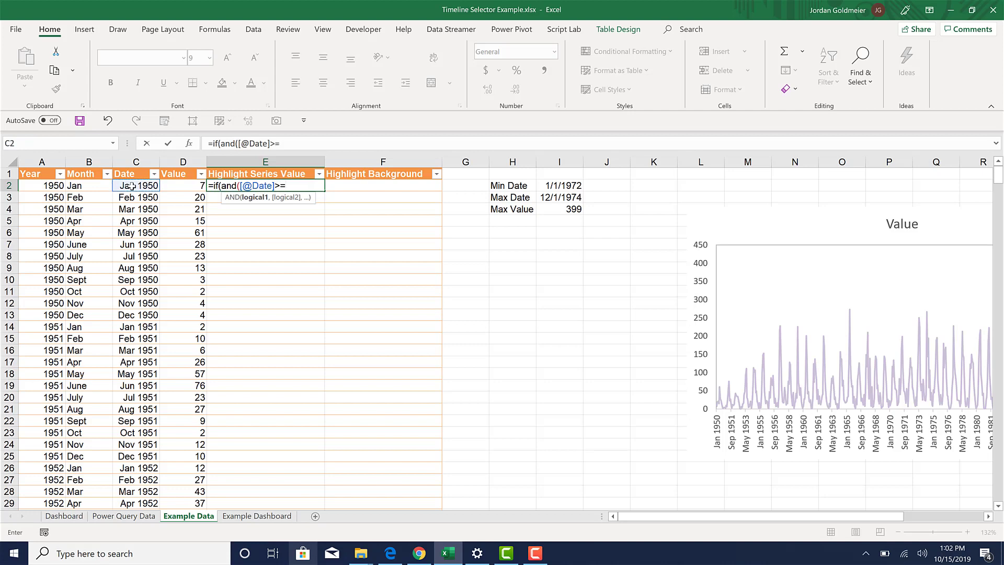
{"action": "left_click", "coordinate": [570, 186]}
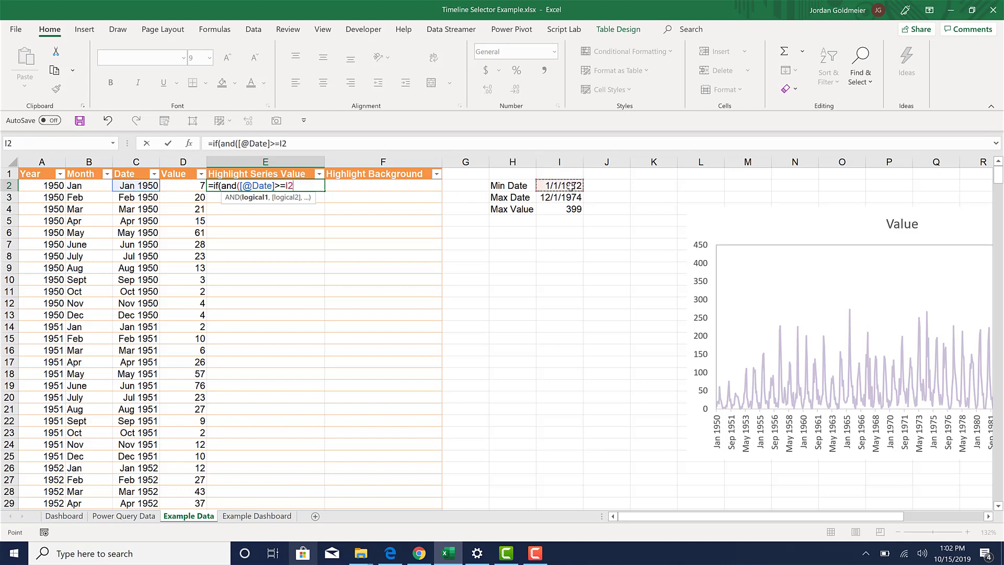
{"action": "type", "text": ","}
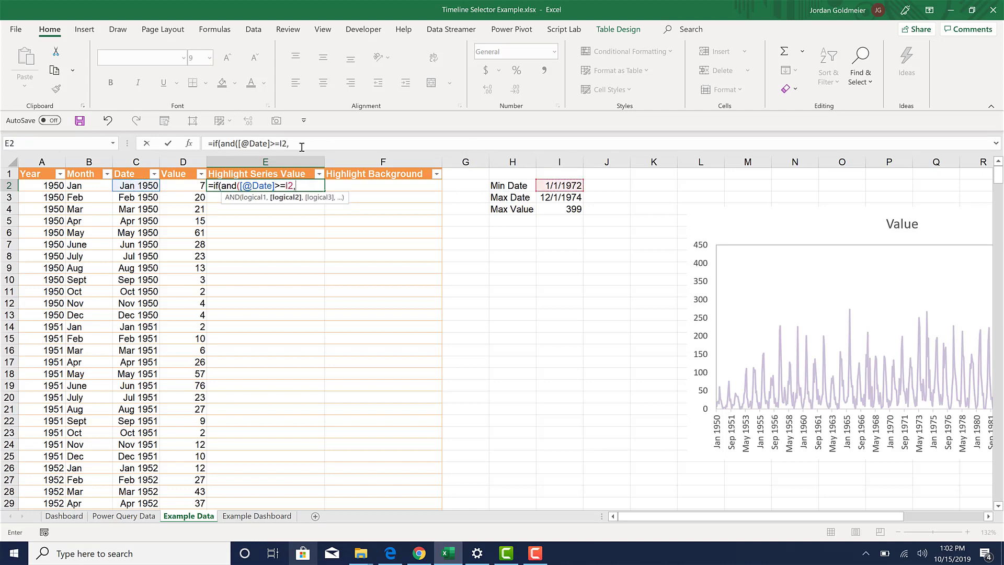
{"action": "left_click", "coordinate": [282, 143]}
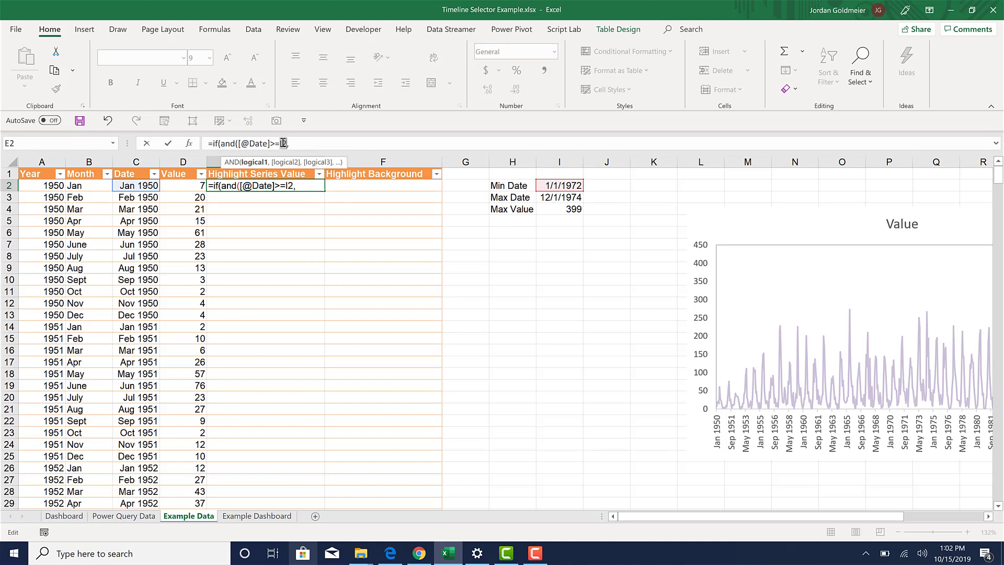
{"action": "key", "text": "F4"}
{"action": "left_click", "coordinate": [336, 143]}
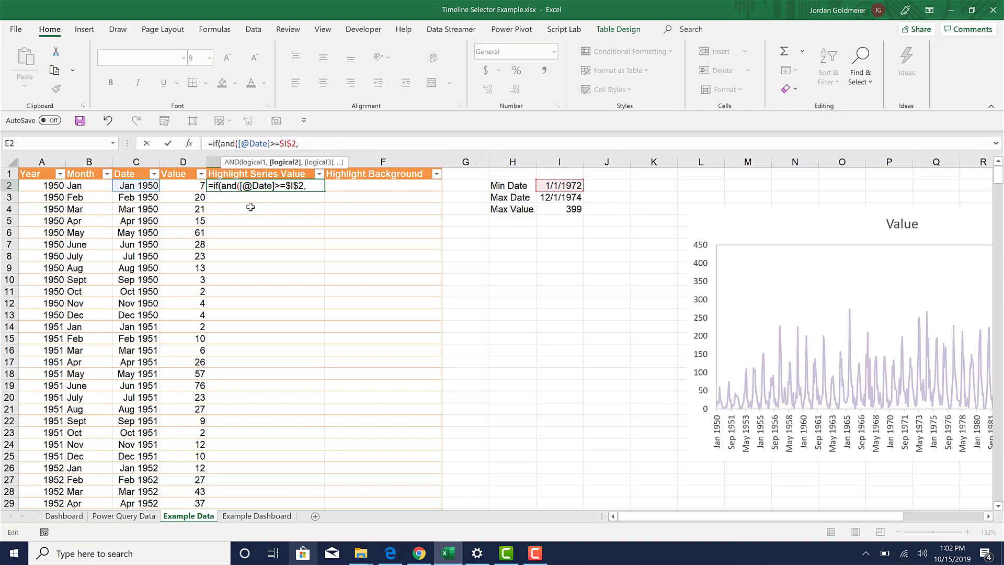
{"action": "left_click", "coordinate": [140, 186]}
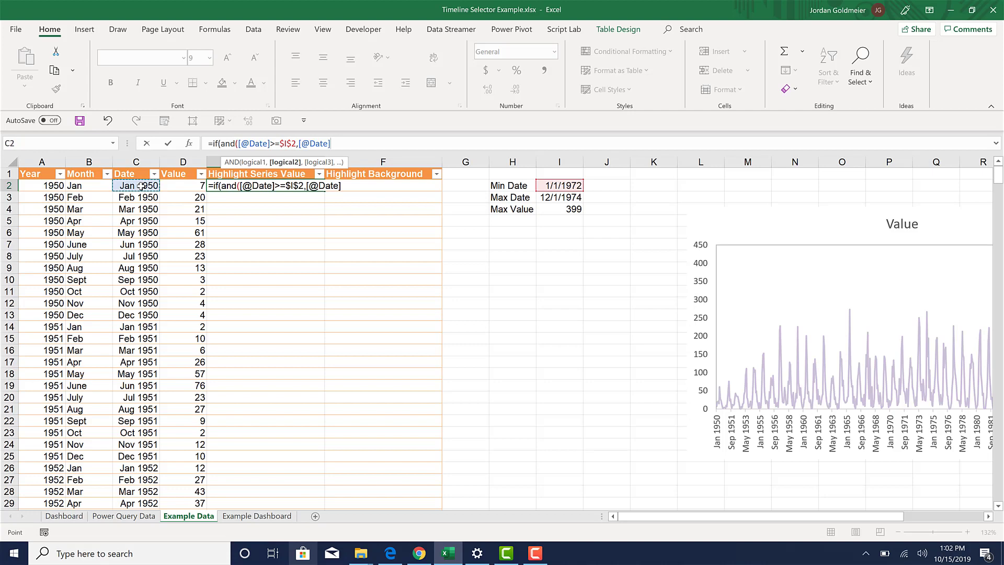
{"action": "type", "text": "<="}
{"action": "left_click", "coordinate": [572, 197]}
{"action": "key", "text": "F4"}
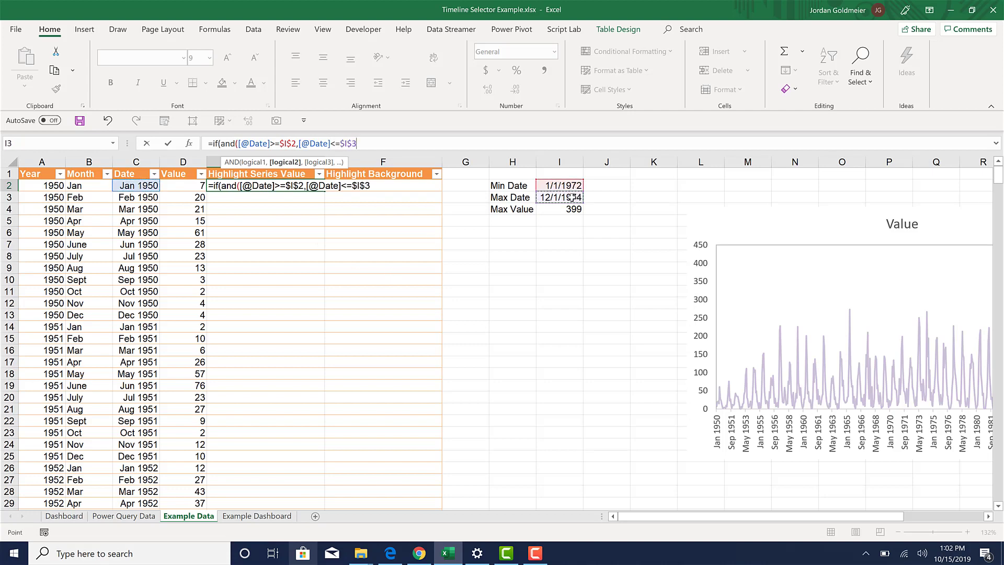
{"action": "type", "text": ")"}
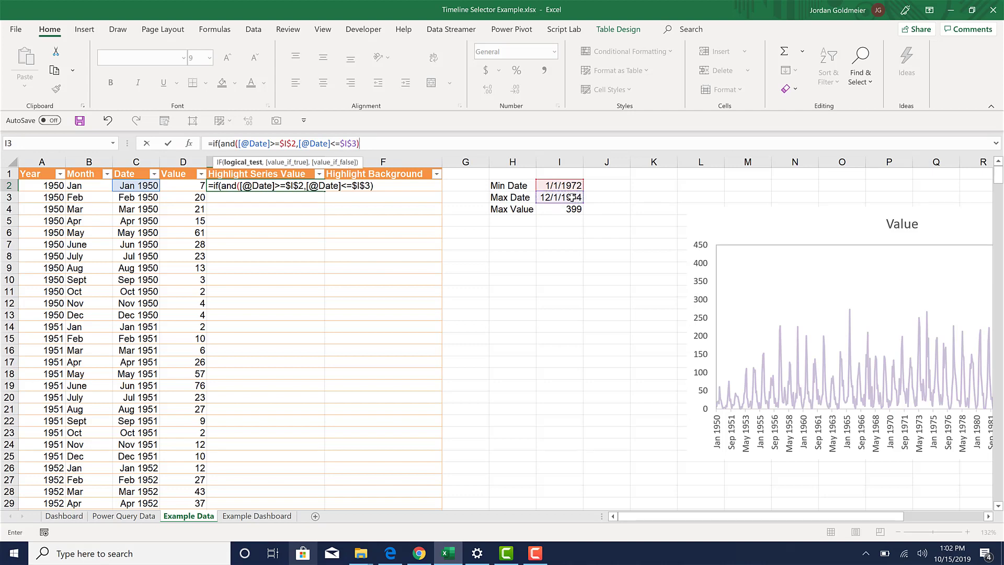
{"action": "type", "text": ","}
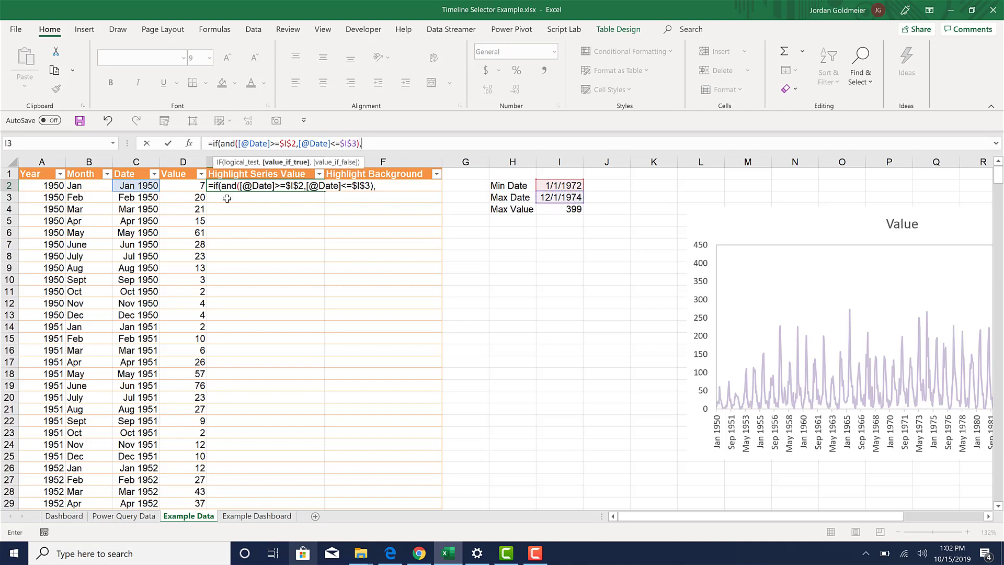
{"action": "left_click", "coordinate": [177, 184]}
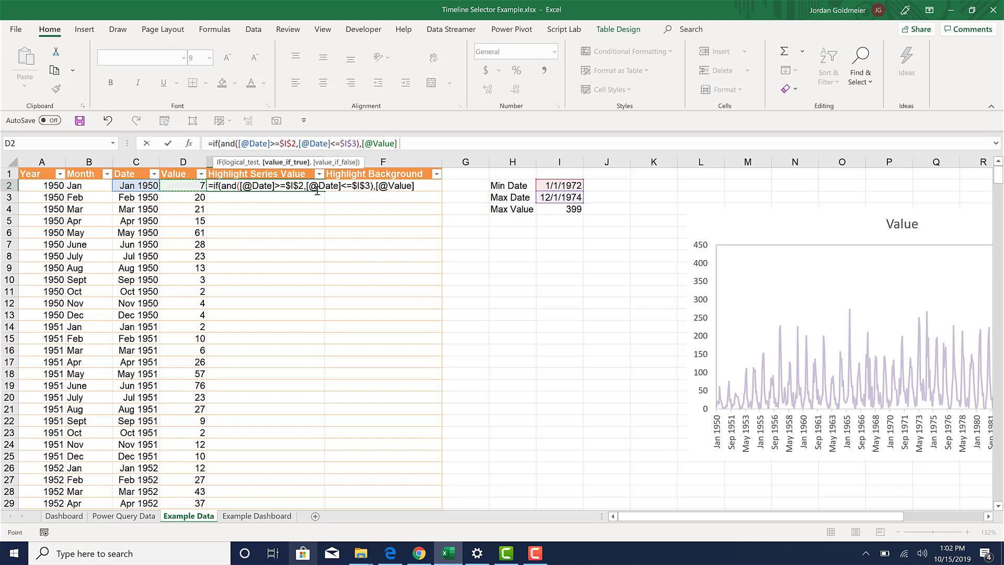
{"action": "type", "text": ",Na())"}
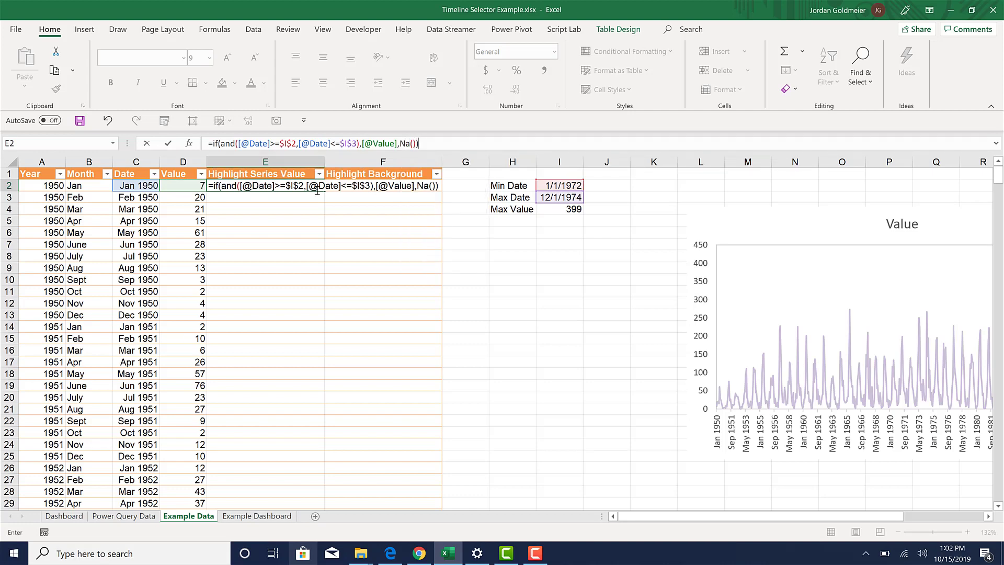
{"action": "key", "text": "Return"}
- Copy the Highlight Series Value column and select the full-history Value chart
{"action": "left_click", "coordinate": [291, 165]}
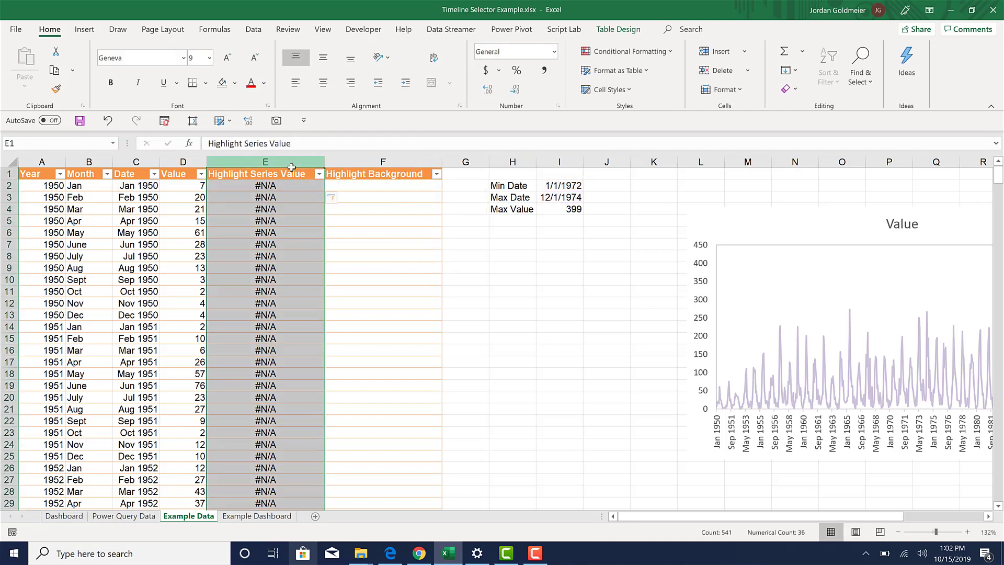
{"action": "key", "text": "ctrl+c"}
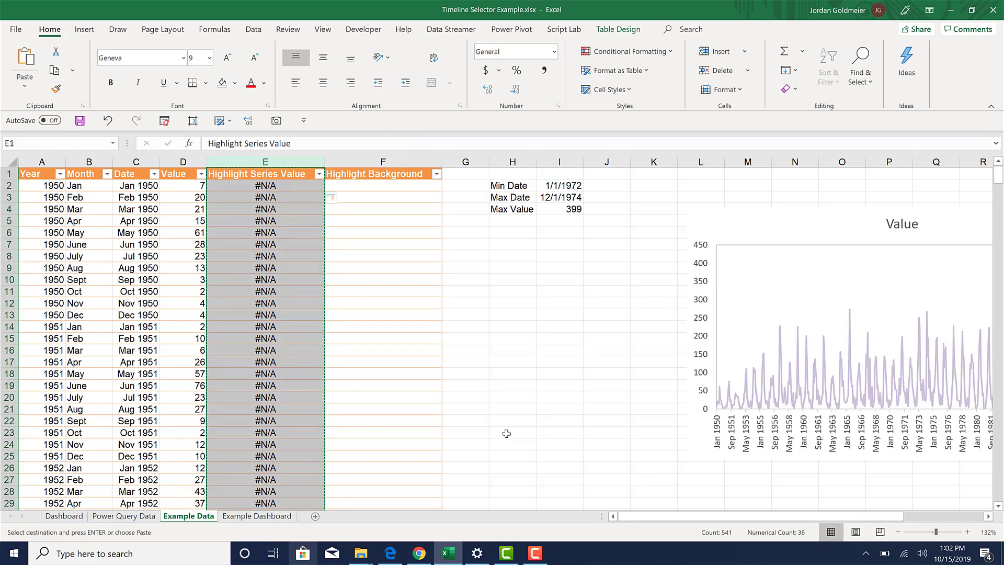
{"action": "left_click_drag", "start_coordinate": [730, 516], "coordinate": [808, 527]}
{"action": "left_click", "coordinate": [568, 290]}
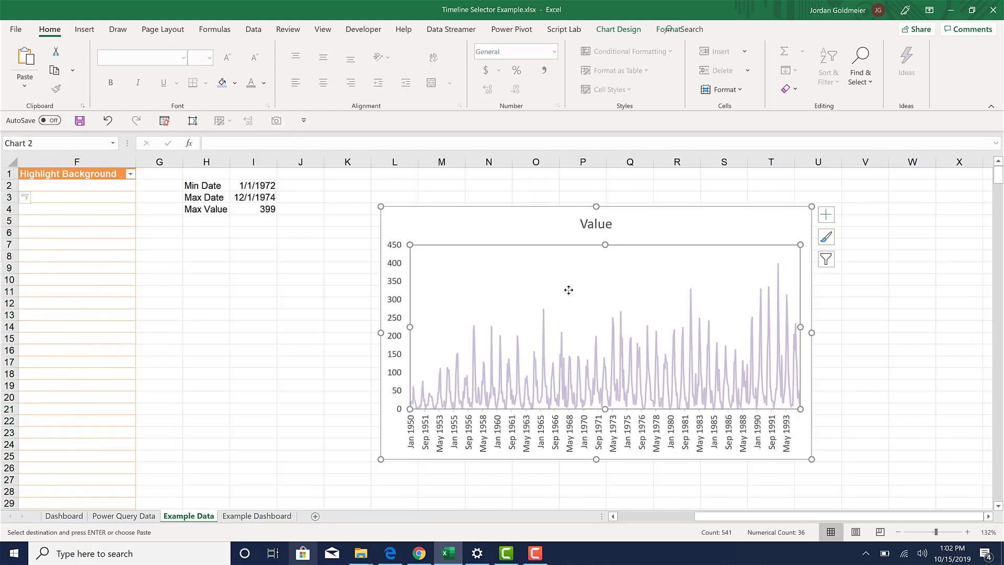
- Paste column E into the chart as a red series, then check its #N/A and 1972+ values
{"action": "key", "text": "ctrl+v"}
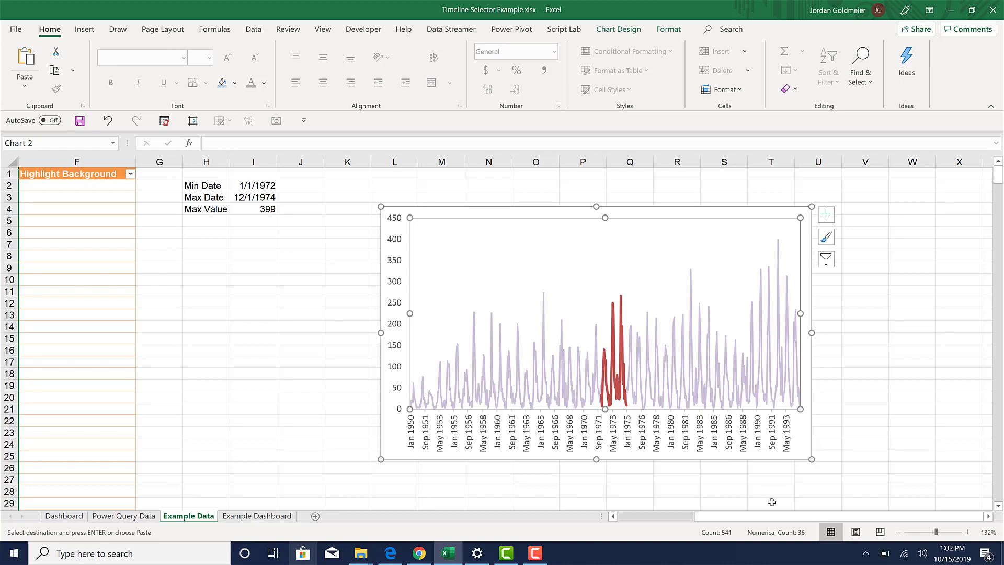
{"action": "left_click_drag", "start_coordinate": [752, 516], "coordinate": [554, 511]}
{"action": "scroll", "coordinate": [268, 323], "scroll_direction": "down", "scroll_amount": 14}
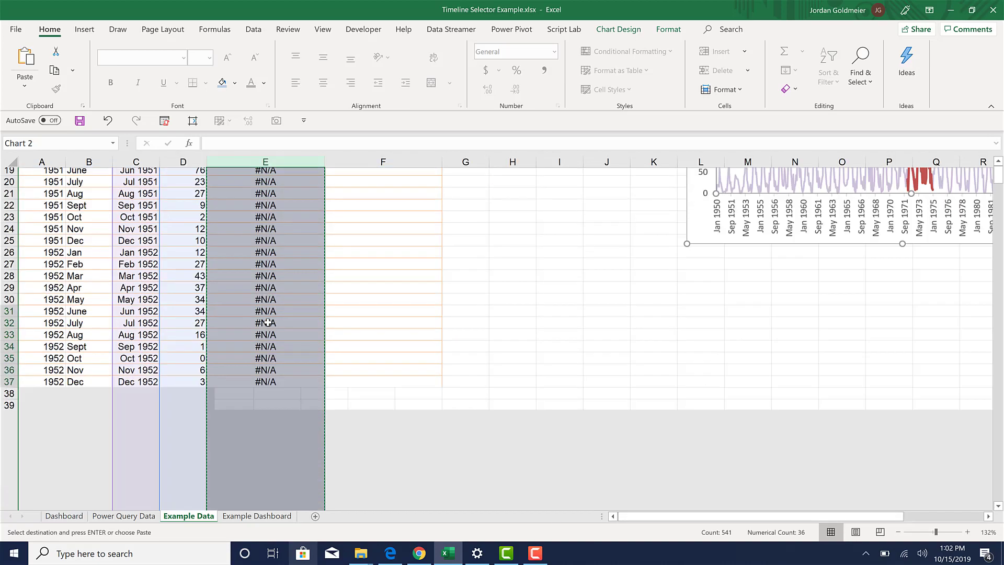
{"action": "scroll", "coordinate": [268, 323], "scroll_direction": "down", "scroll_amount": 20}
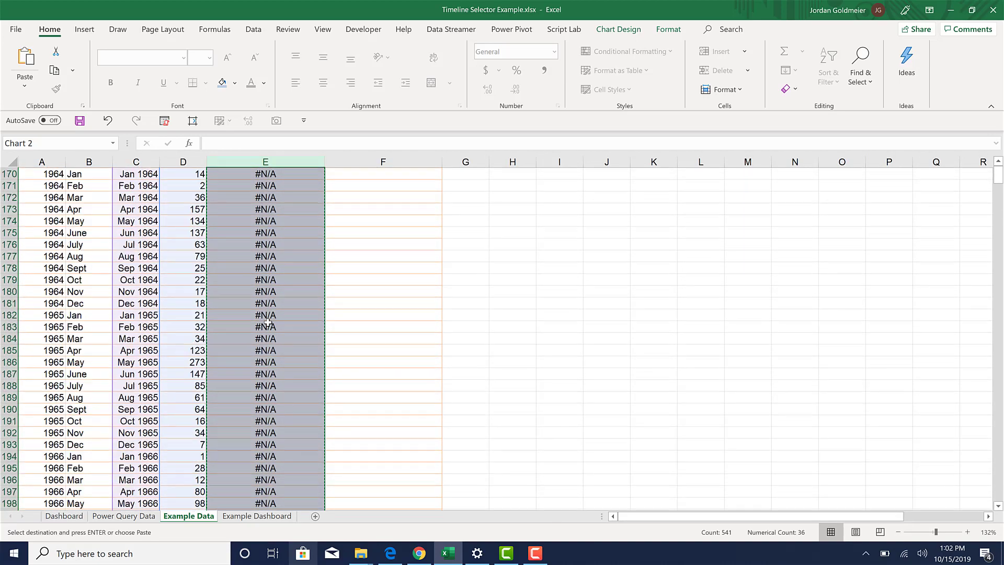
{"action": "scroll", "coordinate": [268, 322], "scroll_direction": "down", "scroll_amount": 14}
{"action": "scroll", "coordinate": [267, 323], "scroll_direction": "up", "scroll_amount": 8}
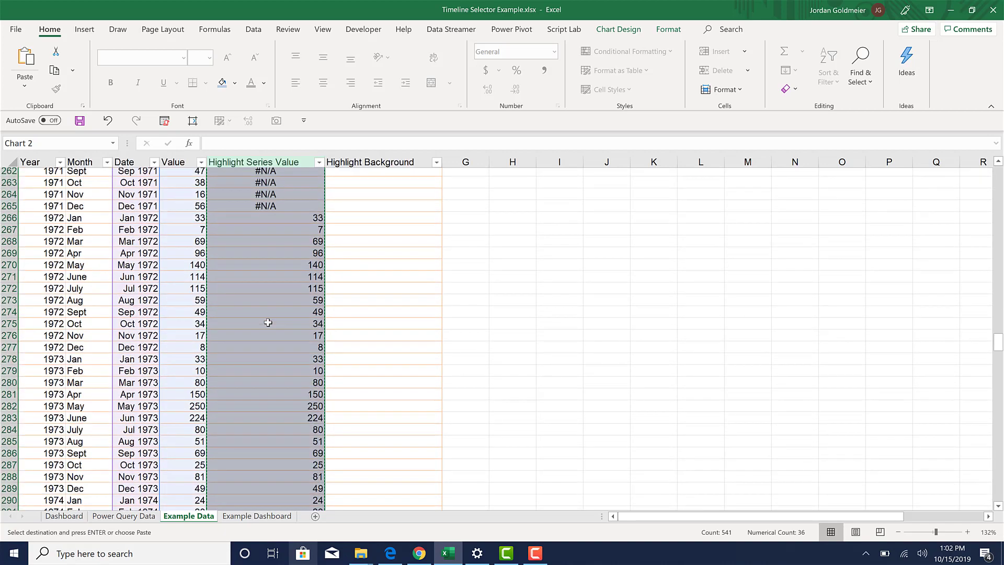
{"action": "scroll", "coordinate": [149, 246], "scroll_direction": "down", "scroll_amount": 1}
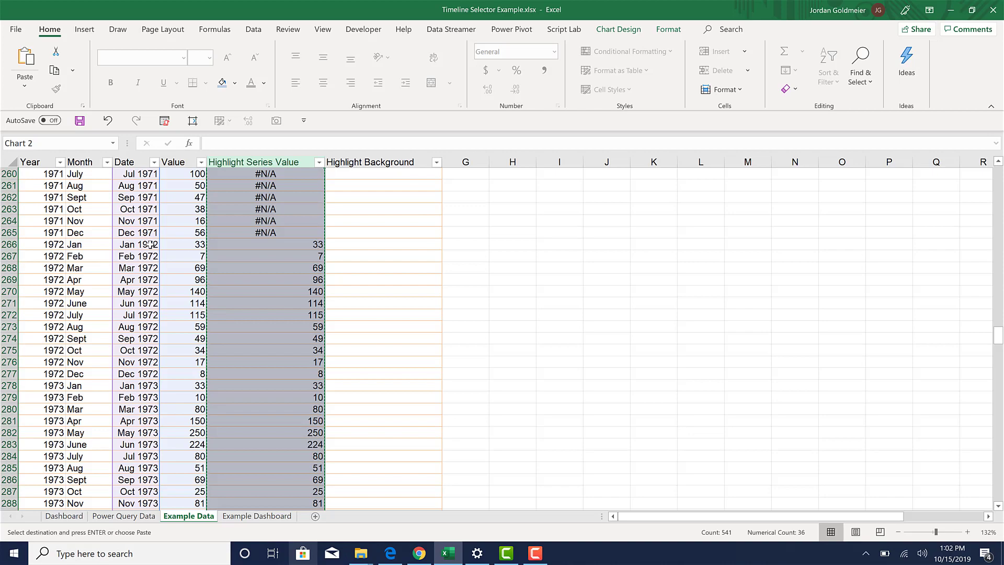
{"action": "scroll", "coordinate": [267, 412], "scroll_direction": "down", "scroll_amount": 3}
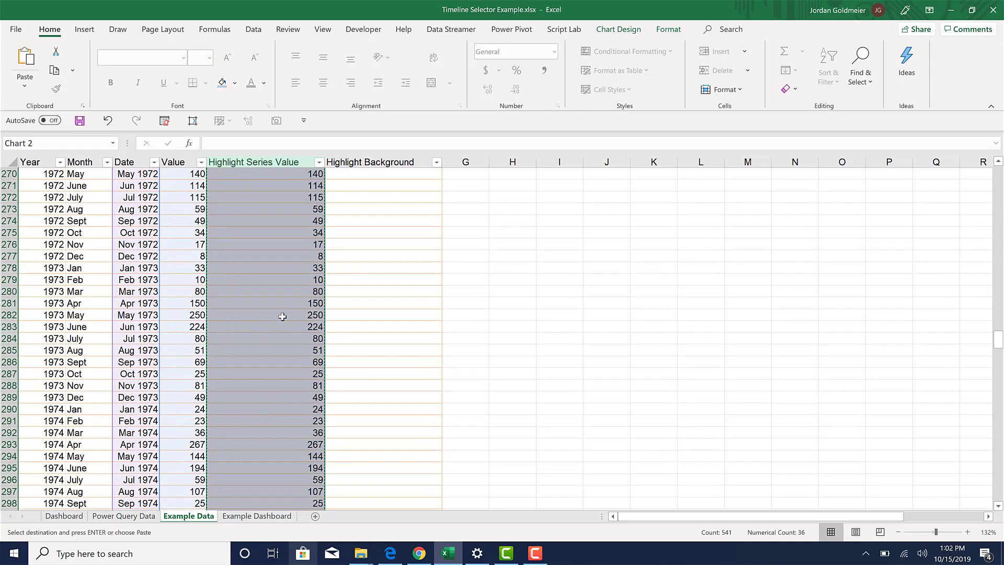
{"action": "scroll", "coordinate": [282, 316], "scroll_direction": "up", "scroll_amount": 20}
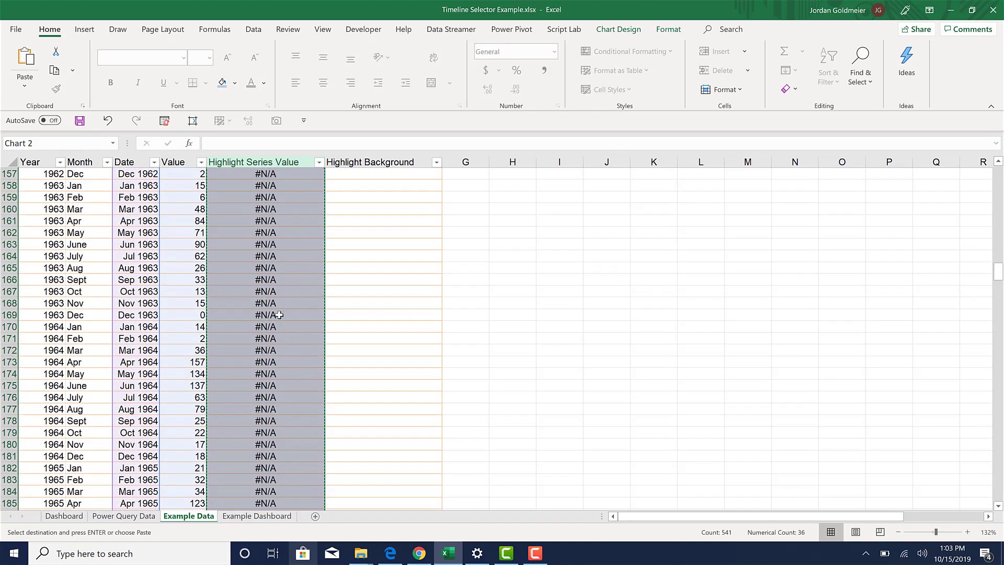
{"action": "left_click", "coordinate": [280, 315]}
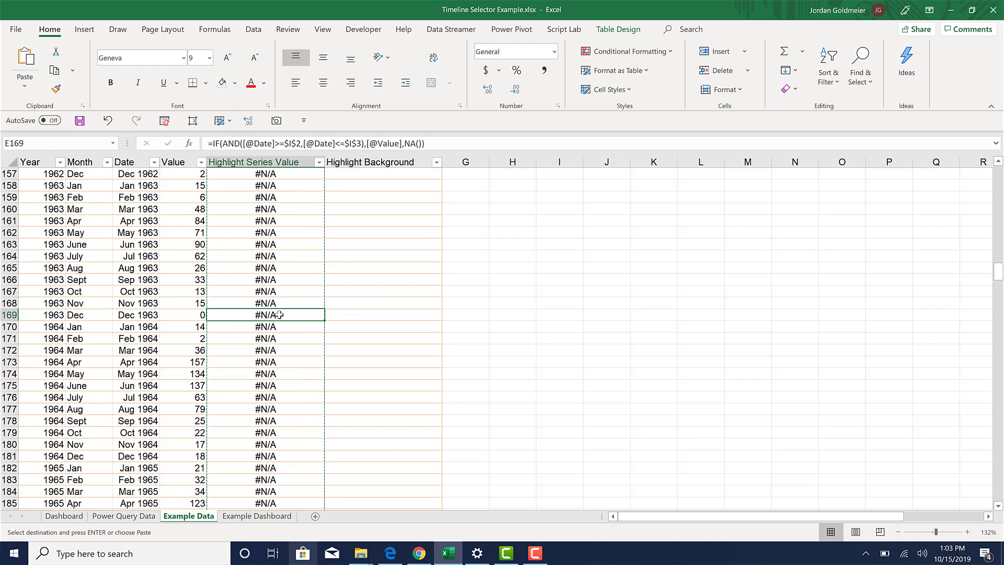
{"action": "key", "text": "ctrl+Up"}
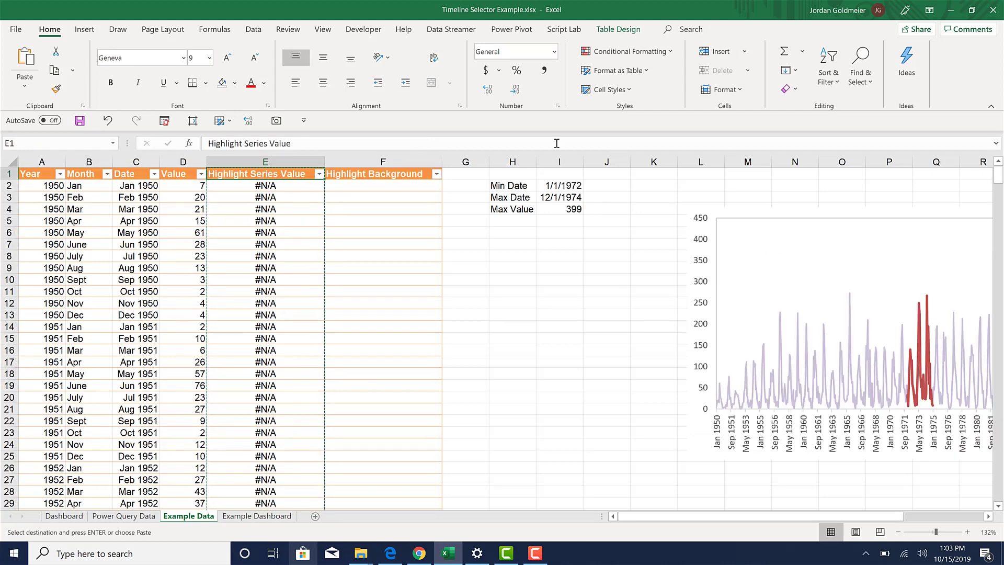
- Enter =NOT(ISNA([@[Highlight Series Value]]))*$I$4 in F2 for the whole column
{"action": "double_click", "coordinate": [373, 185]}
{"action": "type", "text": "="}
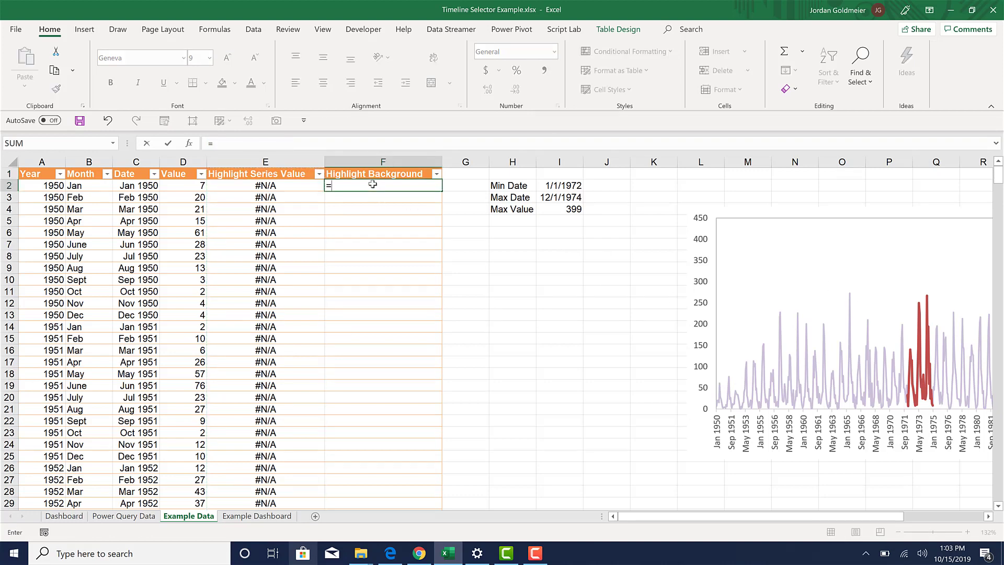
{"action": "type", "text": "is("}
{"action": "left_click", "coordinate": [270, 186]}
{"action": "left_click", "coordinate": [354, 149]}
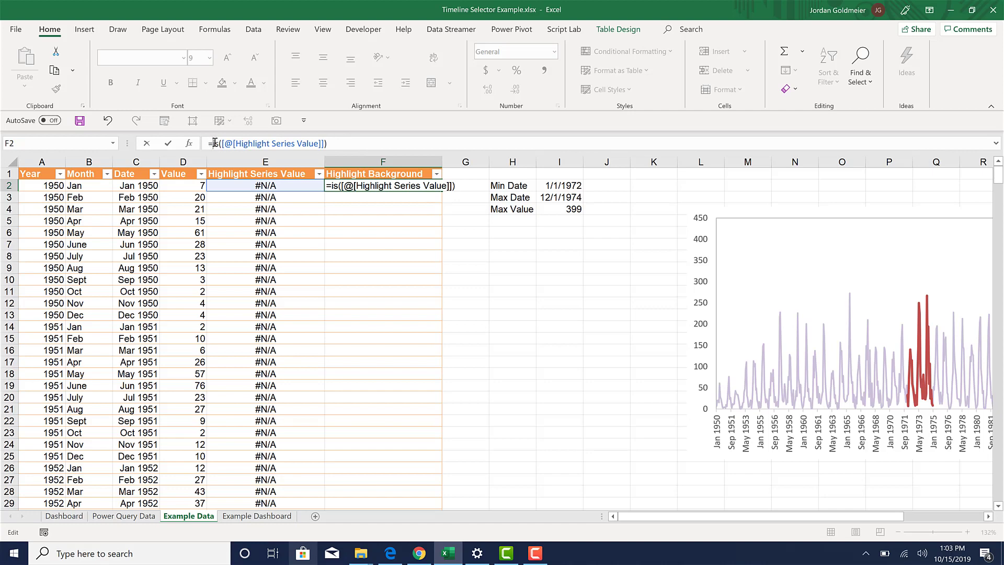
{"action": "left_click", "coordinate": [219, 144]}
{"action": "type", "text": "na"}
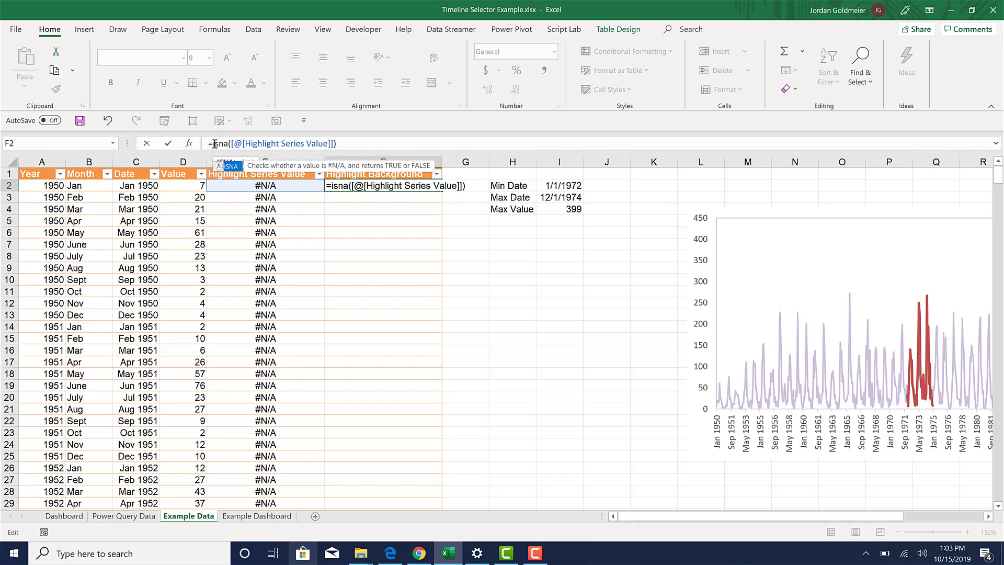
{"action": "left_click", "coordinate": [214, 144]}
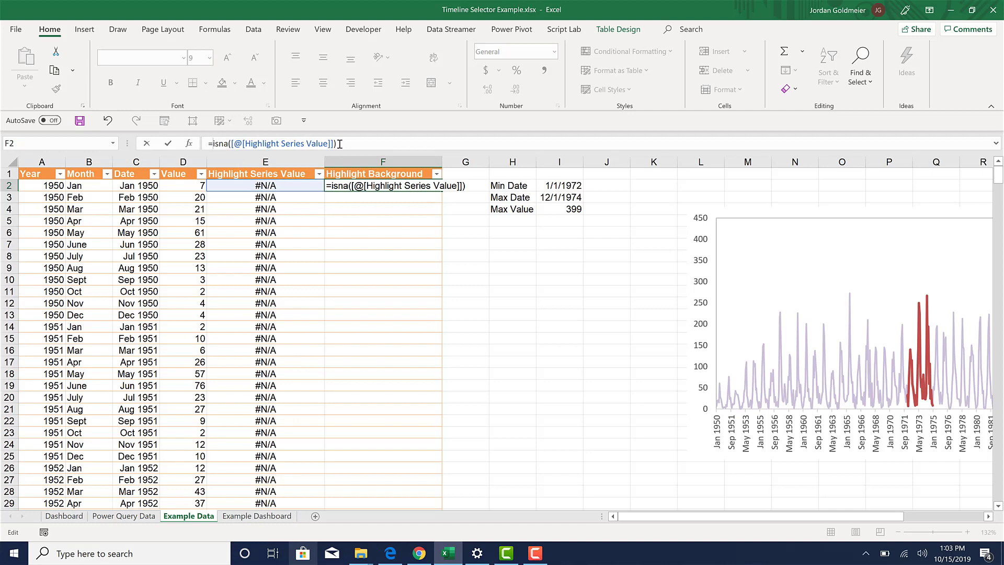
{"action": "type", "text": "not("}
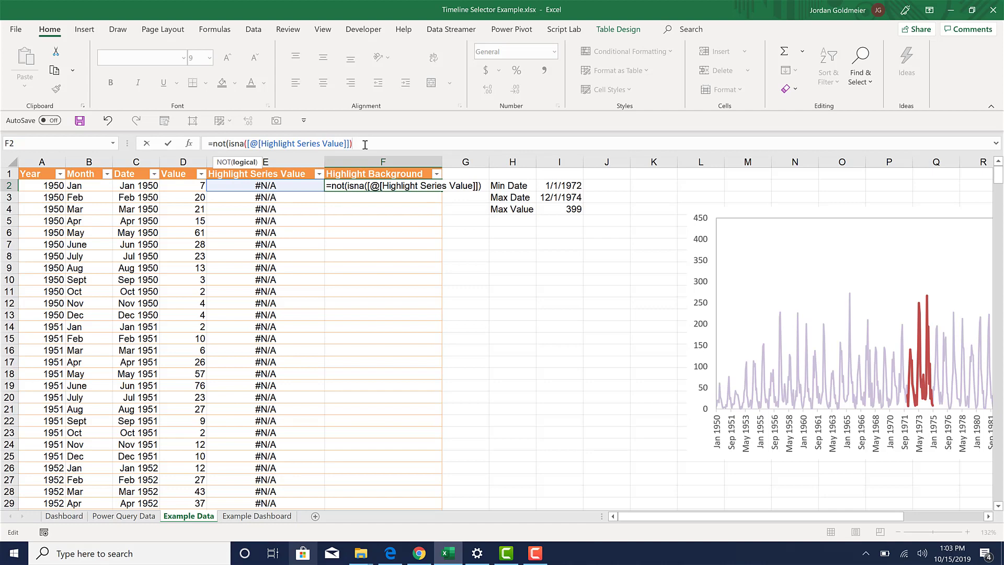
{"action": "type", "text": ")*"}
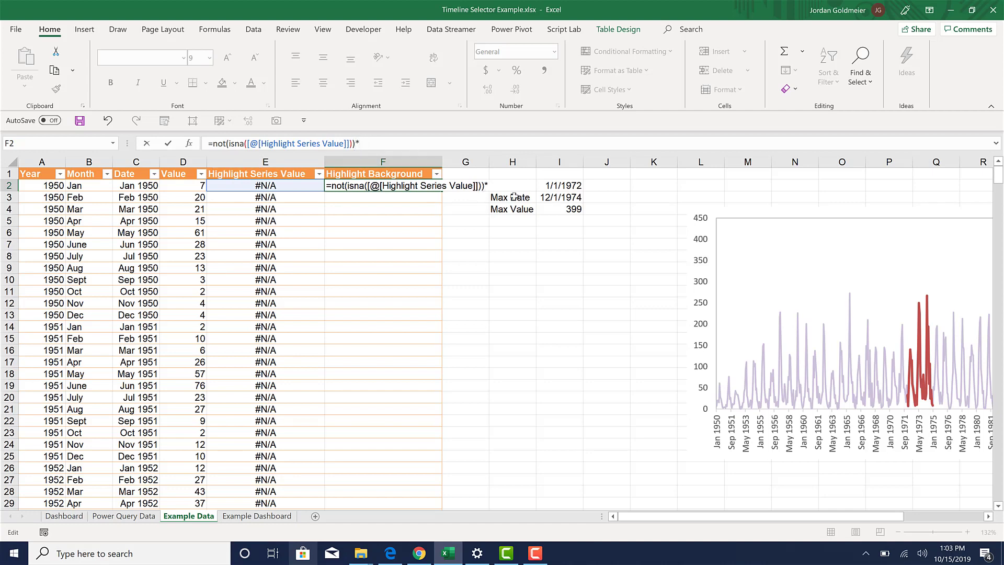
{"action": "left_click", "coordinate": [551, 209]}
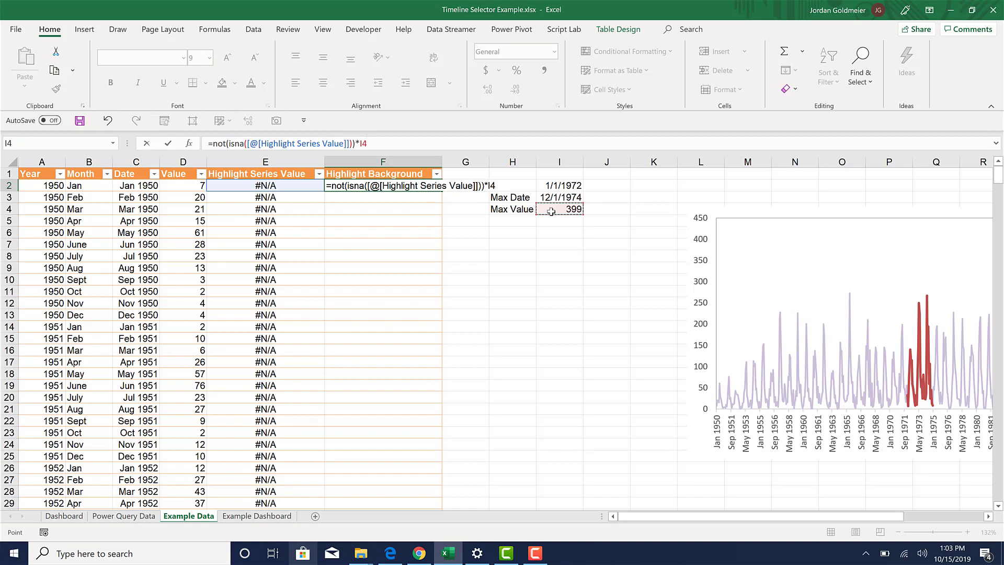
{"action": "key", "text": "F4"}
{"action": "key", "text": "Return"}
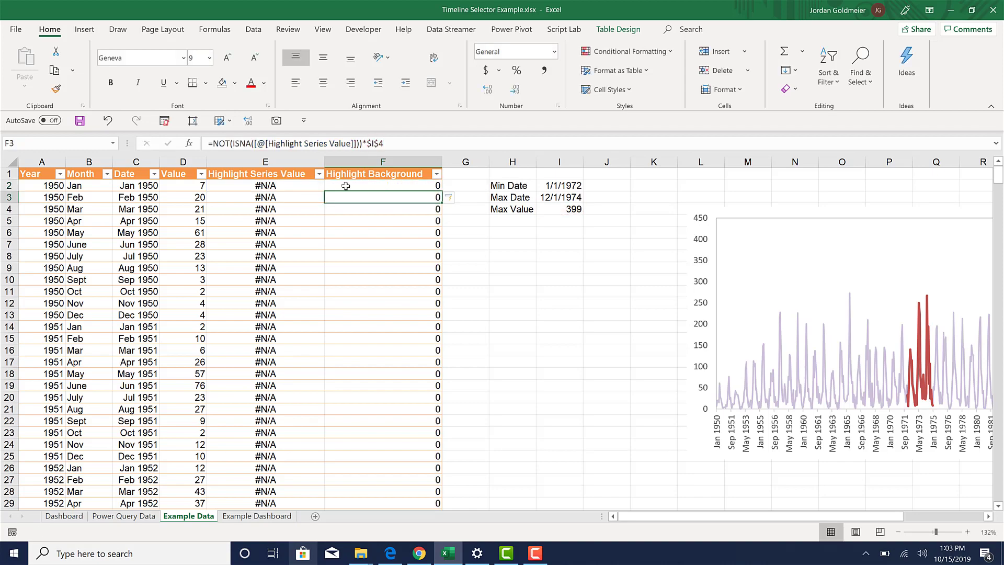
- Verify Highlight Background switches from 0 to 399 at January 1972
{"action": "scroll", "coordinate": [388, 294], "scroll_direction": "down", "scroll_amount": 20}
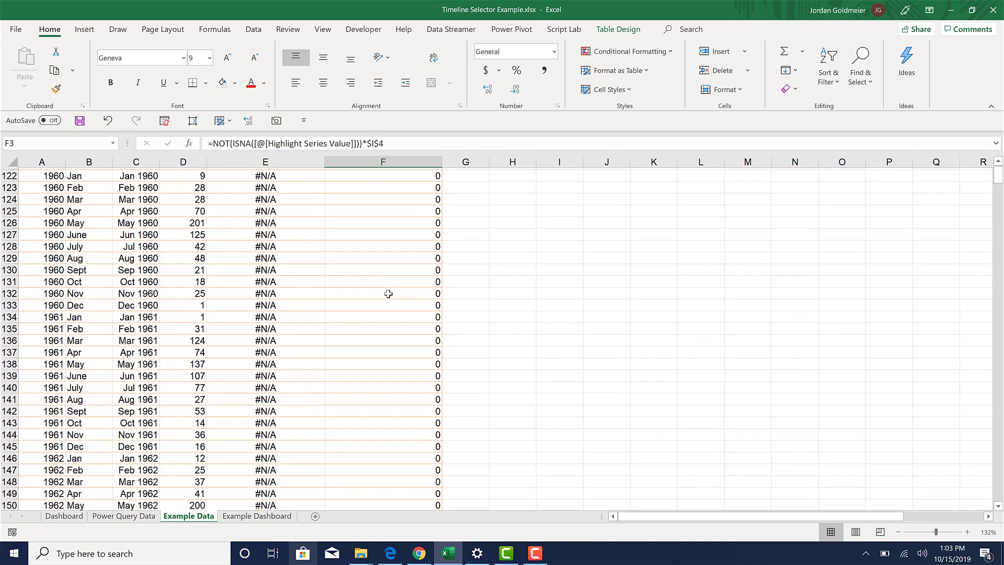
{"action": "scroll", "coordinate": [388, 293], "scroll_direction": "down", "scroll_amount": 20}
{"action": "left_click", "coordinate": [389, 293]}
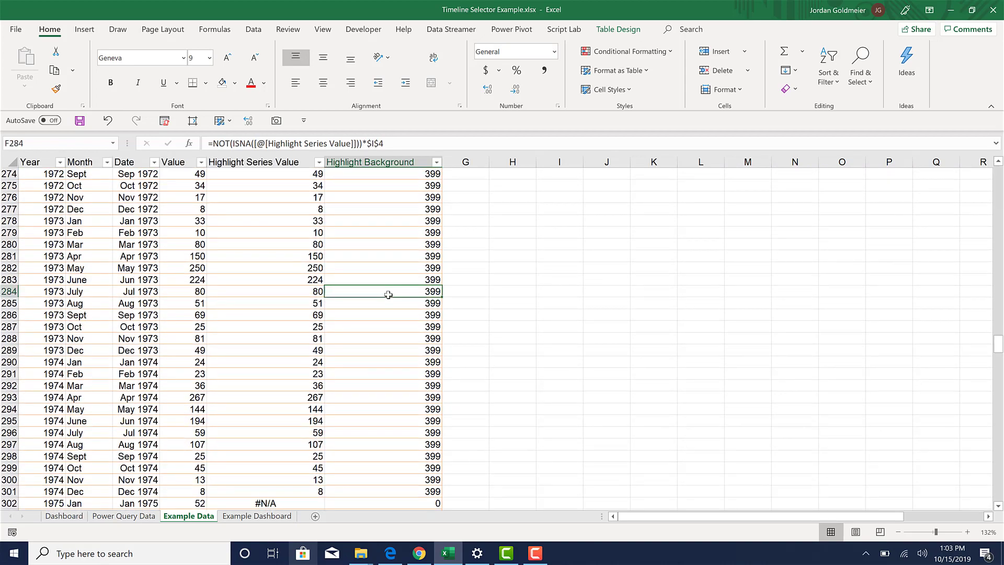
{"action": "scroll", "coordinate": [388, 294], "scroll_direction": "up", "scroll_amount": 4}
{"action": "left_click", "coordinate": [381, 198]}
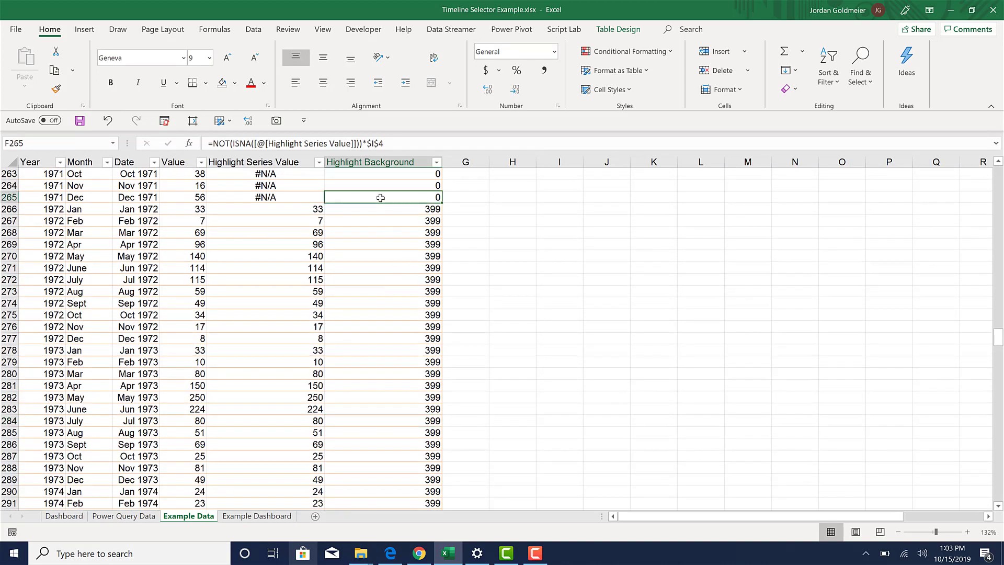
{"action": "left_click", "coordinate": [380, 209]}
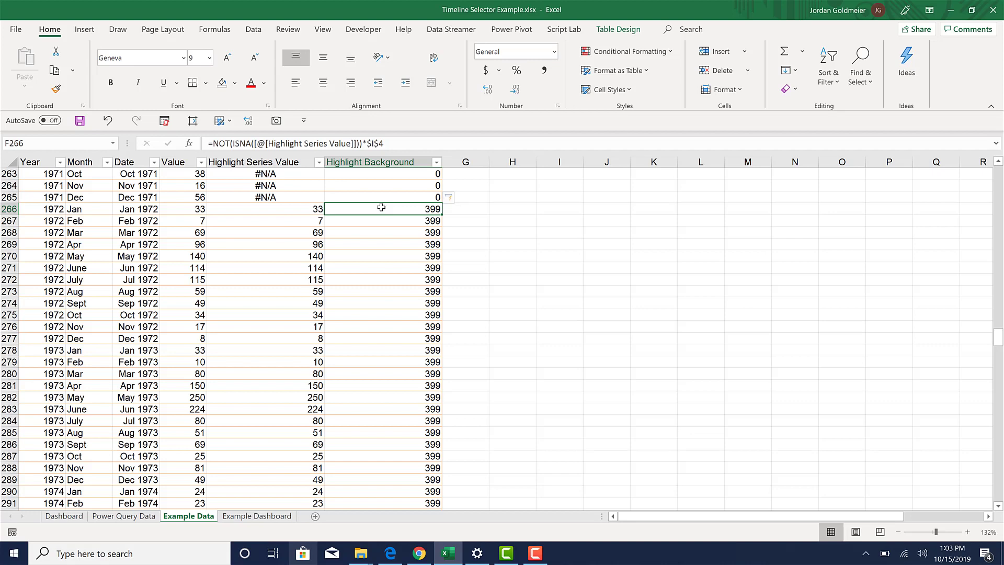
{"action": "key", "text": "ctrl+Up"}
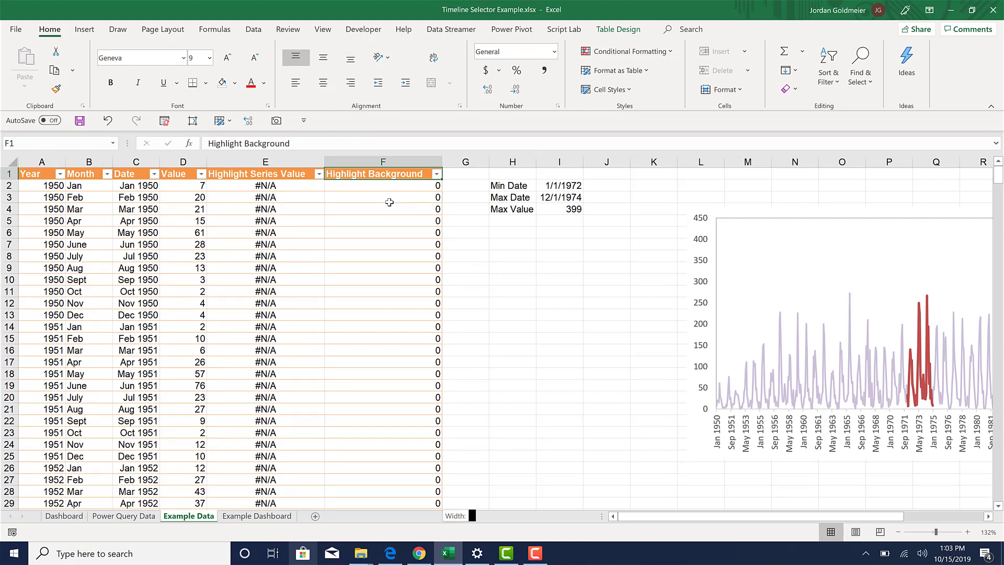
- Copy the Highlight Background column and paste it into the full-history chart as a series
{"action": "key", "text": "ctrl+shift+Down"}
{"action": "key", "text": "ctrl+c"}
{"action": "left_click", "coordinate": [389, 202]}
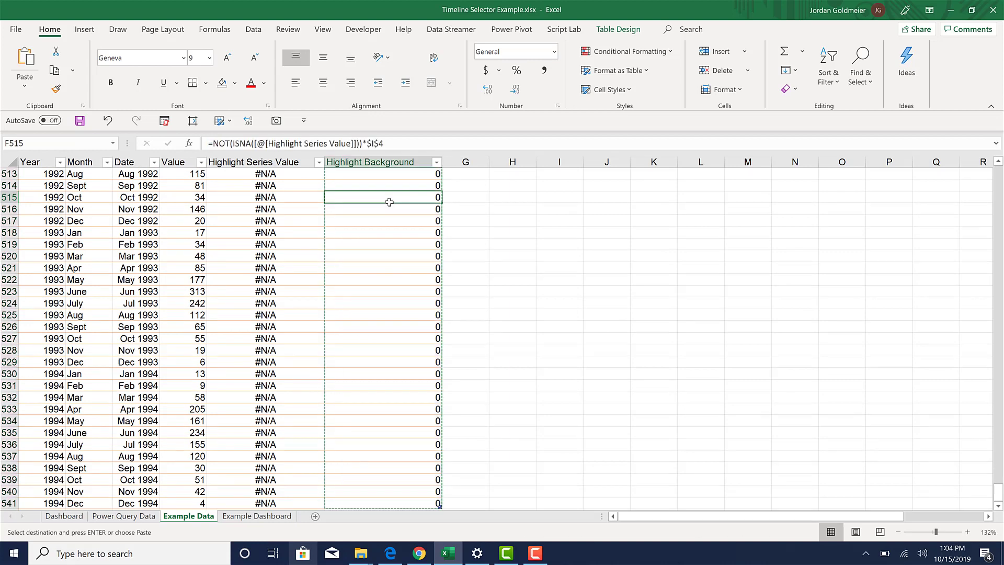
{"action": "key", "text": "ctrl+Up"}
{"action": "key", "text": "Right"}
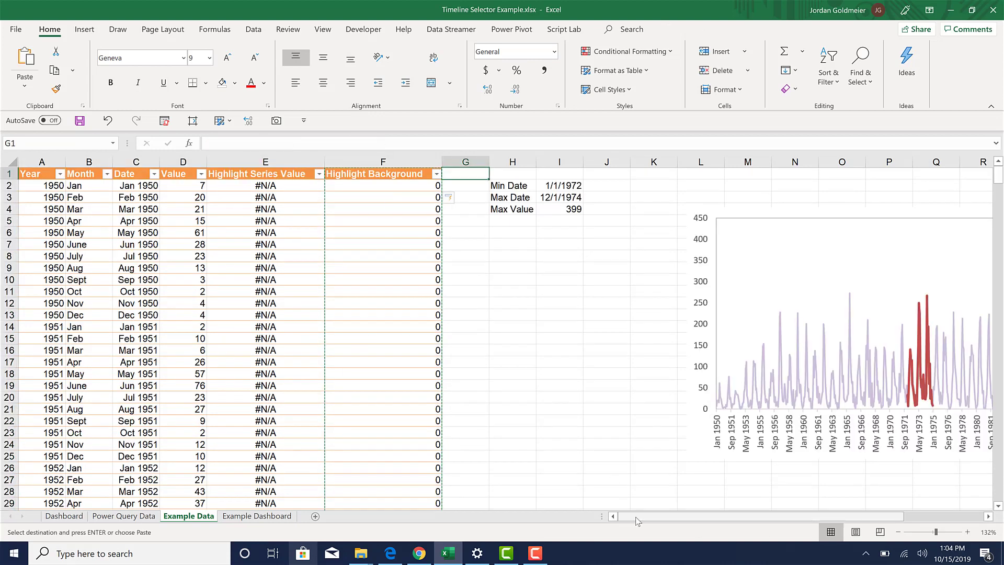
{"action": "left_click_drag", "start_coordinate": [733, 516], "coordinate": [808, 516]}
{"action": "left_click", "coordinate": [621, 263]}
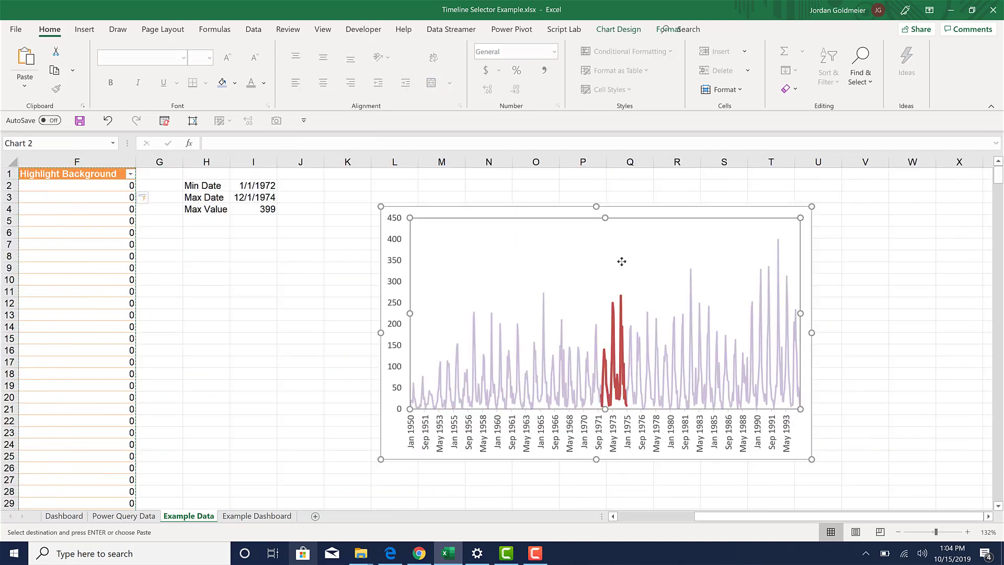
{"action": "key", "text": "ctrl+v"}
- Change the Highlight Background series chart type to Clustered Column
{"action": "left_click", "coordinate": [627, 265]}
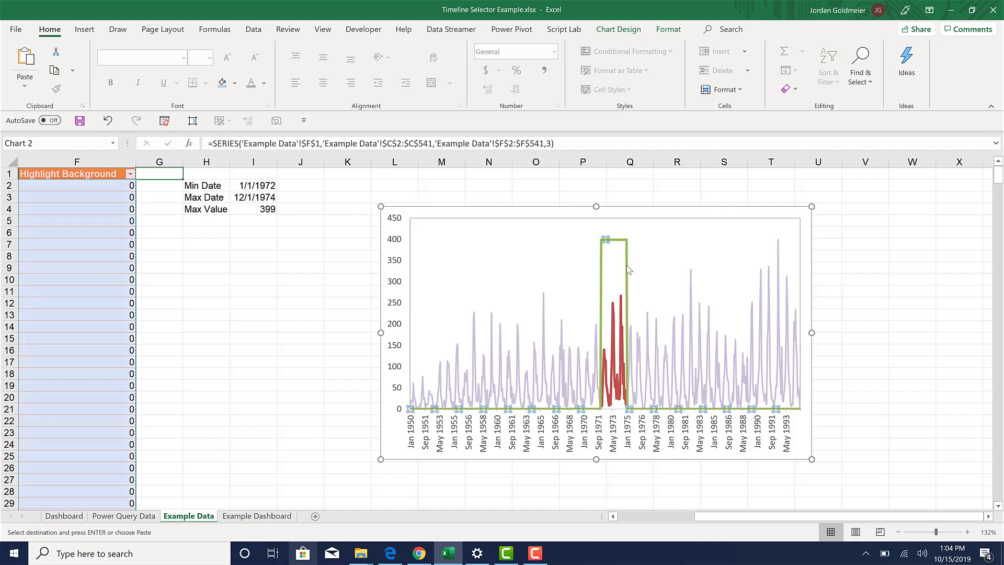
{"action": "right_click", "coordinate": [627, 266]}
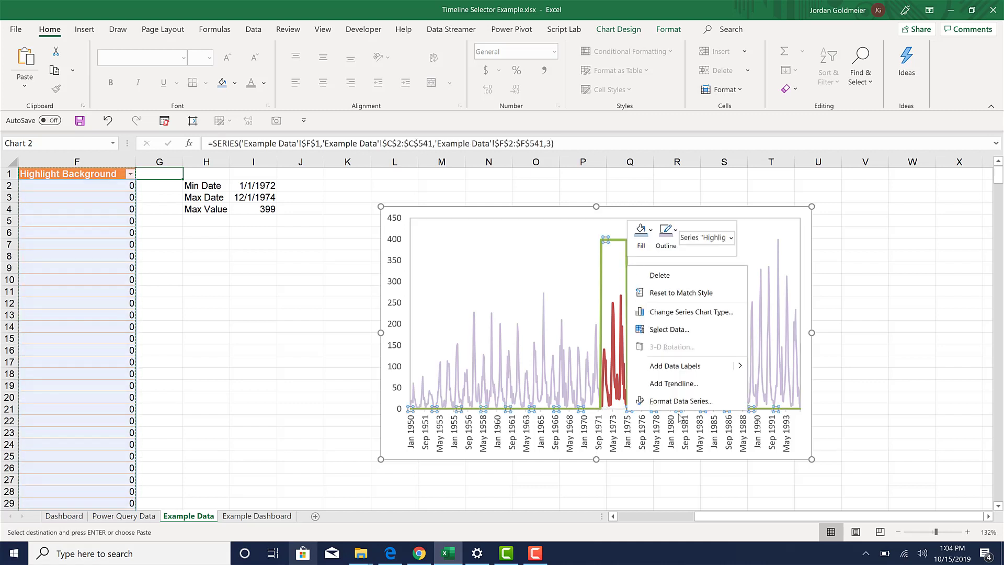
{"action": "left_click", "coordinate": [687, 313]}
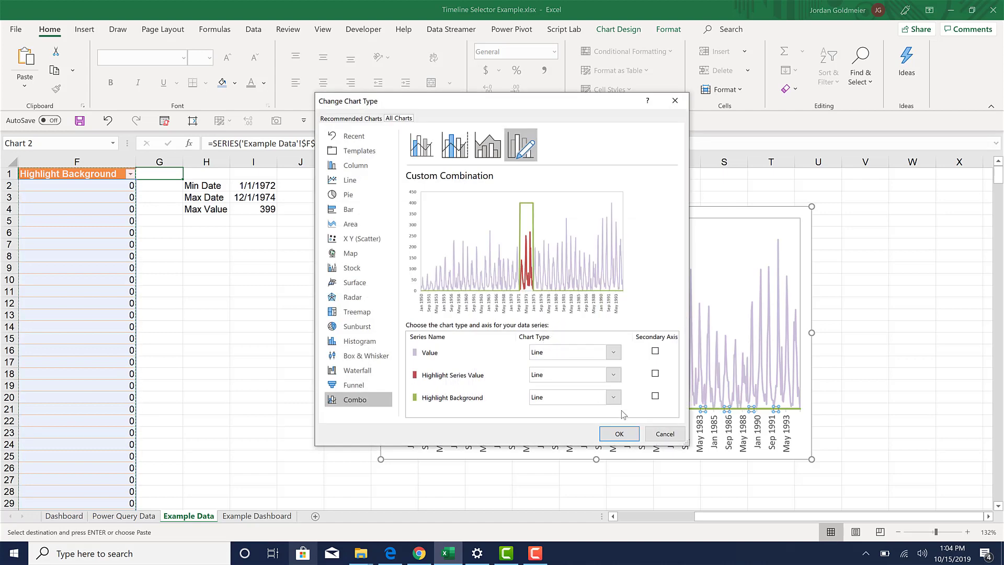
{"action": "left_click", "coordinate": [614, 397]}
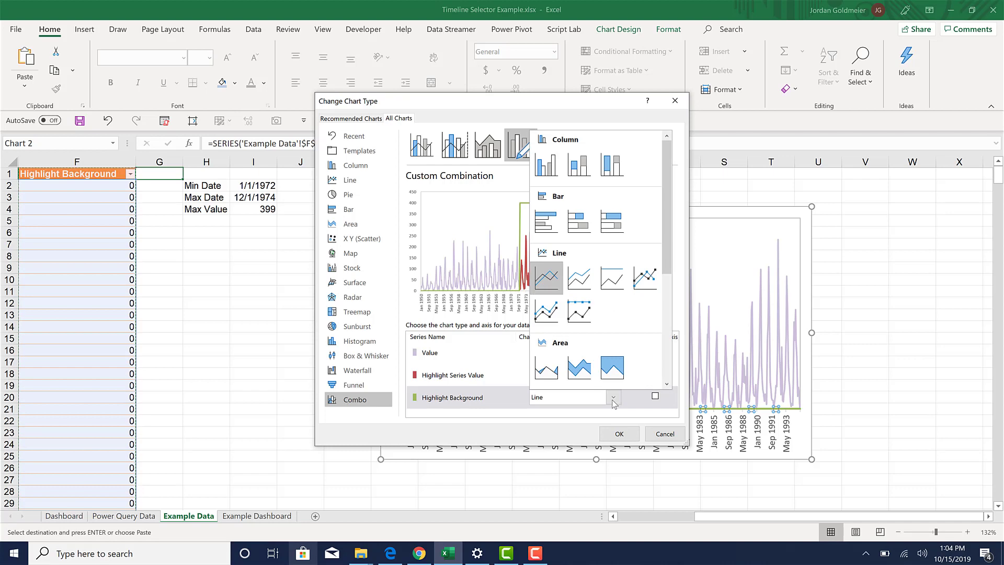
{"action": "left_click", "coordinate": [544, 167]}
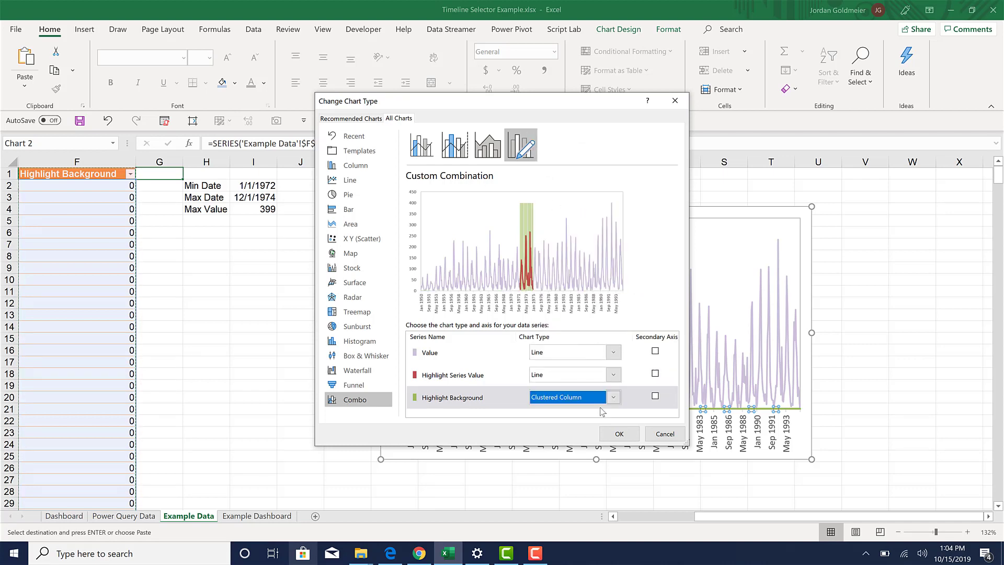
{"action": "left_click", "coordinate": [624, 435]}
{"action": "left_click", "coordinate": [616, 274]}
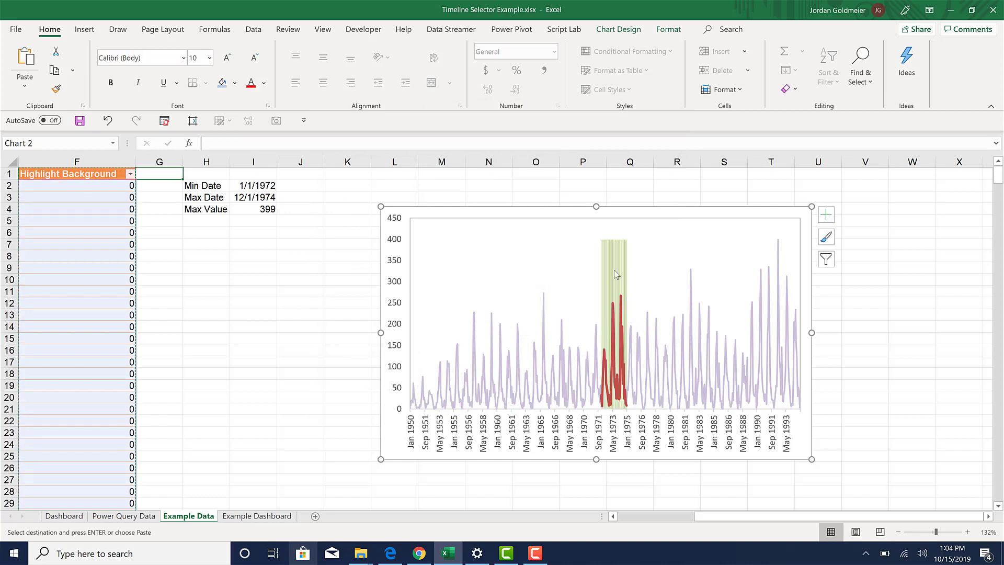
- Set the highlight series Gap Width to 0% so the columns form one block
{"action": "right_click", "coordinate": [616, 274]}
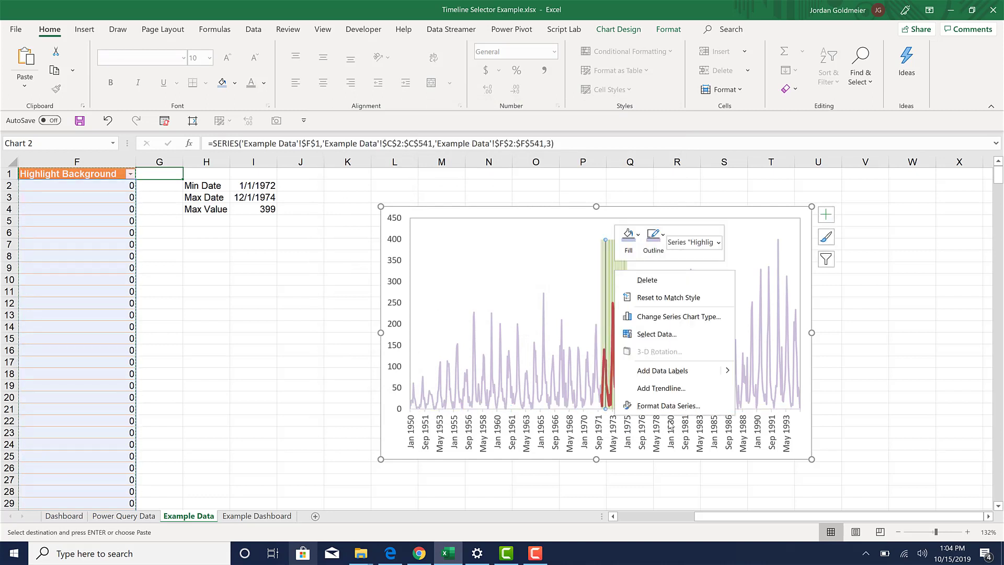
{"action": "left_click", "coordinate": [668, 406]}
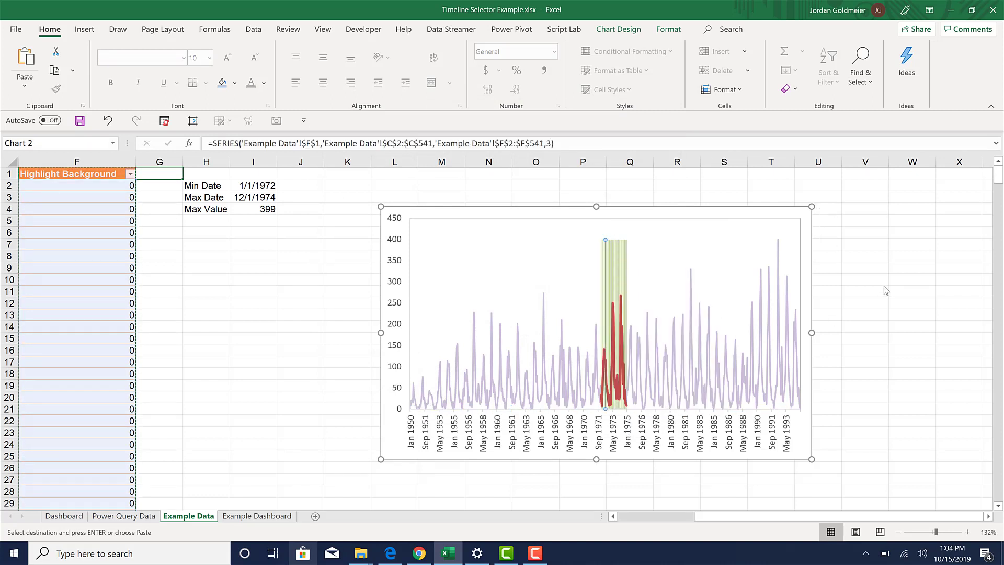
{"action": "left_click_drag", "start_coordinate": [917, 318], "coordinate": [860, 317]}
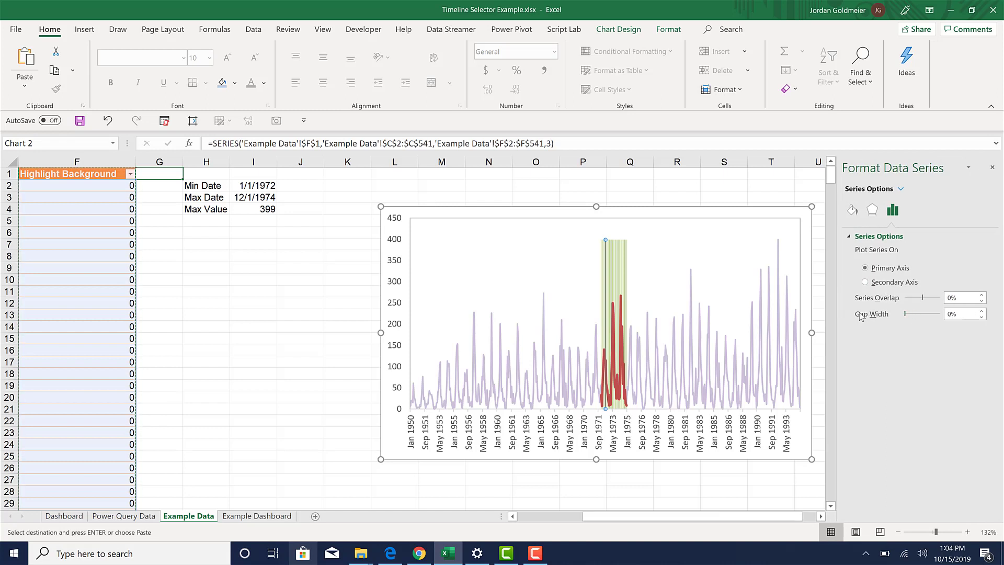
{"action": "left_click", "coordinate": [344, 291]}
{"action": "left_click", "coordinate": [810, 453]}
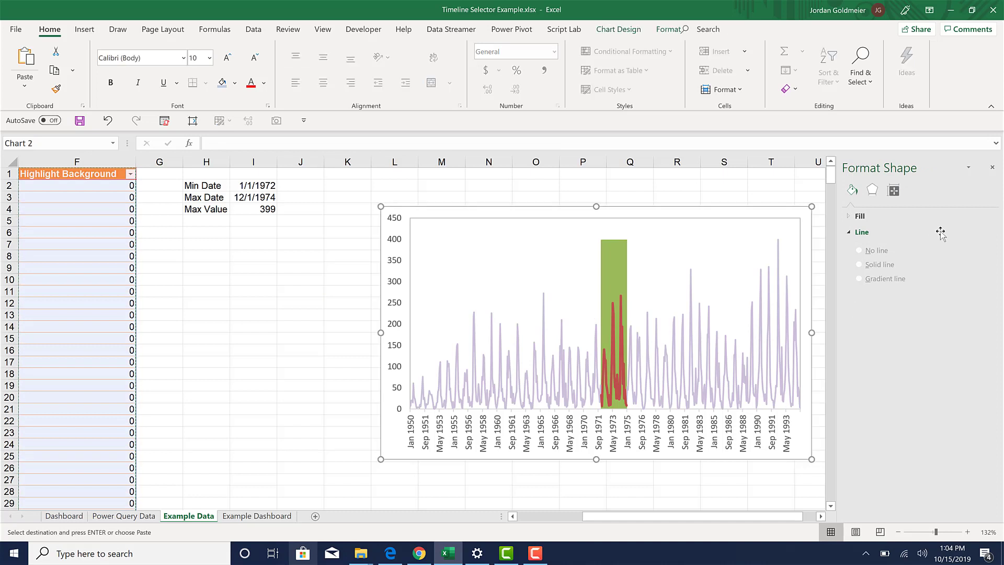
{"action": "left_click", "coordinate": [992, 167]}
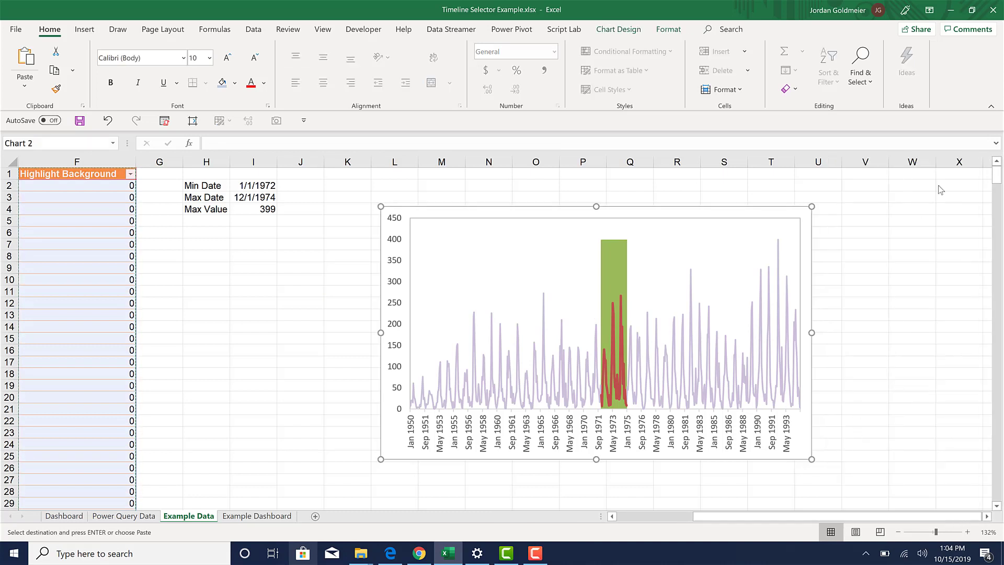
- Fill the highlight band with Blue, Accent 1, Lighter 60%, then select the whole chart
{"action": "left_click", "coordinate": [614, 258]}
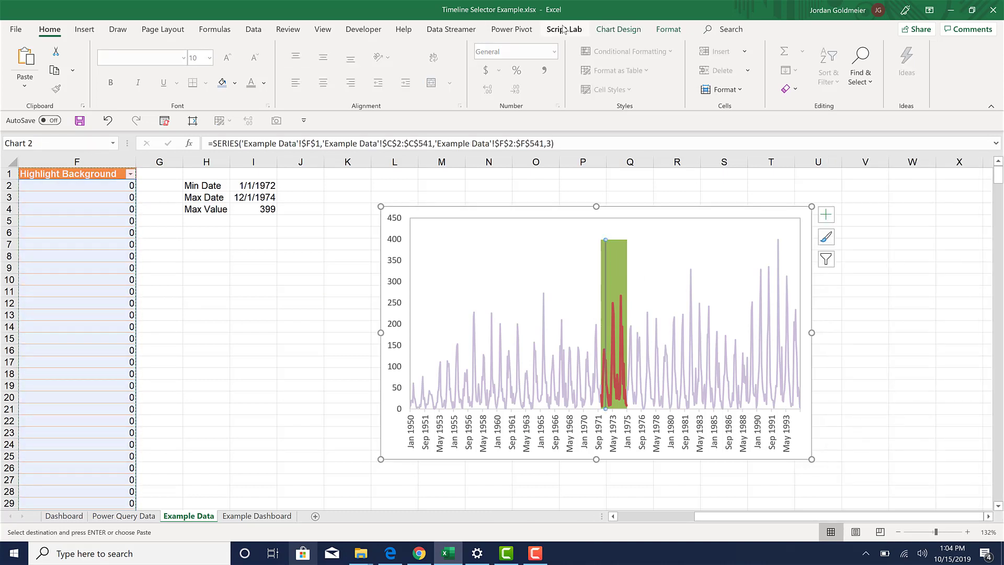
{"action": "left_click", "coordinate": [673, 29]}
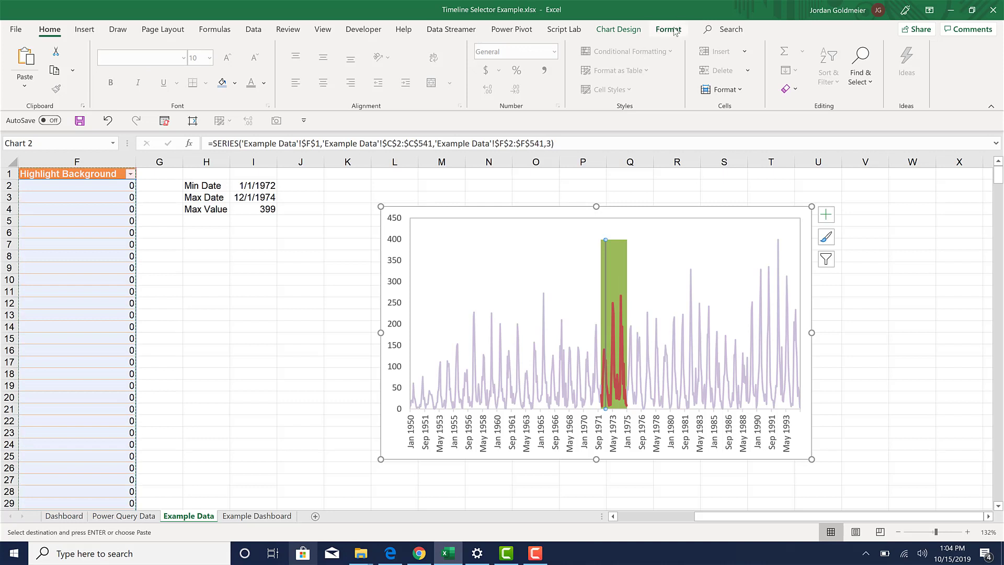
{"action": "left_click", "coordinate": [407, 49]}
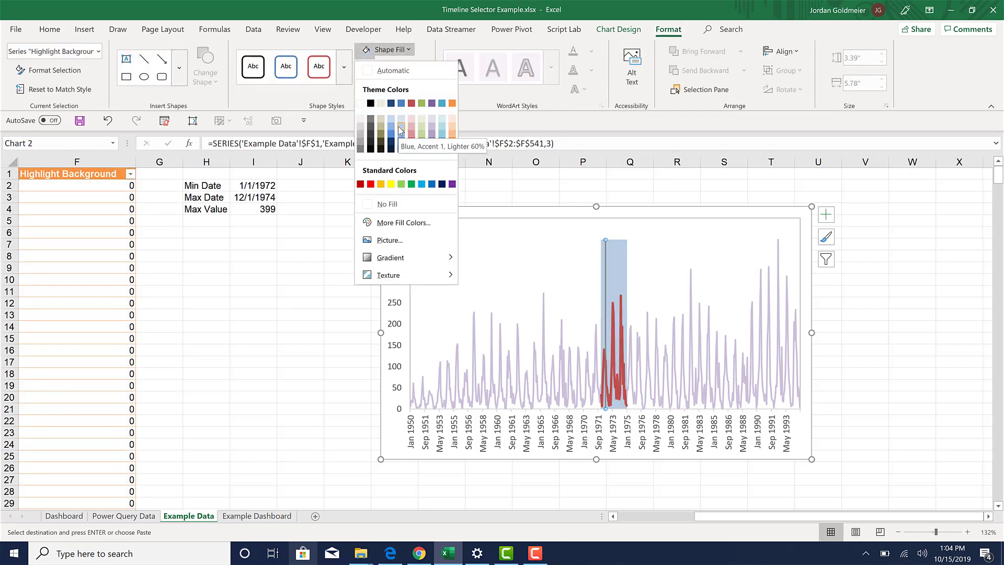
{"action": "key", "text": "Escape"}
{"action": "left_click", "coordinate": [864, 373]}
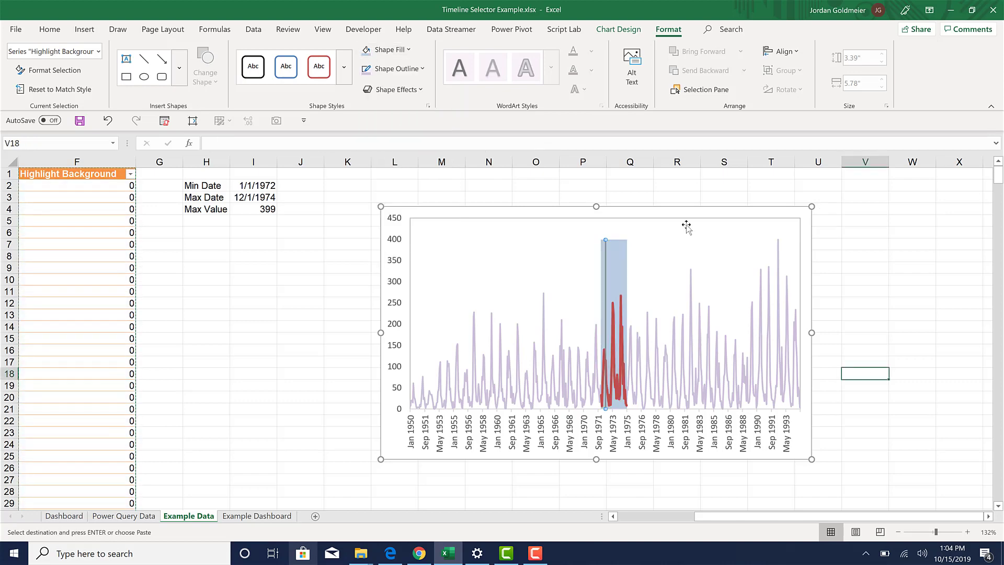
{"action": "left_click", "coordinate": [685, 216]}
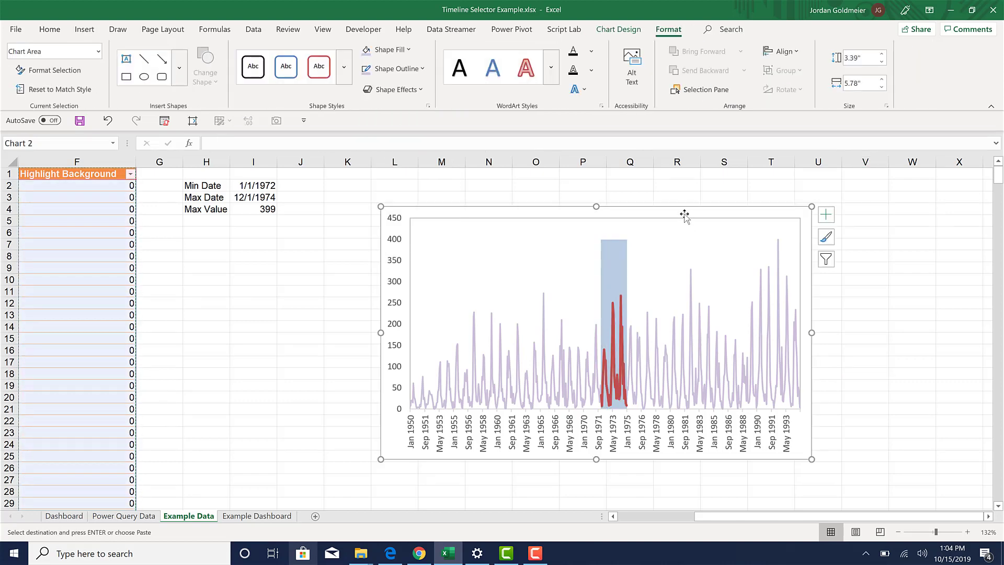
- Paste the full-history highlight chart onto Example Dashboard, placed under the timeline and resized
{"action": "left_click", "coordinate": [271, 517]}
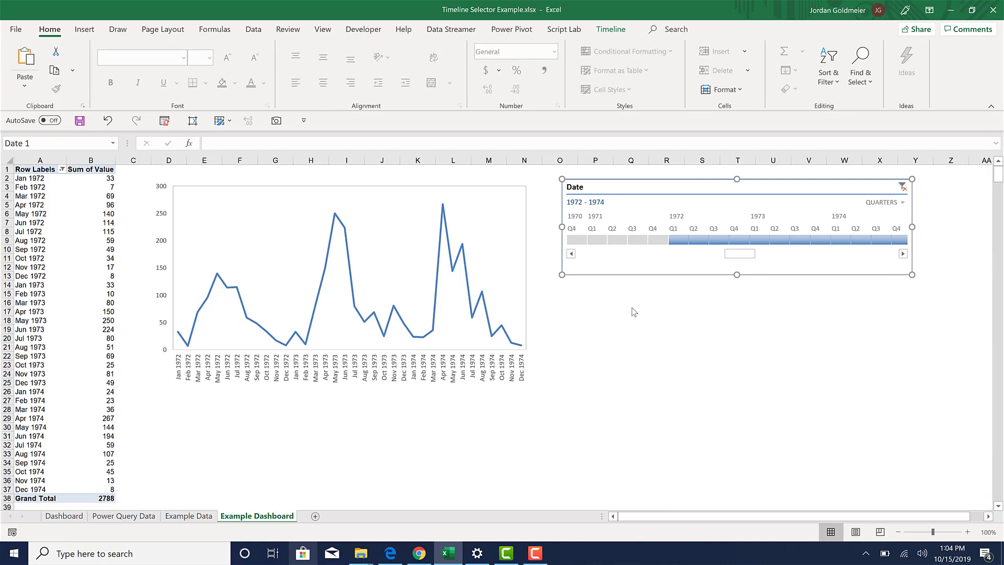
{"action": "left_click", "coordinate": [638, 367]}
{"action": "key", "text": "ctrl+v"}
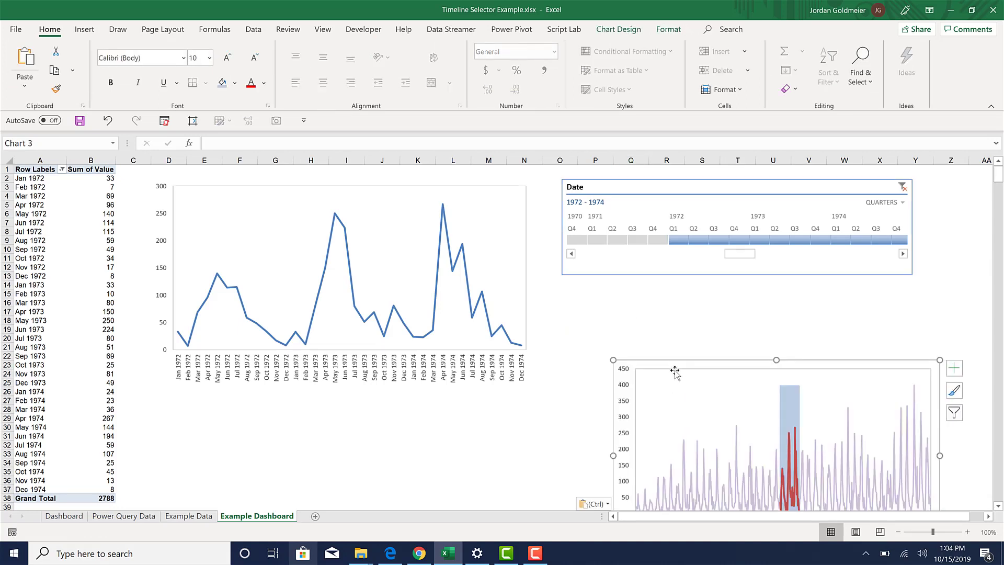
{"action": "left_click_drag", "start_coordinate": [673, 366], "coordinate": [613, 291]}
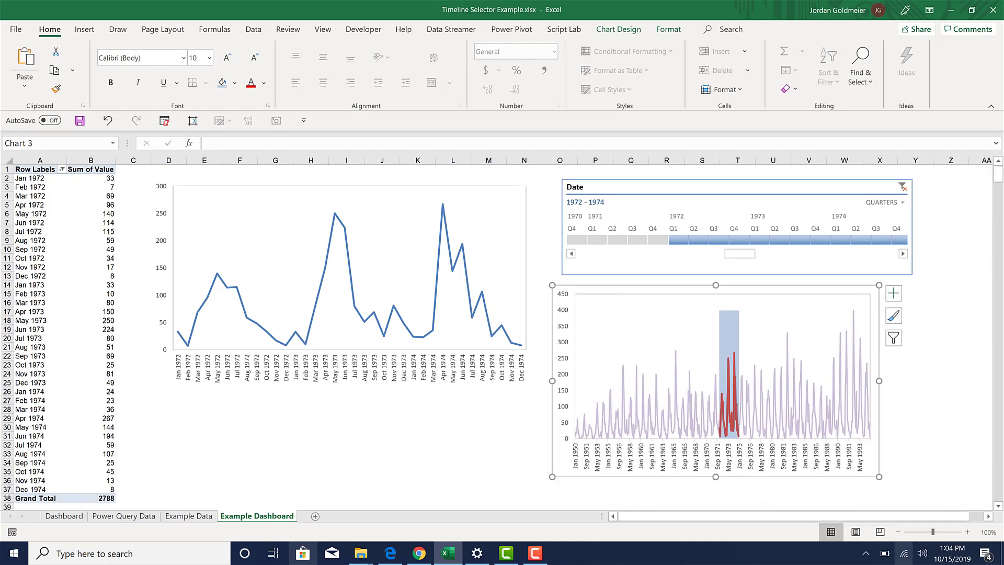
{"action": "left_click_drag", "start_coordinate": [879, 476], "coordinate": [859, 432]}
{"action": "left_click_drag", "start_coordinate": [707, 517], "coordinate": [520, 504]}
- Set the timeline selection to Q1 1972 through Q2 1974
{"action": "left_click", "coordinate": [680, 239]}
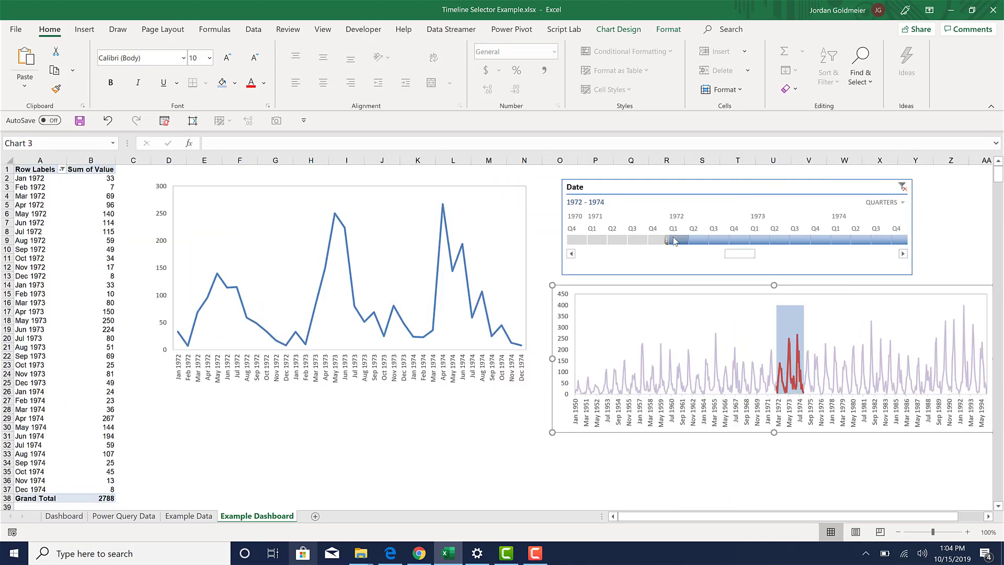
{"action": "left_click_drag", "start_coordinate": [691, 240], "coordinate": [873, 240]}
{"action": "left_click_drag", "start_coordinate": [657, 242], "coordinate": [581, 225]}
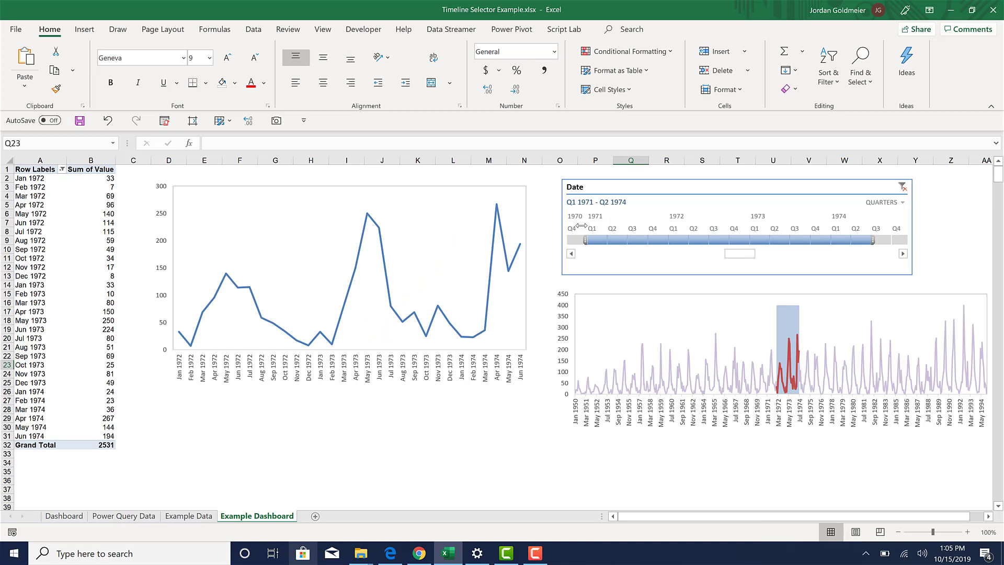